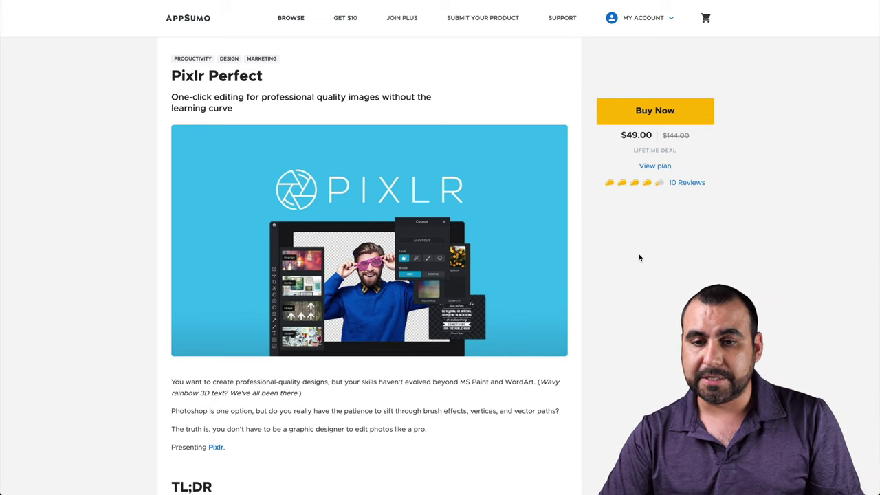
Jump to the $49 Pixlr Premium Plan deal and highlight its Exclusive video tutorials perk
click(662, 168)
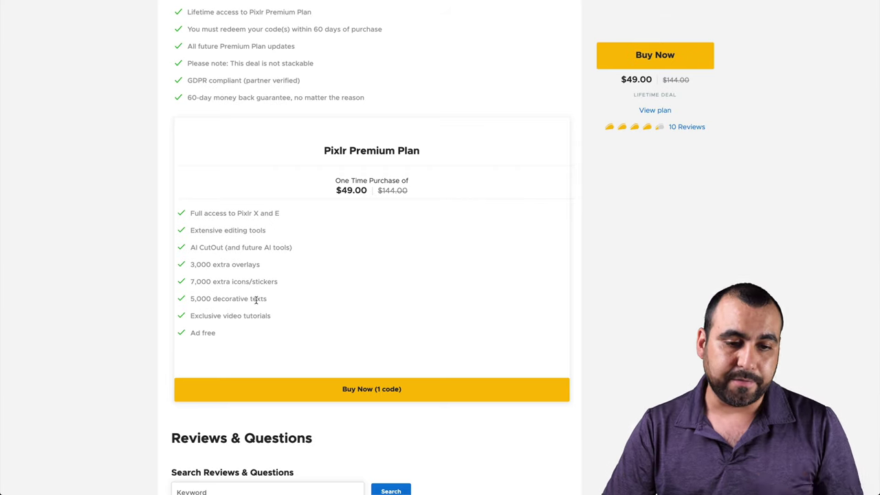
drag(197, 316, 273, 318)
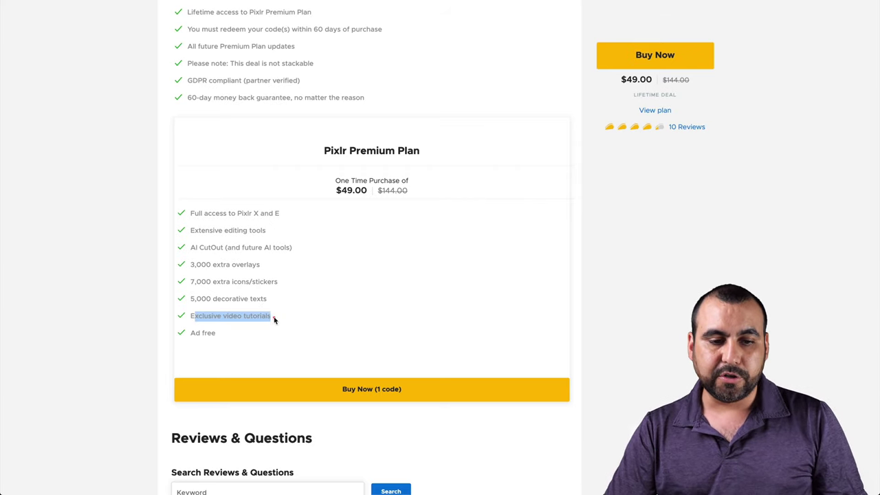
click(273, 316)
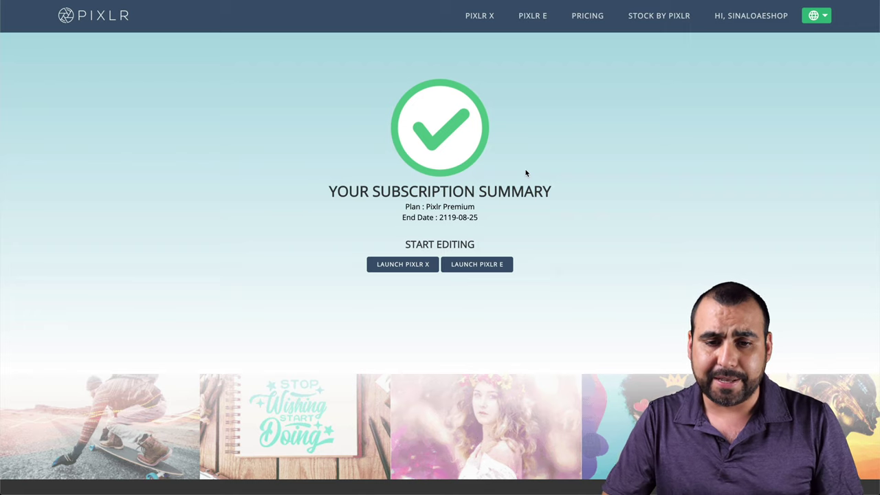
Note the 2119-08-25 subscription end date, then open Launch Pixlr X in a new tab
drag(439, 217, 477, 217)
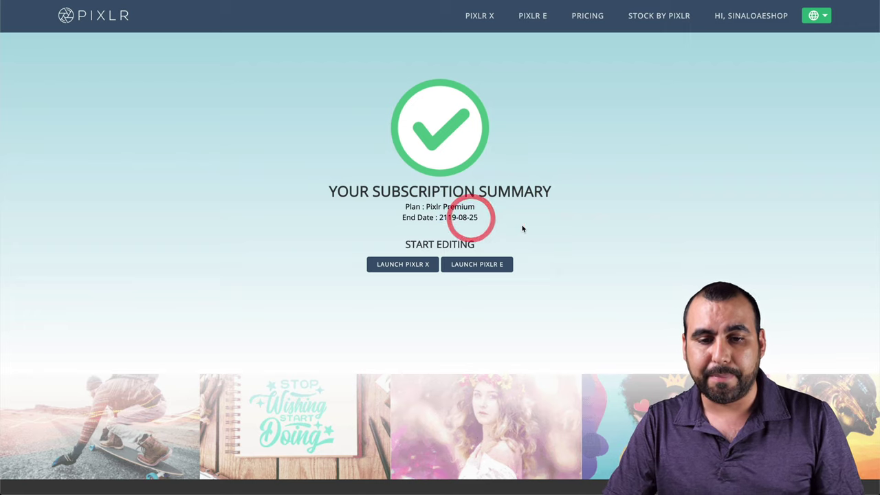
click(522, 225)
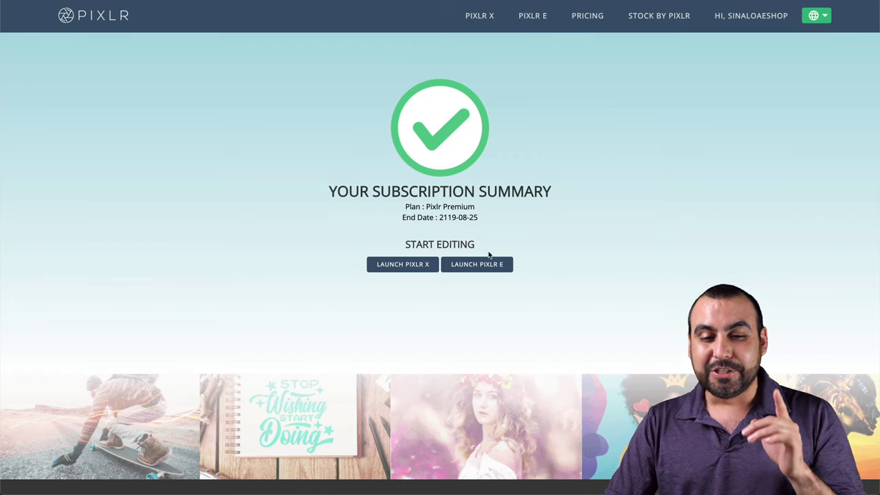
right_click(403, 268)
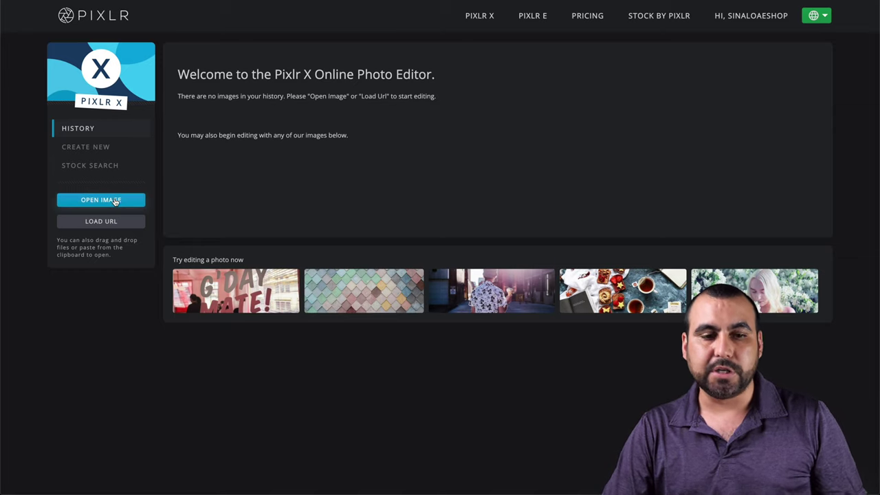
Open studio.jpg and pre-resize it to Ultra HD at 3840 x 2880 px
click(116, 201)
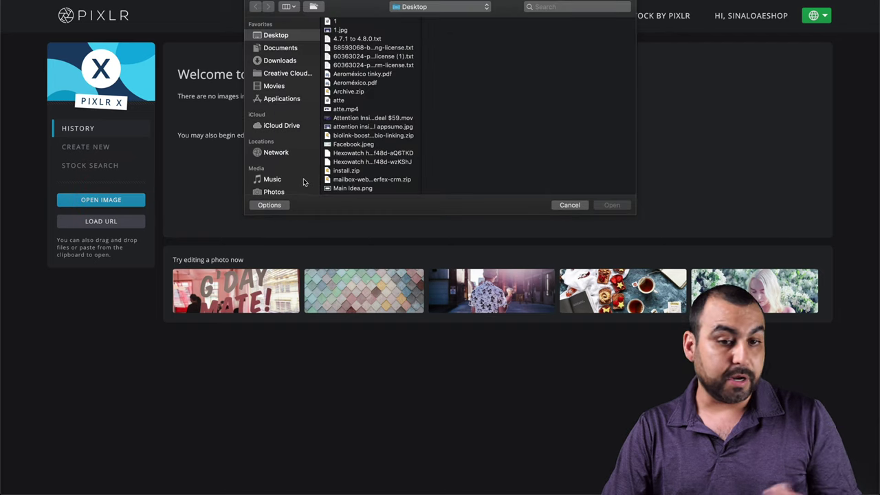
scroll(375, 117, down, 5)
scroll(375, 117, down, 2)
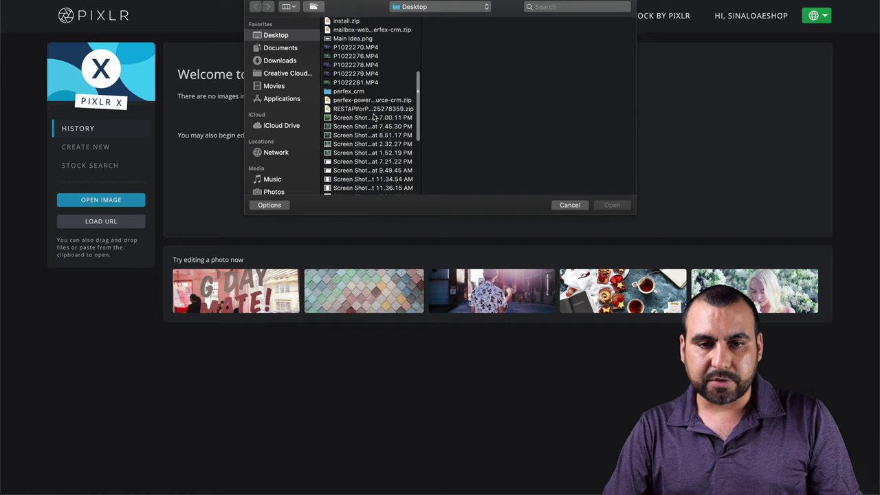
click(373, 118)
scroll(374, 124, down, 5)
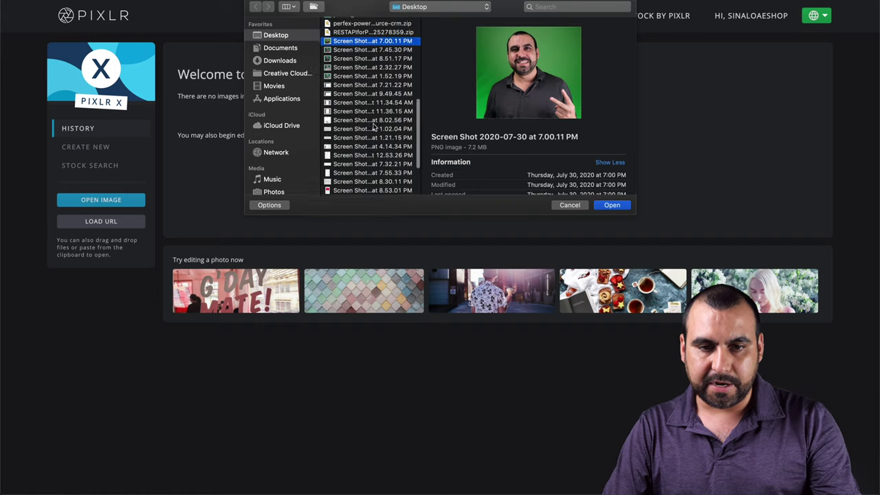
scroll(373, 127, down, 2)
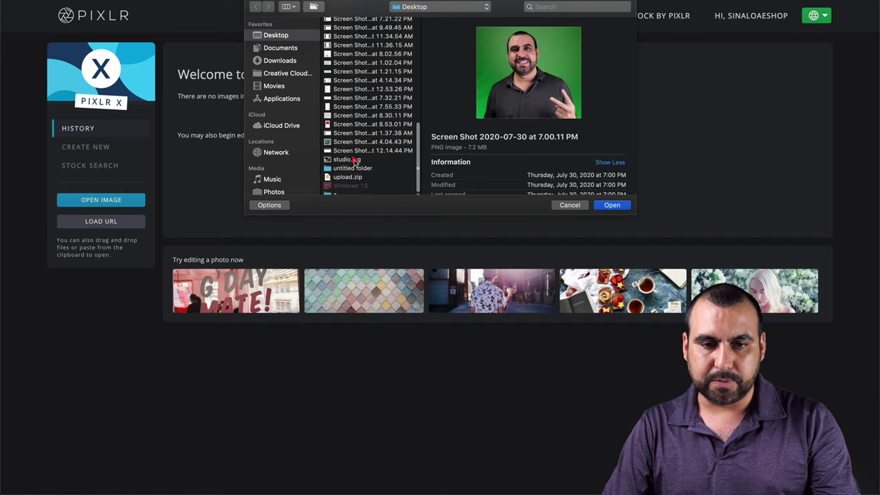
click(350, 159)
click(612, 205)
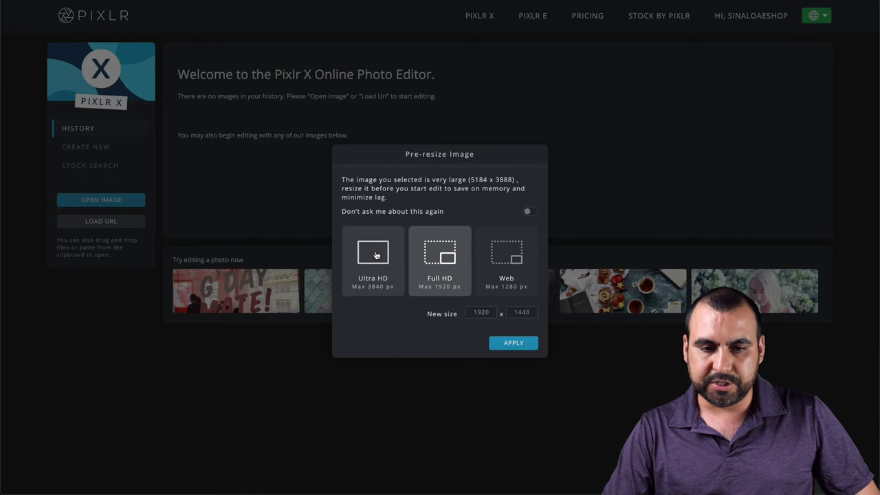
click(376, 255)
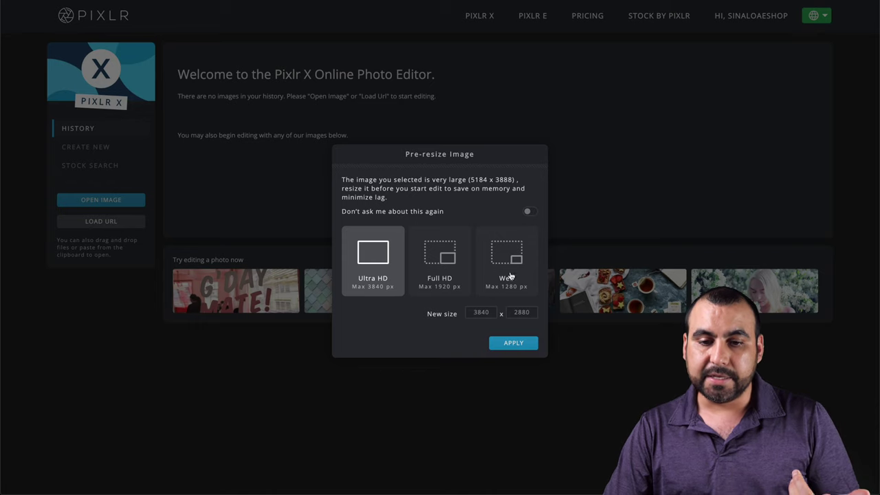
click(511, 348)
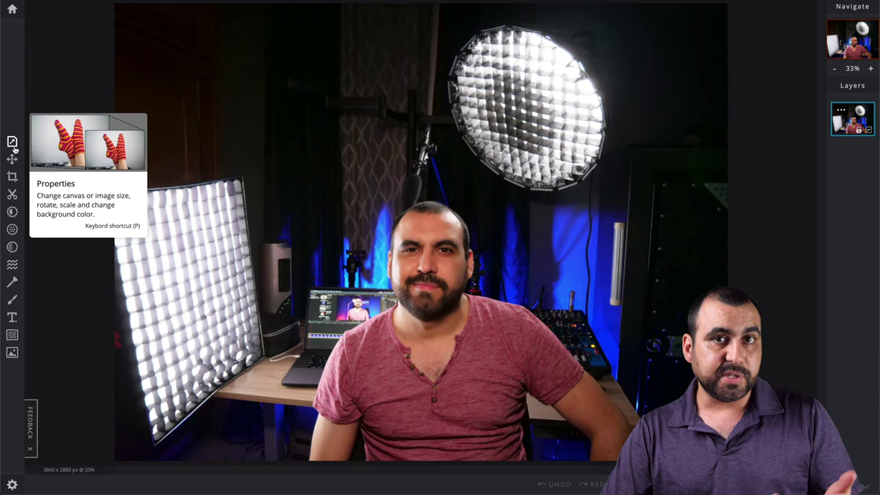
click(13, 143)
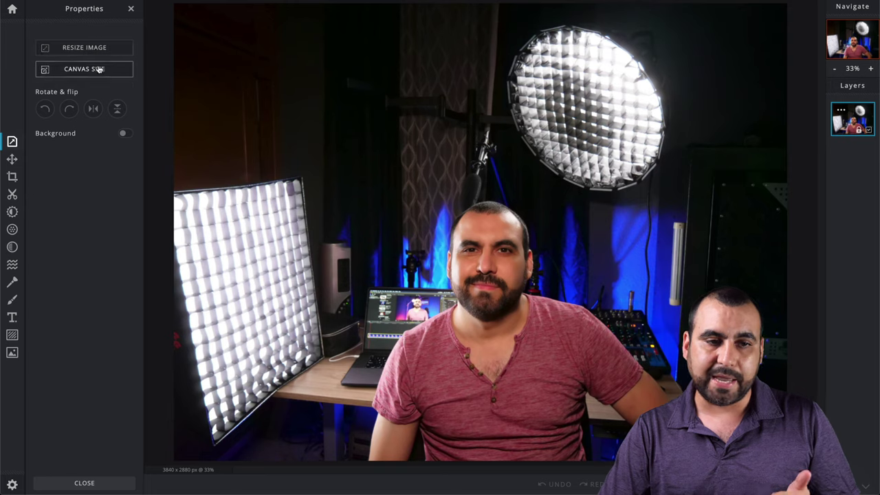
click(67, 109)
click(45, 109)
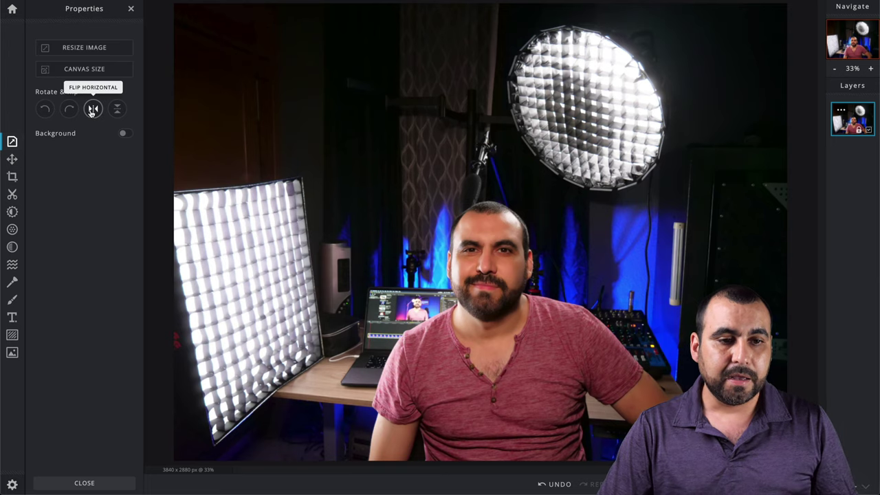
click(92, 109)
click(117, 110)
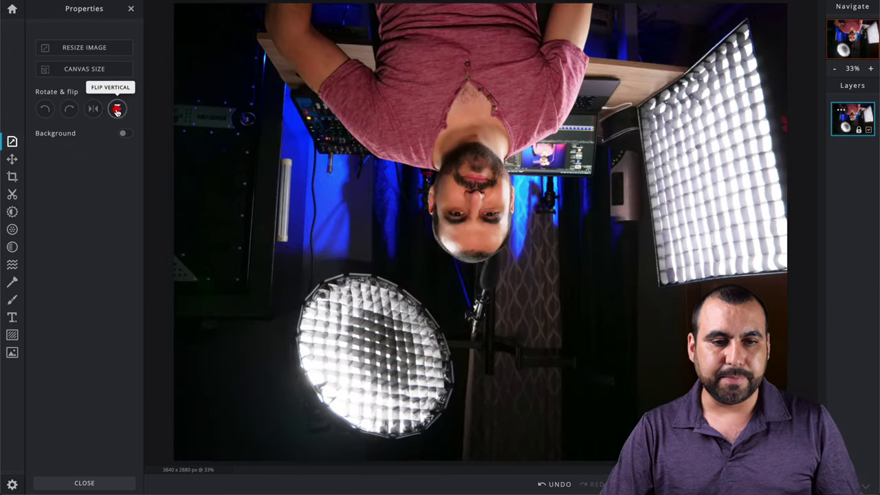
click(117, 109)
click(92, 110)
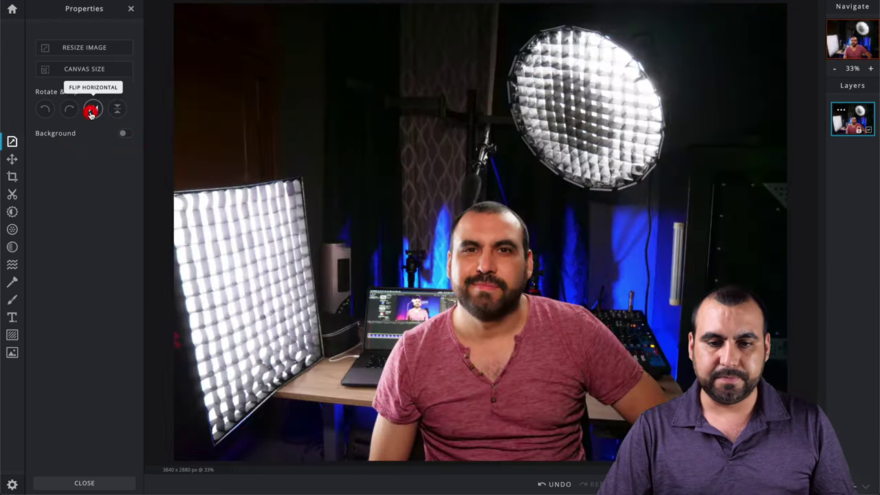
click(12, 142)
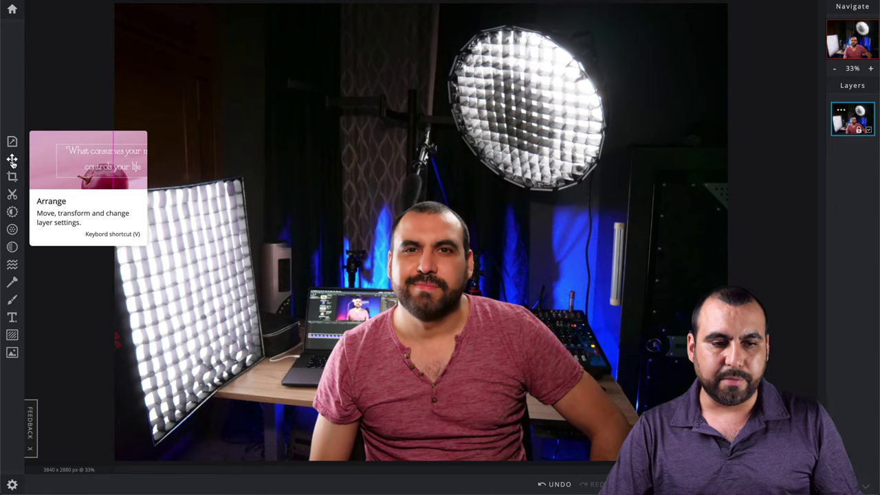
Show the Arrange options, then switch to the Crop tool
click(12, 159)
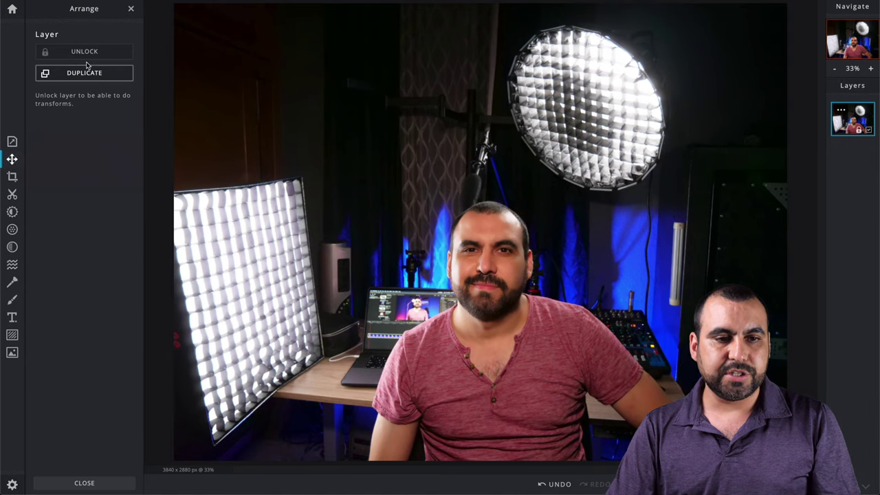
click(12, 178)
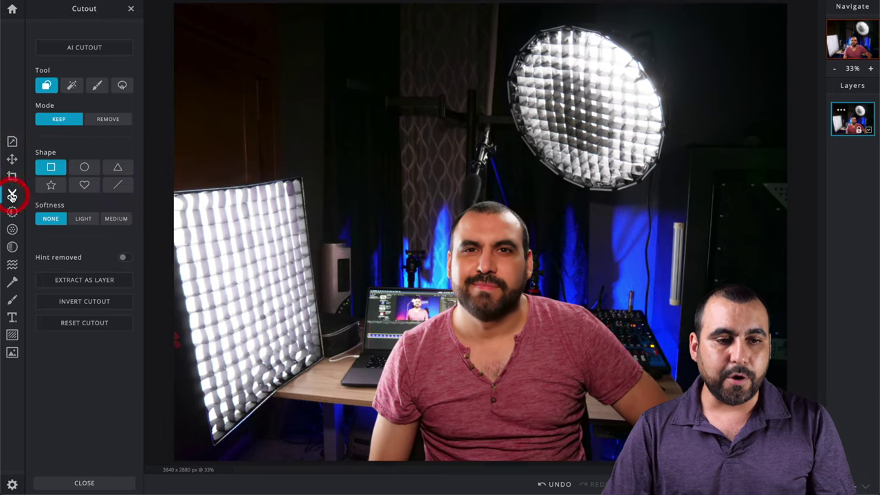
click(84, 167)
click(340, 144)
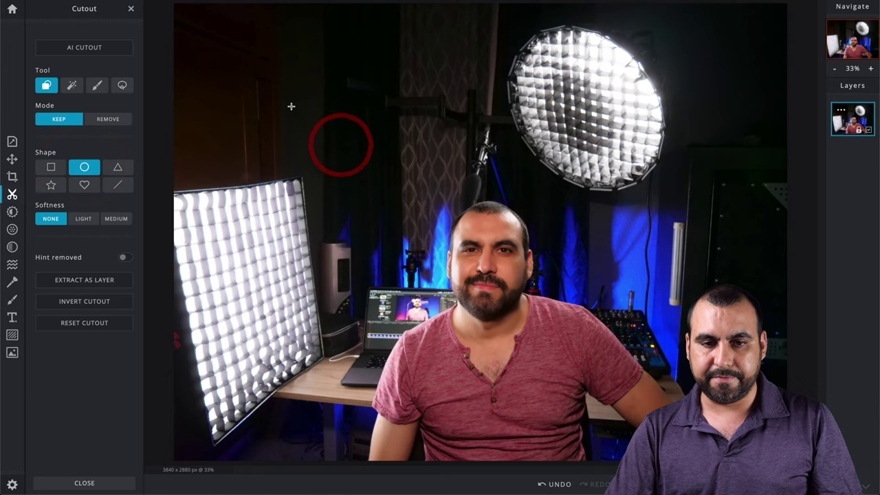
drag(291, 106, 639, 400)
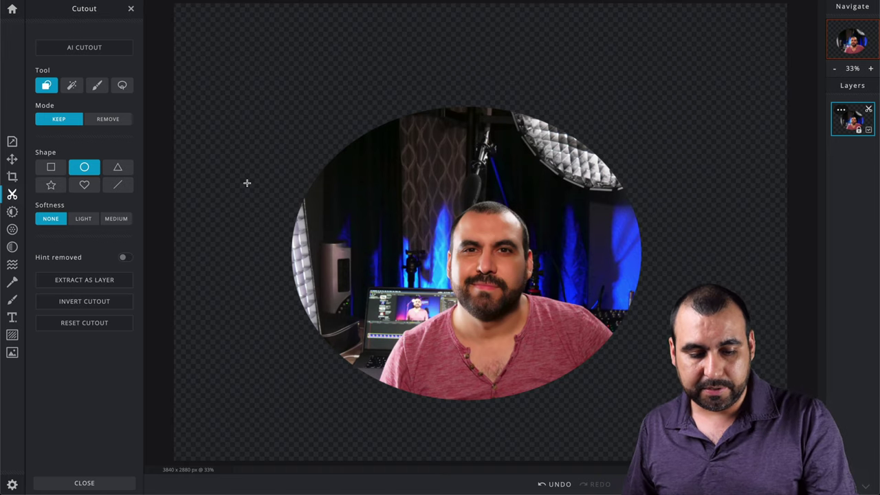
key(ctrl+z)
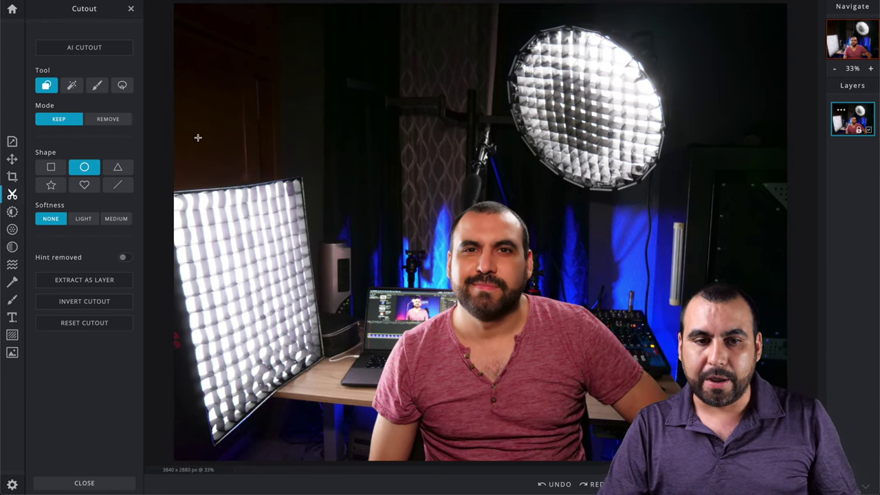
click(118, 168)
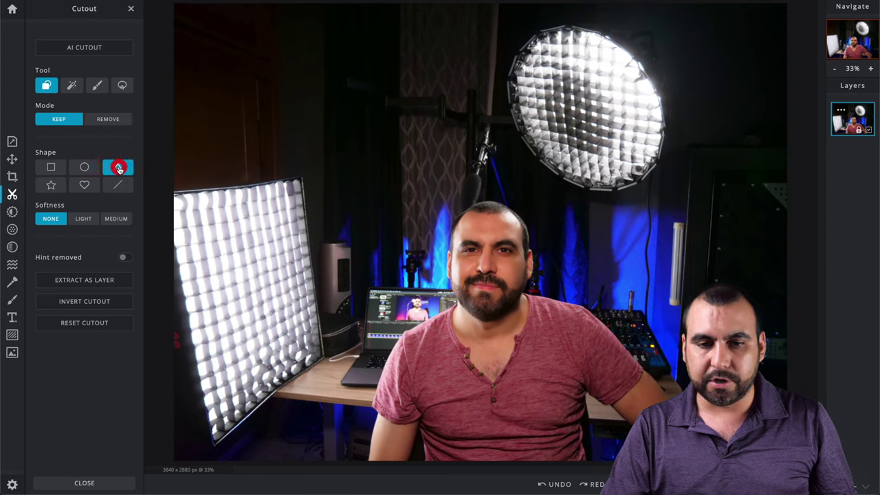
drag(413, 195, 519, 424)
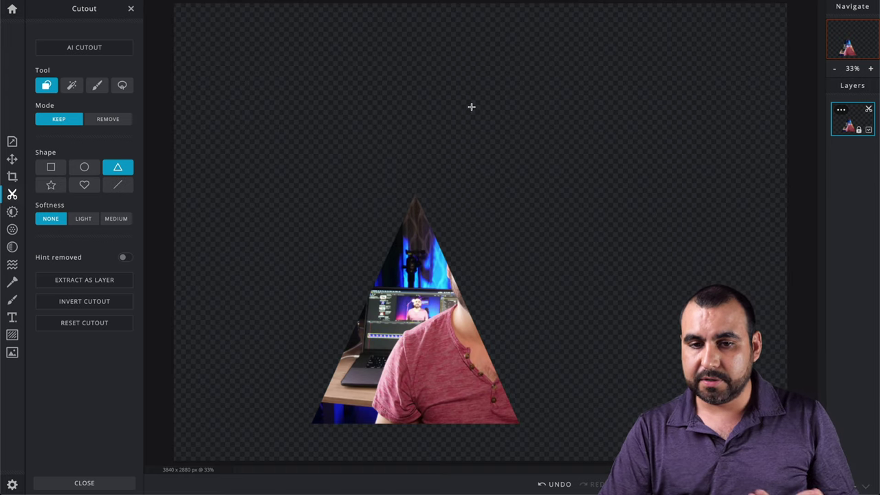
drag(471, 104, 646, 296)
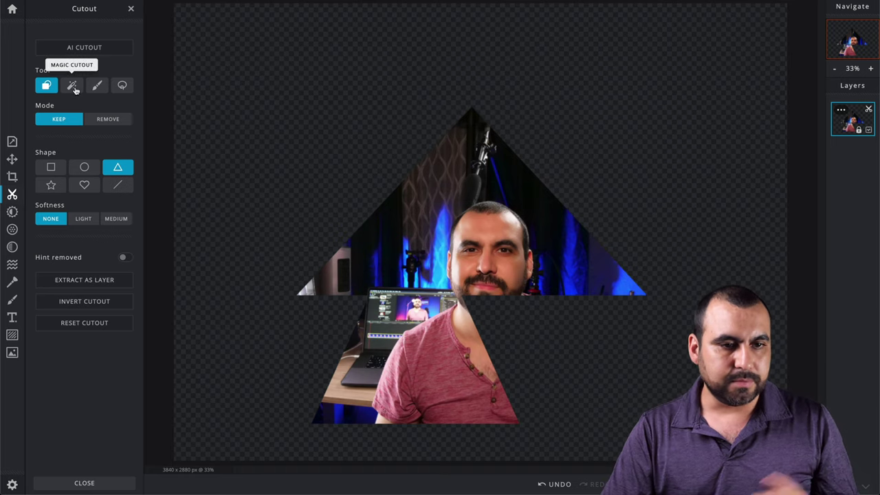
key(ctrl+z)
key(ctrl+z)
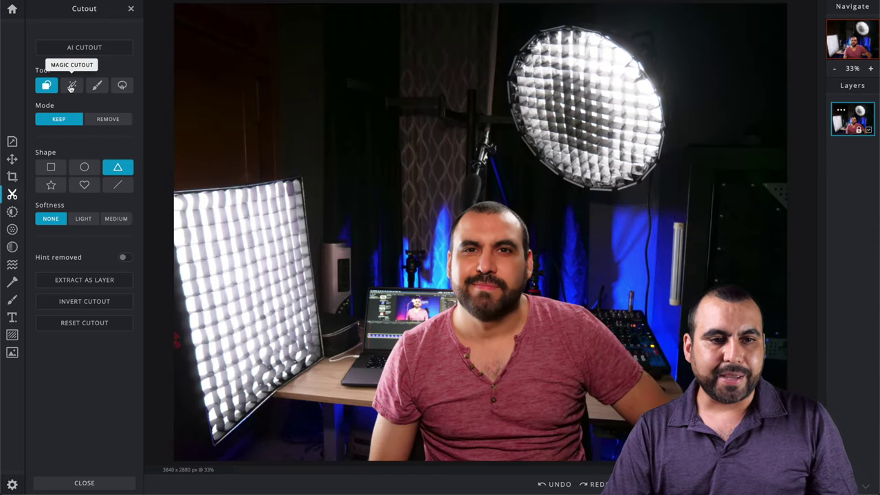
Magic-wand remove the dark backdrop and the softbox's dark gaps at tolerance 32
click(72, 86)
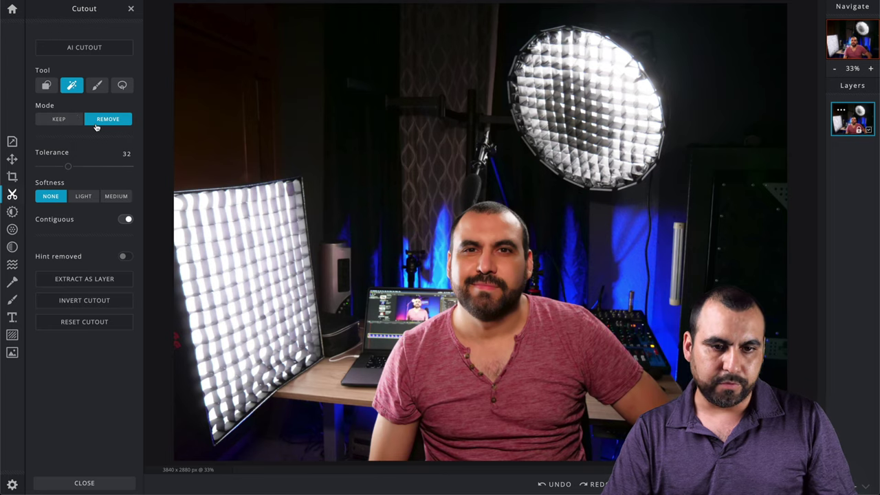
click(311, 345)
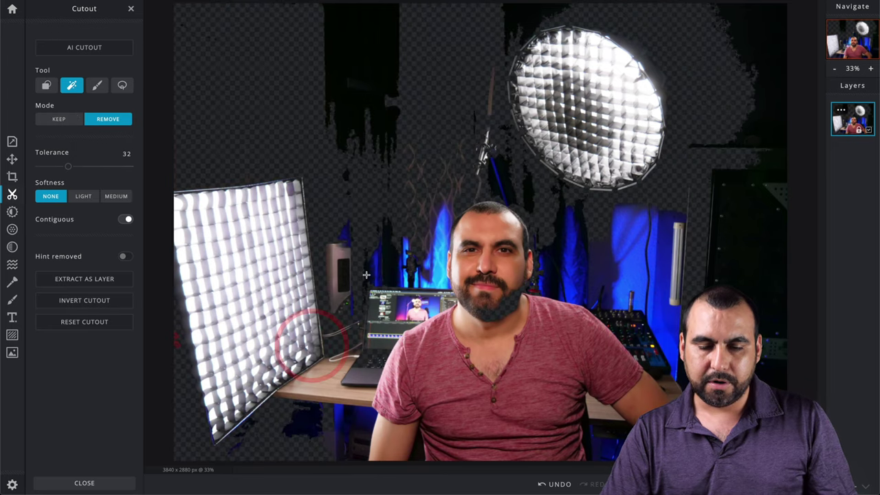
click(678, 157)
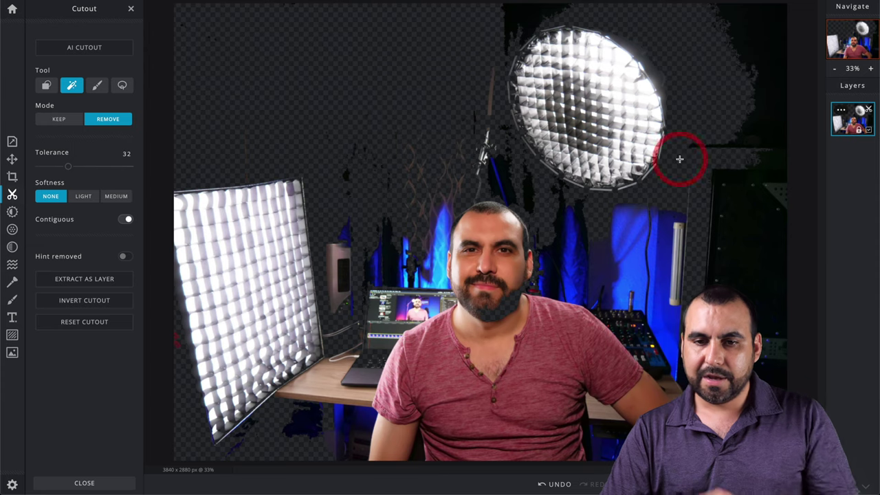
click(721, 235)
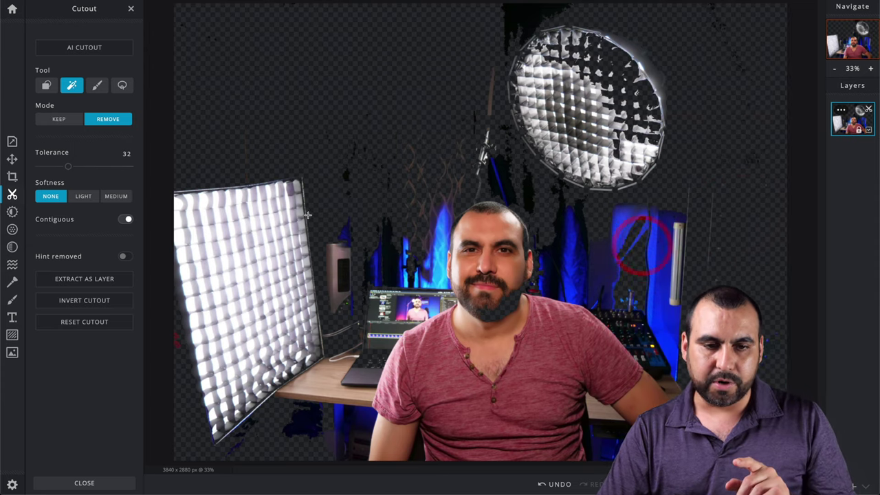
click(288, 223)
click(241, 270)
click(242, 349)
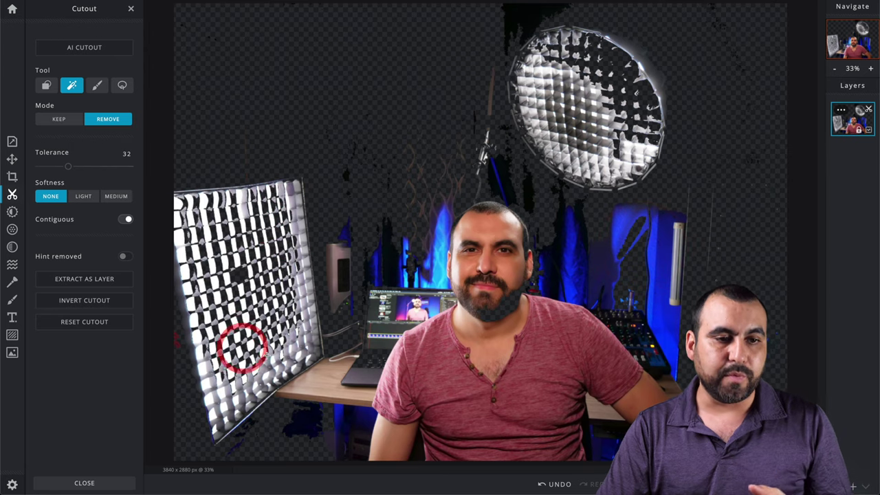
click(265, 360)
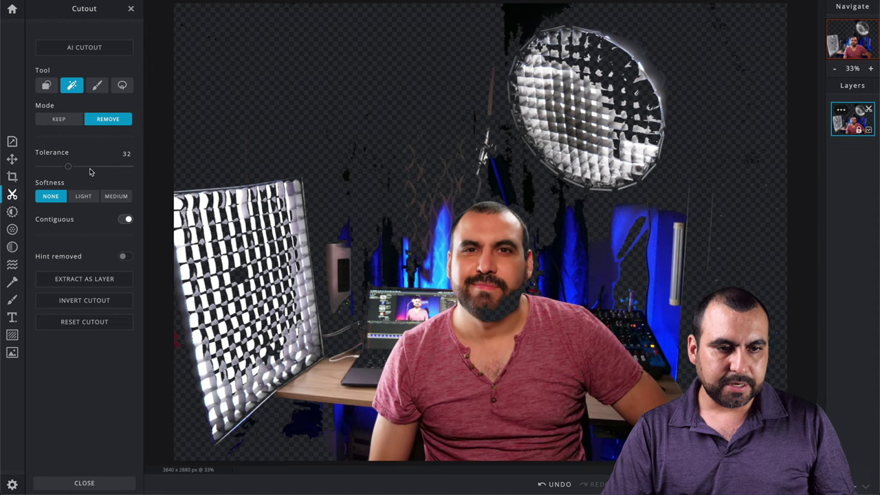
Toggle the Hint removed tint on and off to check the cutout
click(127, 259)
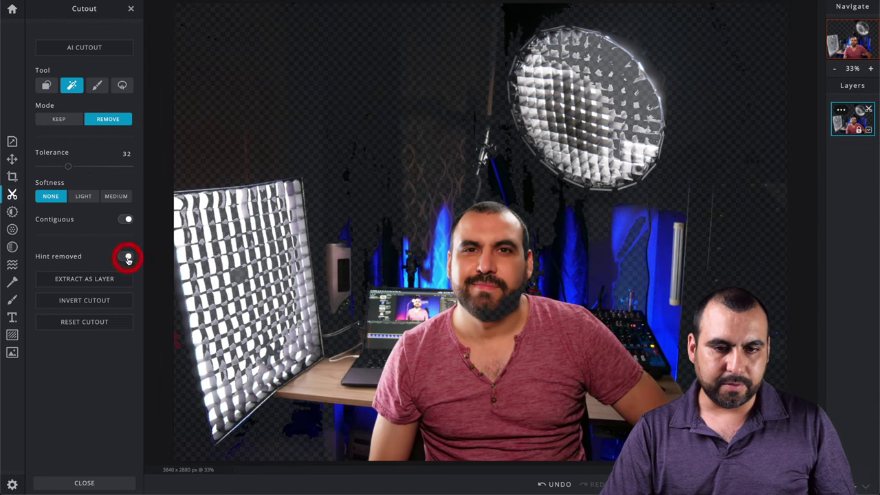
click(127, 259)
click(127, 260)
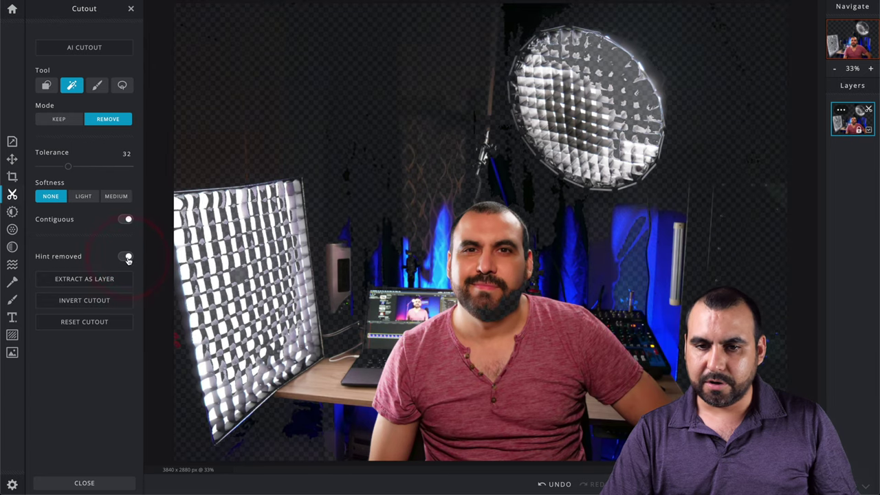
click(126, 258)
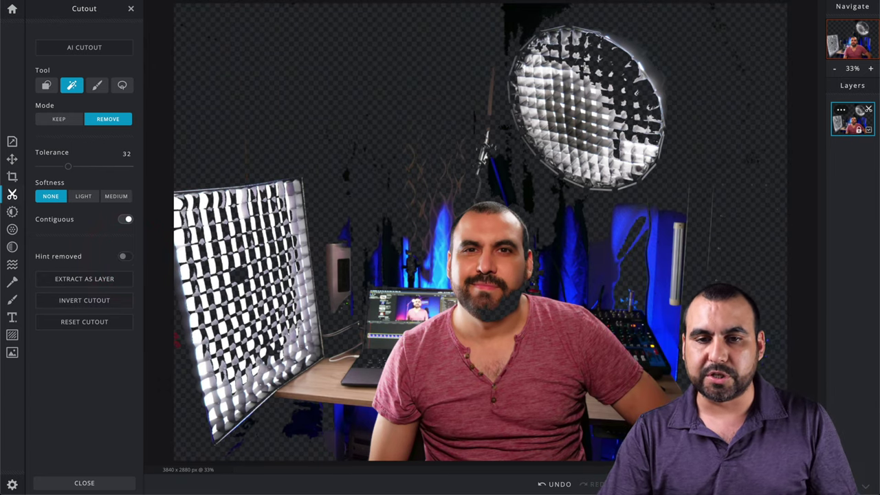
Remove the dark areas inside the round lamp and around its stand
click(471, 14)
click(595, 59)
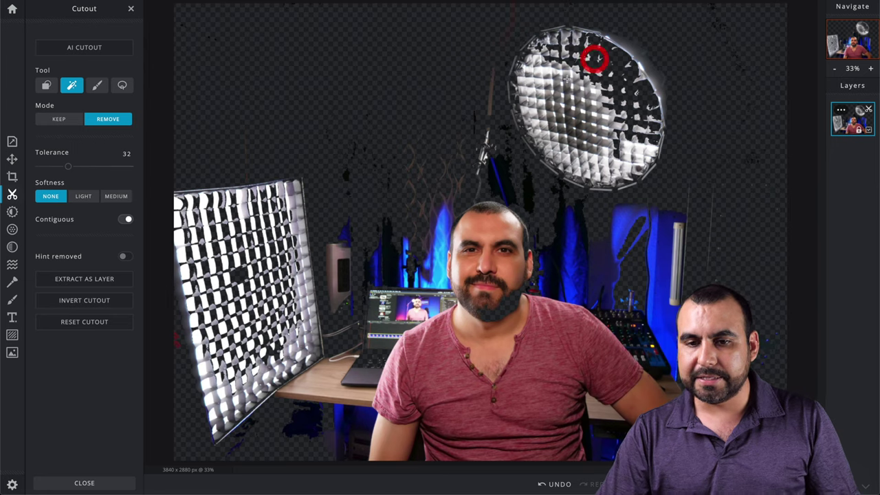
click(501, 158)
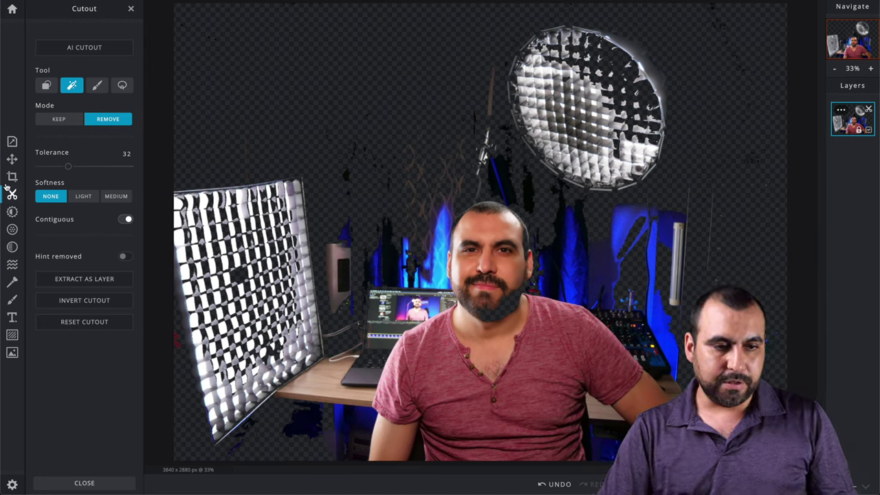
Add the Screen Shot 2020-08-07 at 7.45.30 PM green-screen image as a layer
click(13, 11)
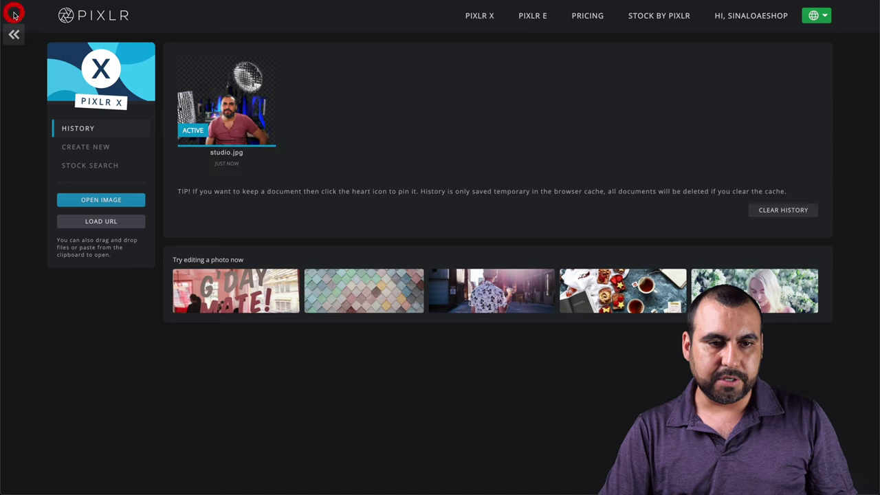
click(106, 200)
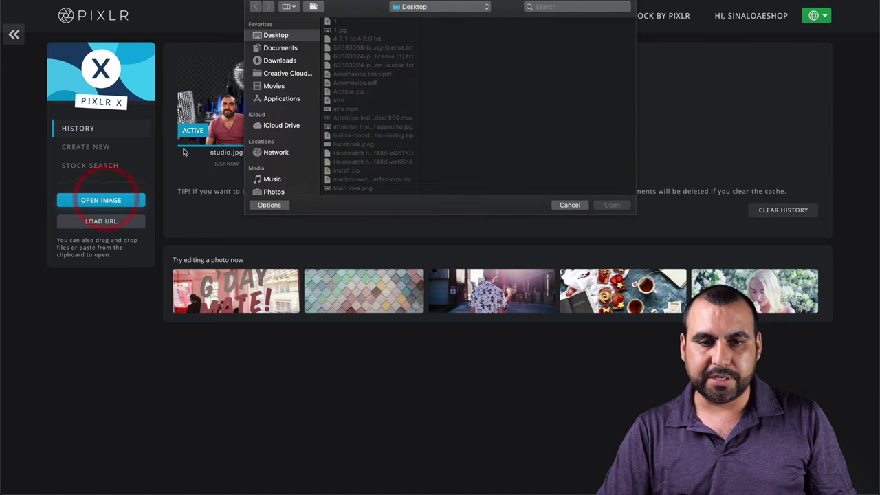
scroll(368, 110, down, 10)
click(351, 87)
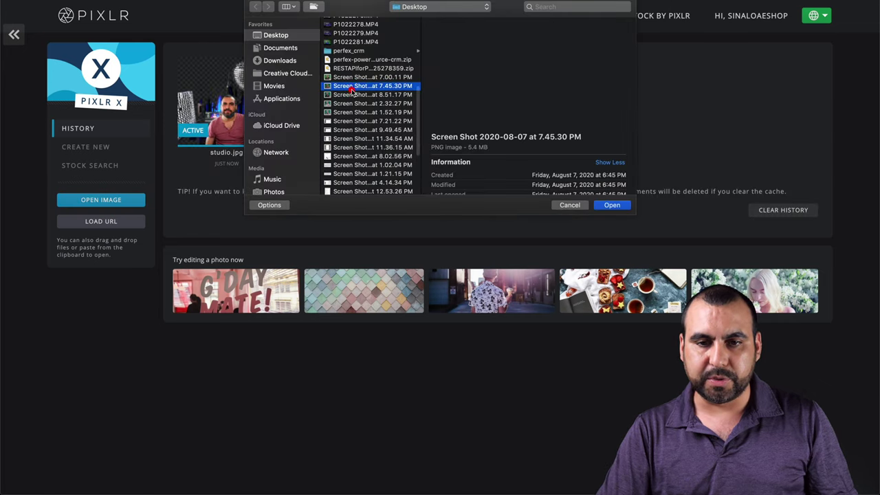
click(616, 207)
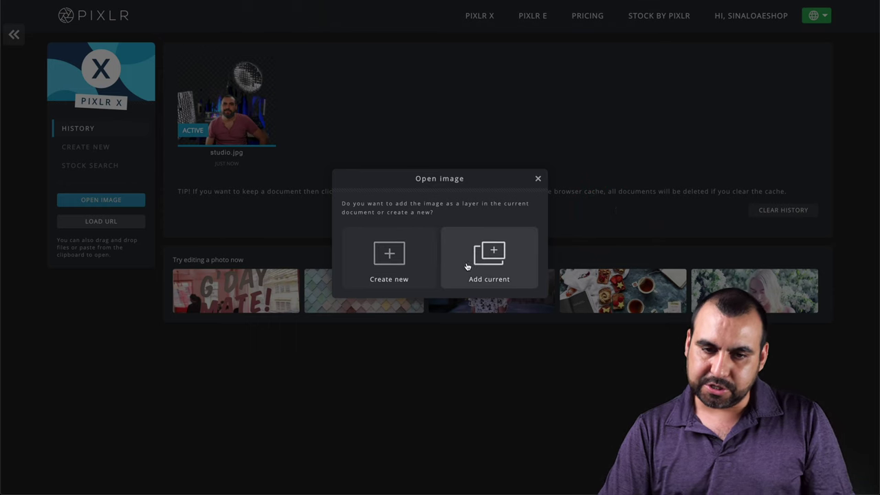
click(485, 253)
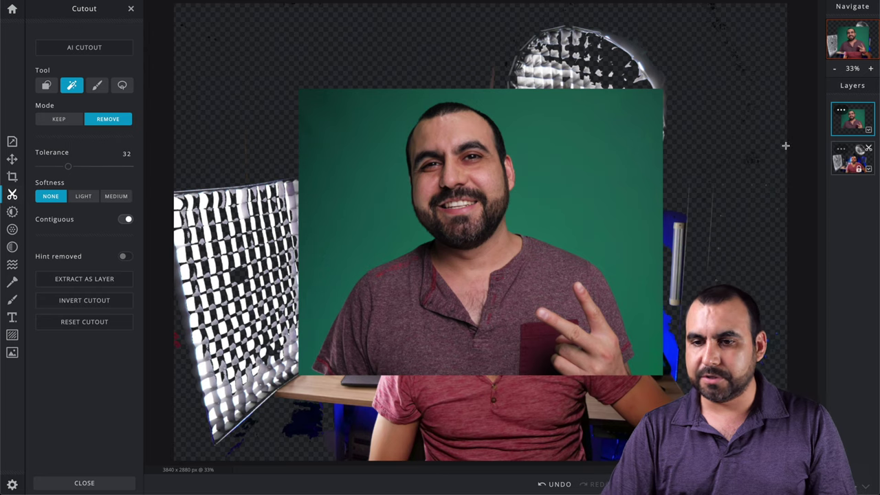
Reselect the presenter layer and remove its green backdrop
click(855, 207)
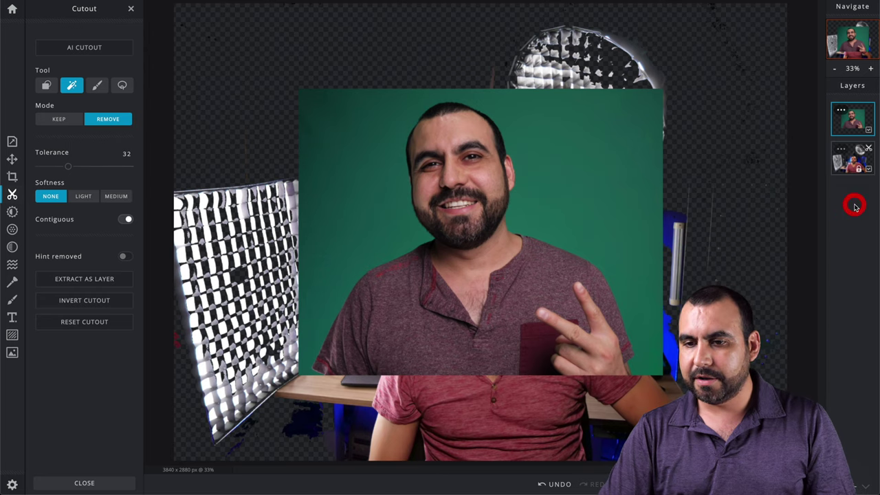
click(856, 147)
click(852, 118)
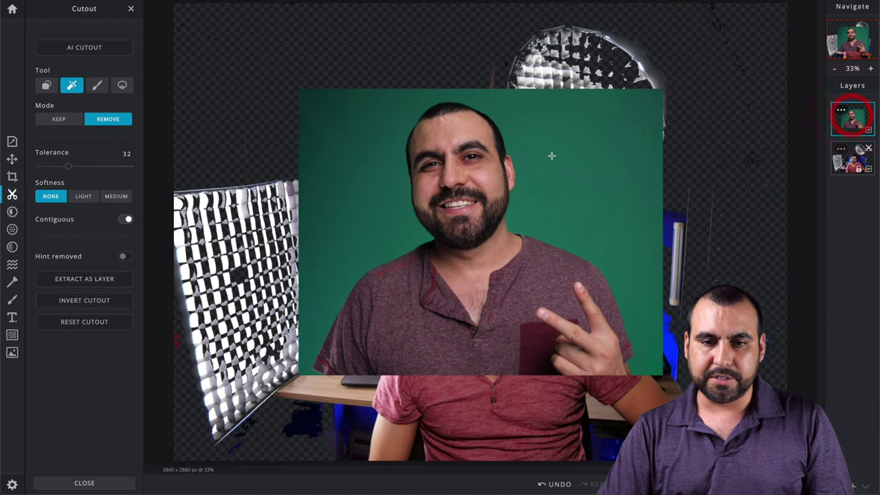
click(540, 177)
Remove two leftover green patches, then undo the second removal
click(328, 123)
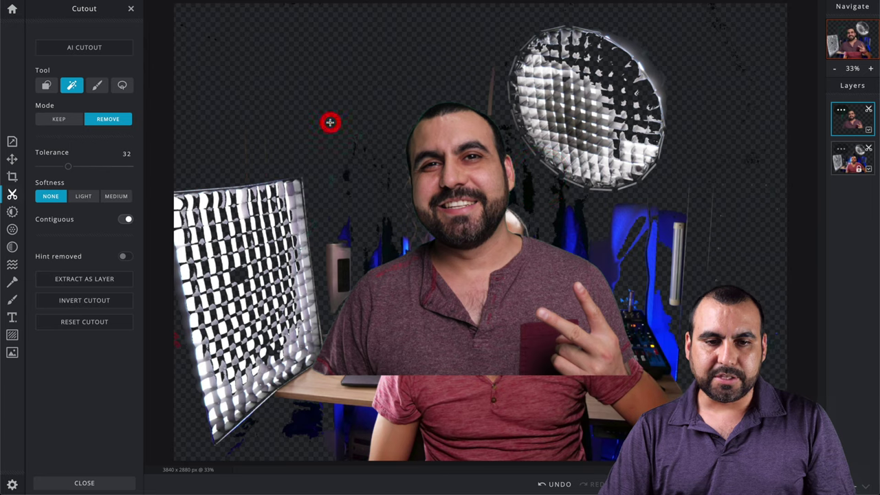
click(363, 130)
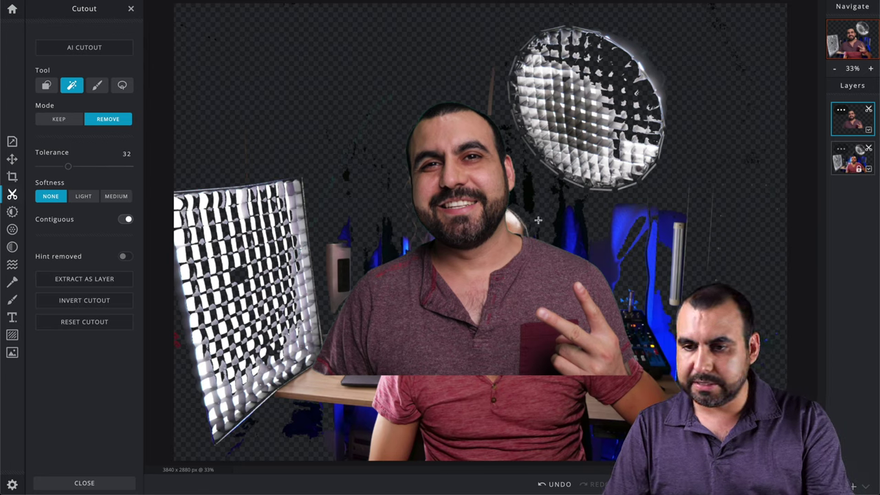
key(ctrl+z)
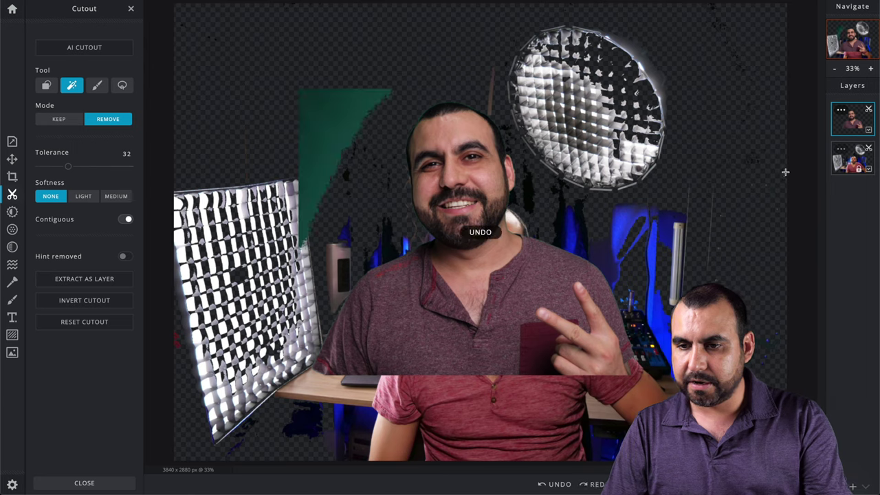
Hide the presenter layer and switch to the Draw Cutout brush
click(868, 130)
click(869, 129)
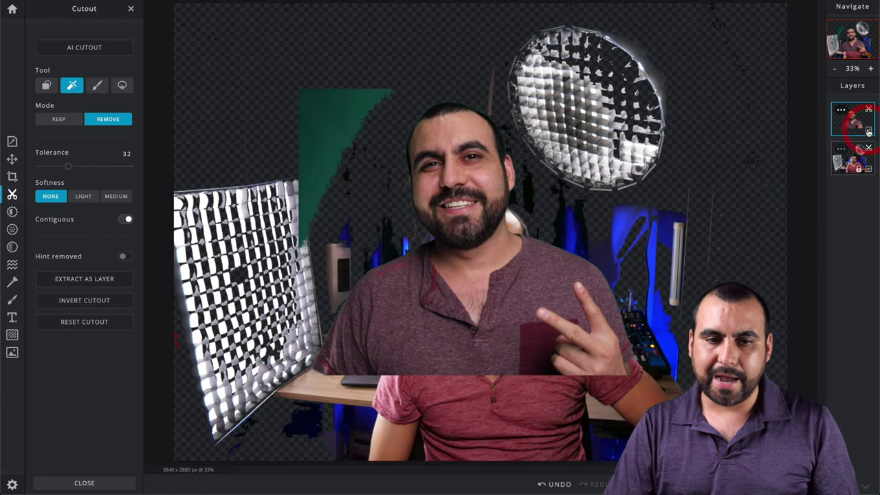
click(868, 130)
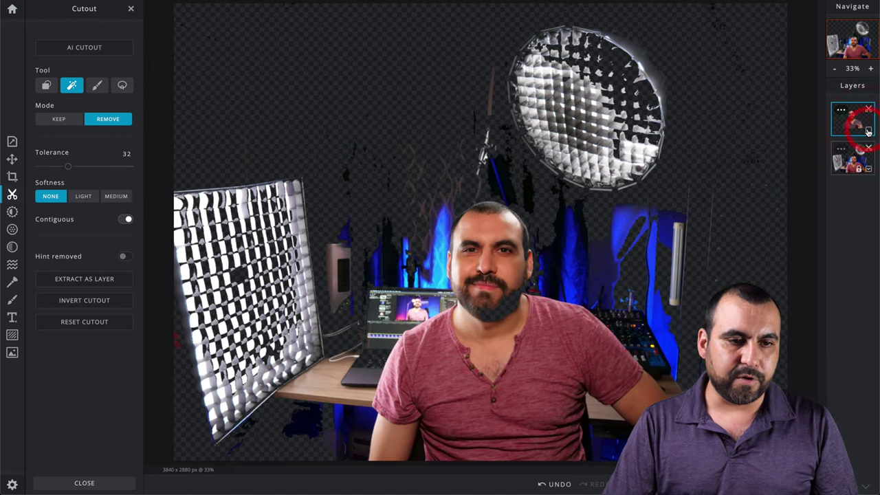
click(98, 86)
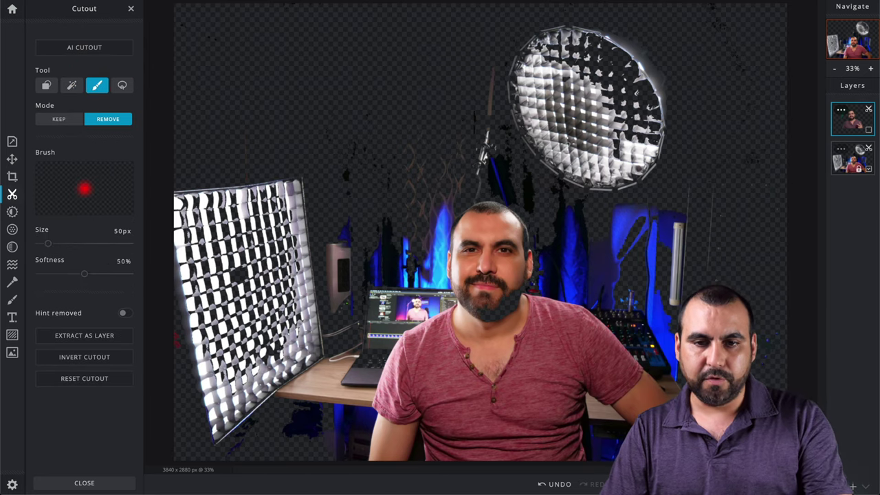
Undo two steps, test removal strokes with the brush at 431px, then undo them
key(ctrl+z)
key(ctrl+z)
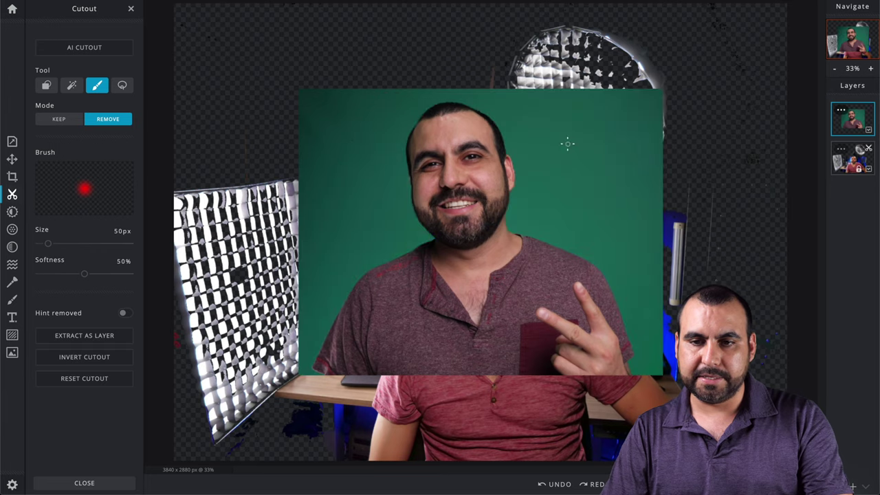
key(ctrl+z)
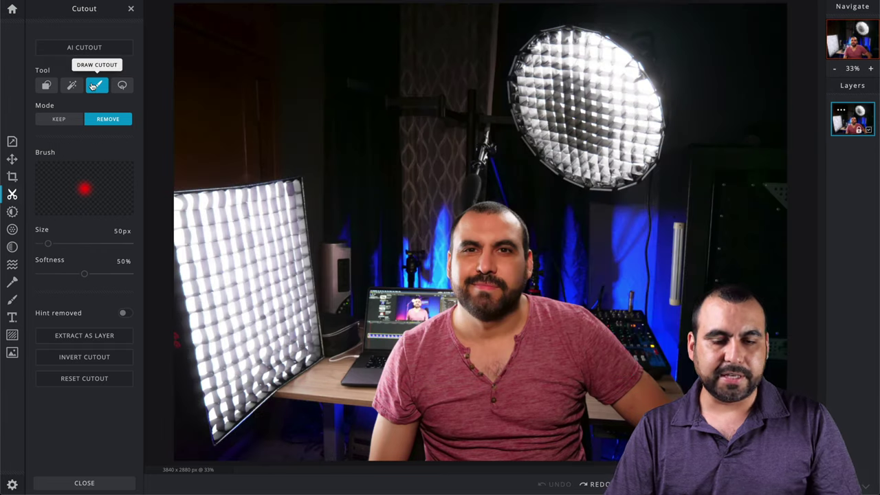
mouse_move(677, 107)
mouse_down()
mouse_move(566, 88)
mouse_move(425, 100)
mouse_move(352, 150)
mouse_move(313, 275)
mouse_move(300, 355)
mouse_move(302, 451)
mouse_up()
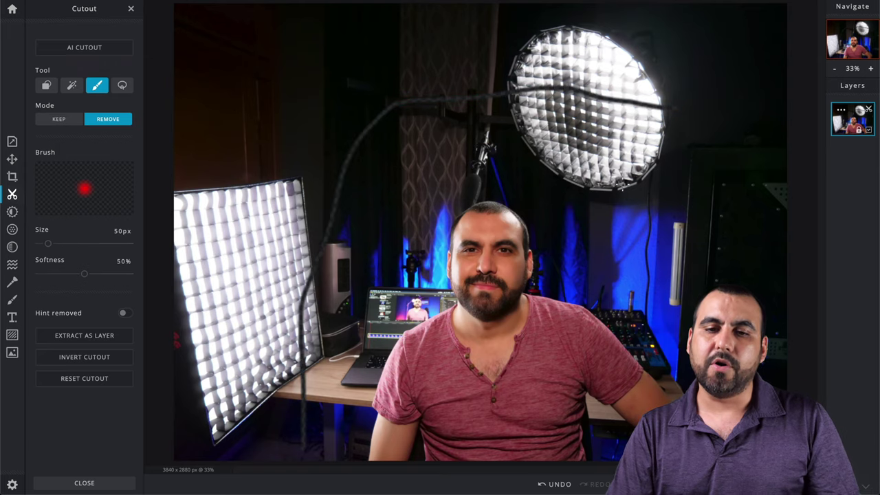
mouse_move(691, 308)
mouse_down()
mouse_move(638, 124)
mouse_move(334, 101)
mouse_move(225, 234)
mouse_move(220, 255)
mouse_up()
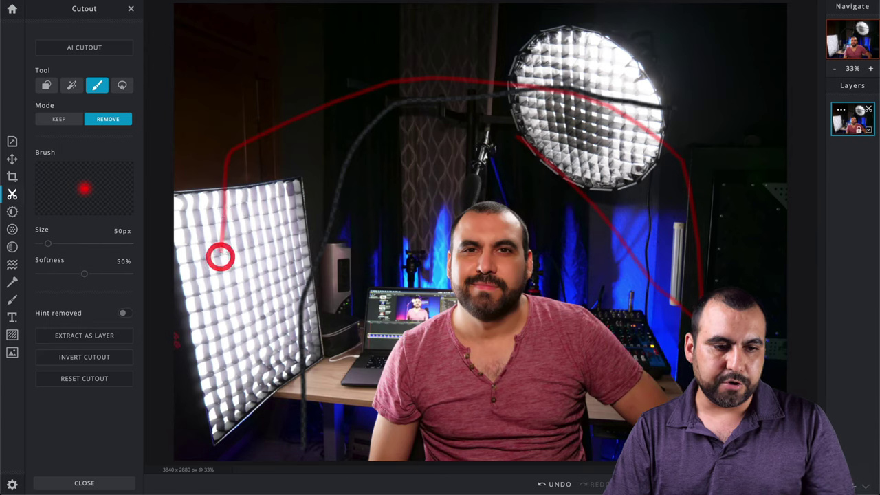
drag(45, 243, 118, 243)
mouse_move(394, 159)
mouse_down()
mouse_move(386, 223)
mouse_move(343, 337)
mouse_move(285, 363)
mouse_up()
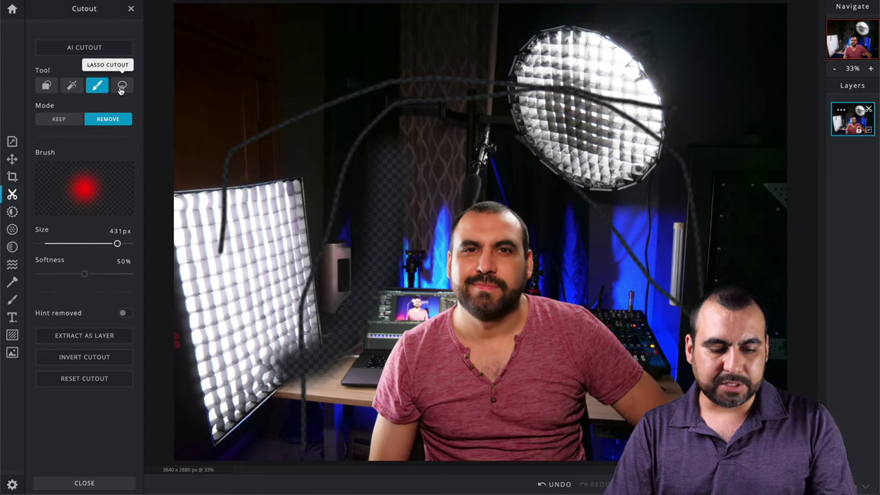
key(ctrl+z)
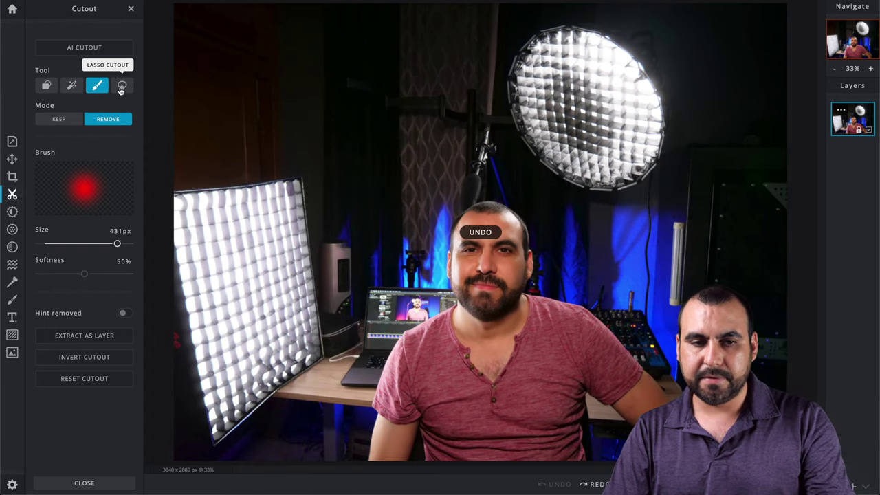
Try a freehand lasso cutout around the round lamp and undo it
click(121, 87)
mouse_move(452, 88)
mouse_down()
mouse_move(393, 146)
mouse_move(348, 257)
mouse_move(353, 272)
mouse_move(431, 213)
mouse_move(499, 143)
mouse_move(660, 157)
mouse_move(571, 47)
mouse_move(444, 77)
mouse_move(432, 97)
mouse_up()
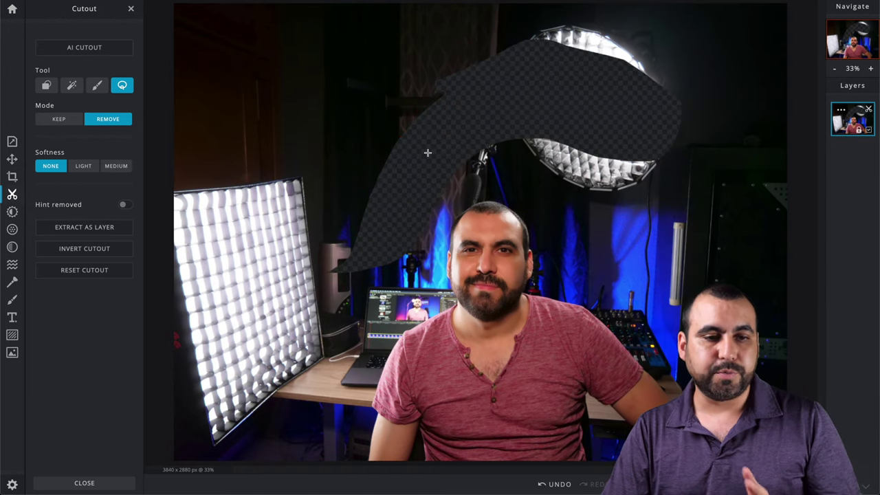
key(ctrl+z)
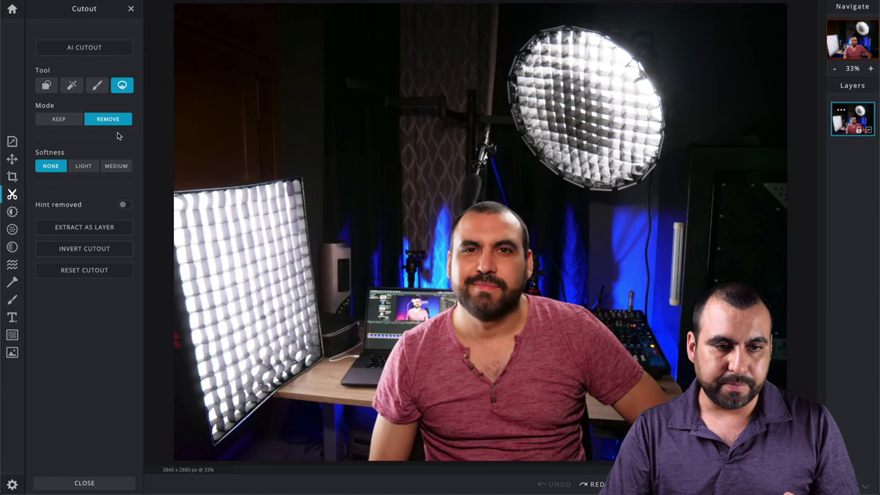
Outline the strip by the light stand with the lasso, undo it, and open Adjust
click(480, 101)
click(342, 267)
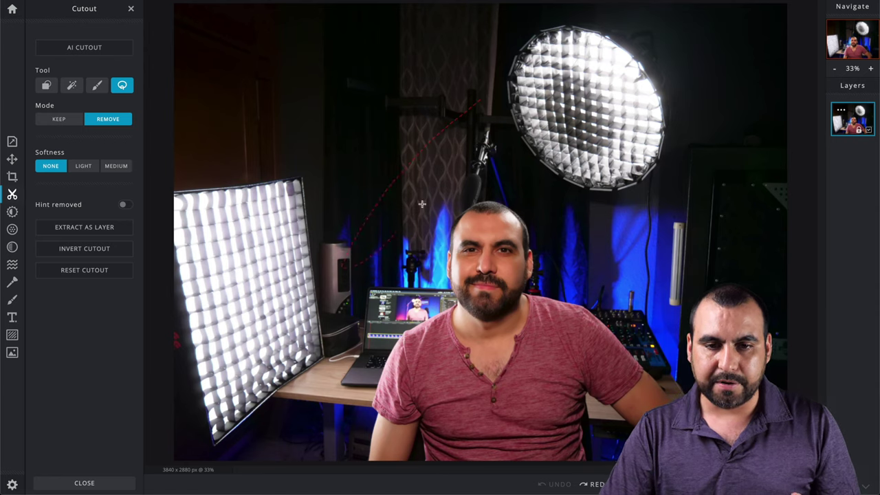
click(475, 118)
click(446, 123)
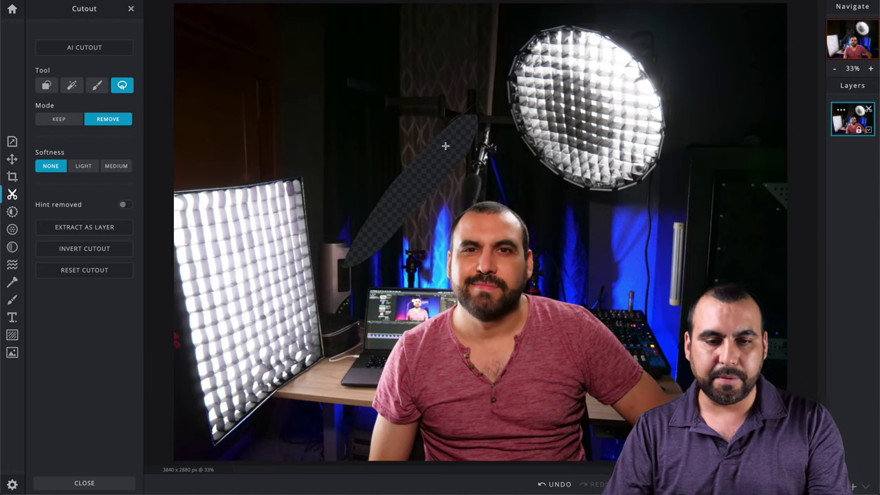
key(ctrl+z)
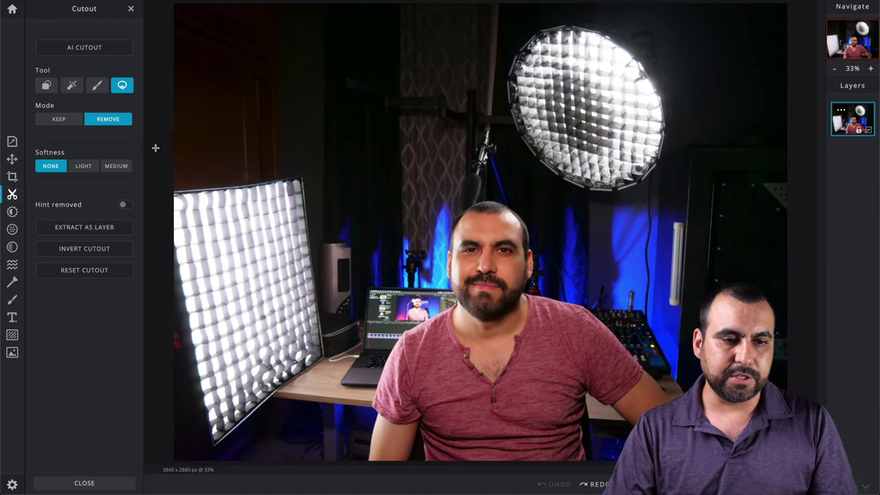
click(13, 211)
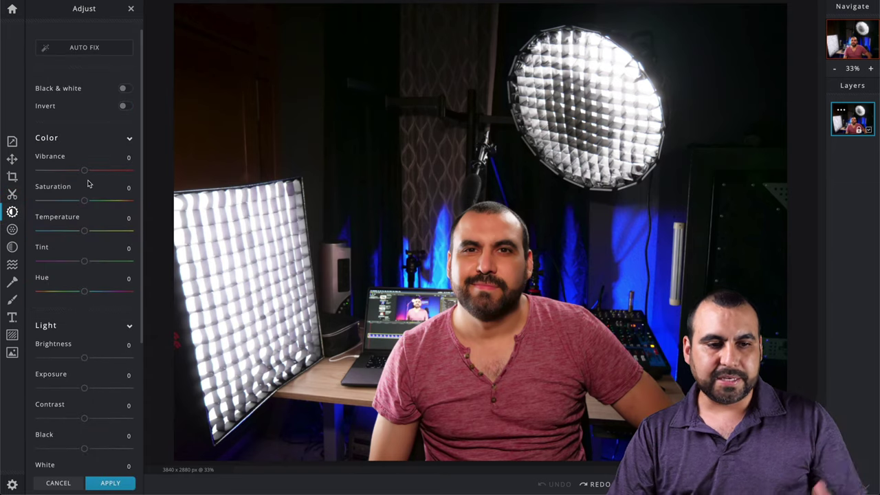
Try vibrance and reset it to 0, then set Saturation to 2 and Temperature to 4
mouse_move(86, 174)
mouse_down()
mouse_move(120, 175)
mouse_move(87, 173)
mouse_up()
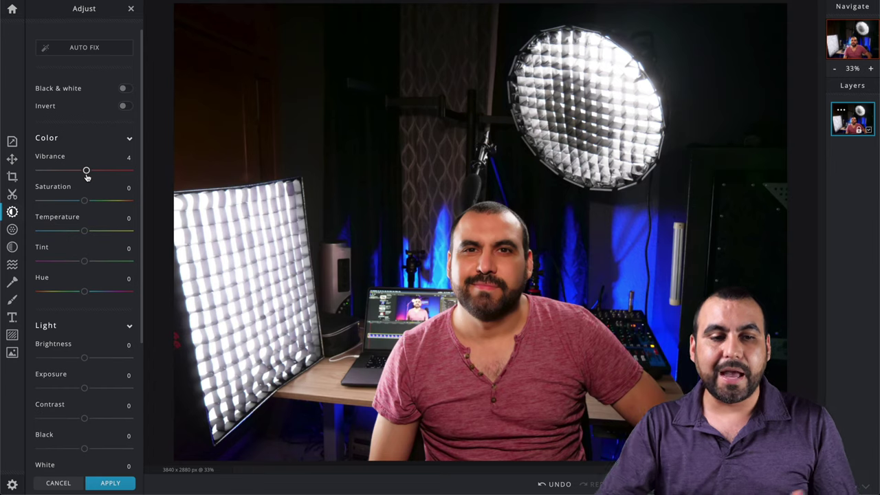
mouse_move(88, 172)
mouse_down()
mouse_move(121, 171)
mouse_move(94, 179)
mouse_move(84, 171)
mouse_up()
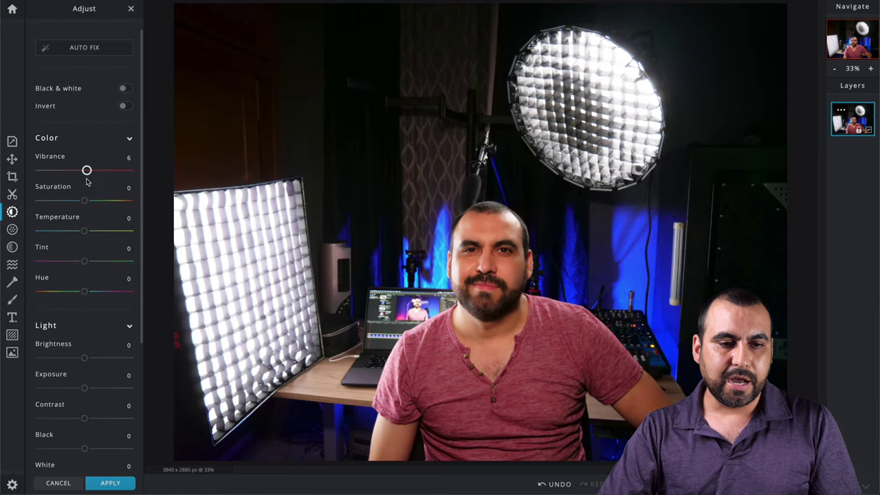
click(85, 172)
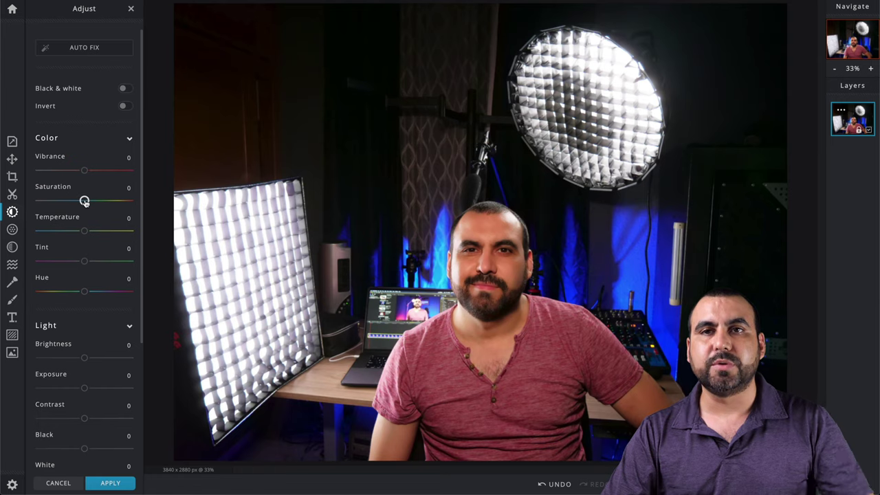
mouse_move(84, 201)
mouse_down()
mouse_move(117, 201)
mouse_move(86, 205)
mouse_up()
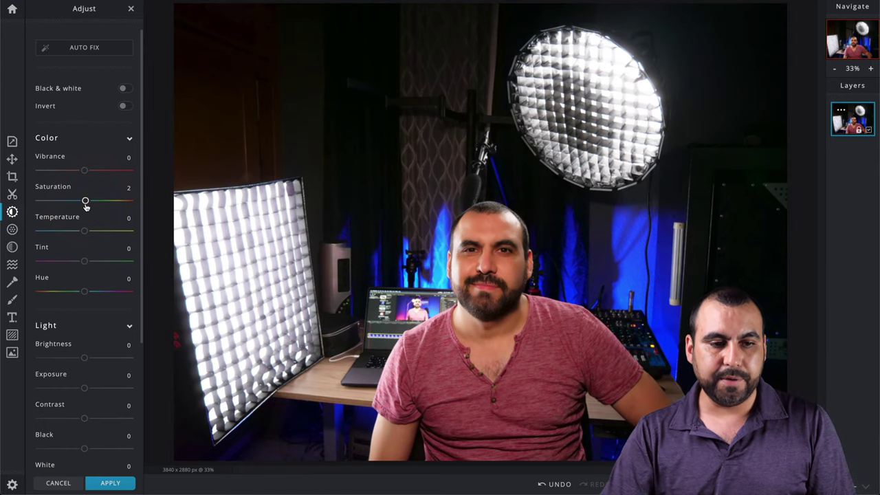
mouse_move(83, 231)
mouse_down()
mouse_move(57, 230)
mouse_move(102, 230)
mouse_move(86, 230)
mouse_up()
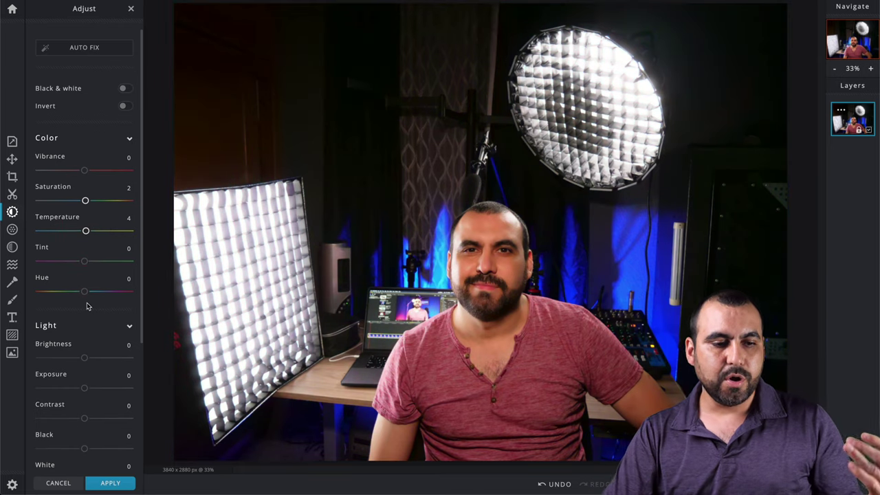
scroll(86, 296, down, 3)
Raise Brightness to 6, Exposure to 4 and the Black level to 2
mouse_move(85, 234)
mouse_down()
mouse_move(121, 231)
mouse_move(73, 232)
mouse_move(106, 232)
mouse_move(86, 234)
mouse_up()
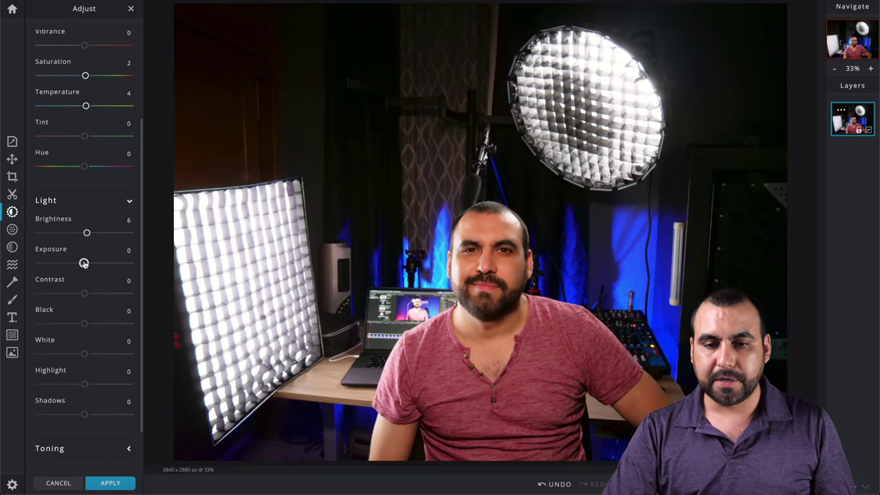
mouse_move(83, 264)
mouse_down()
mouse_move(125, 264)
mouse_move(87, 267)
mouse_up()
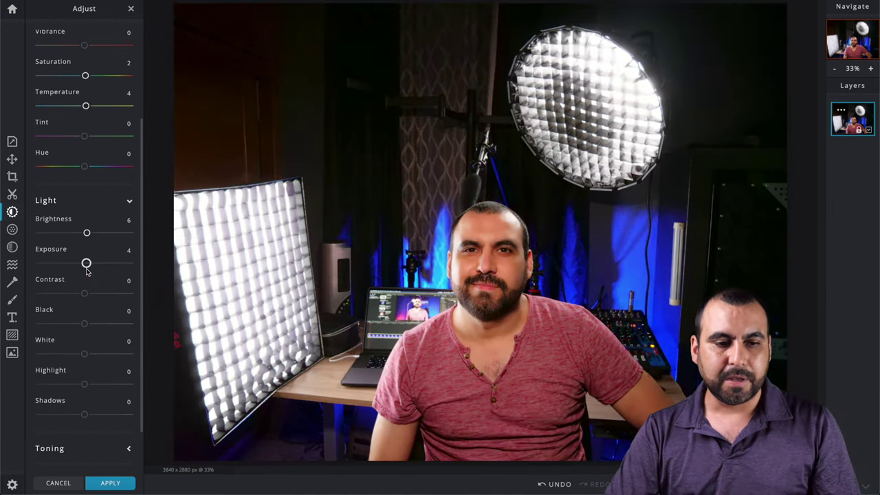
scroll(85, 296, down, 2)
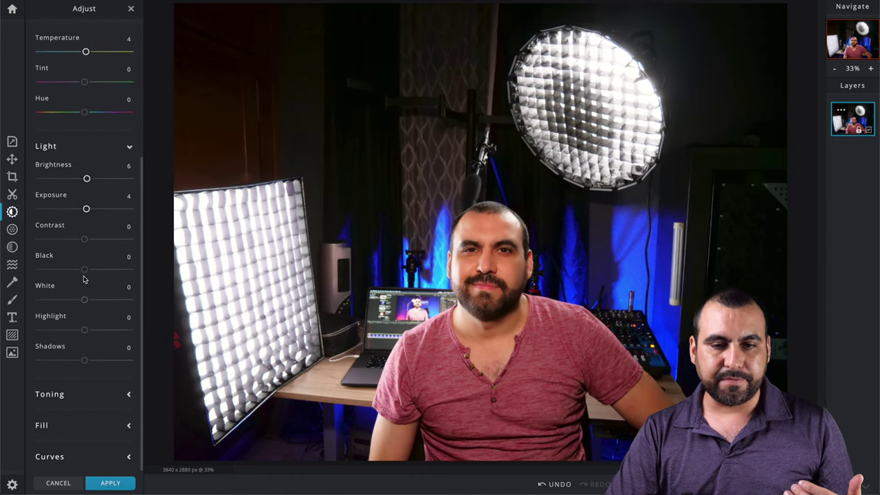
mouse_move(83, 270)
mouse_down()
mouse_move(51, 269)
mouse_move(109, 269)
mouse_move(85, 270)
mouse_up()
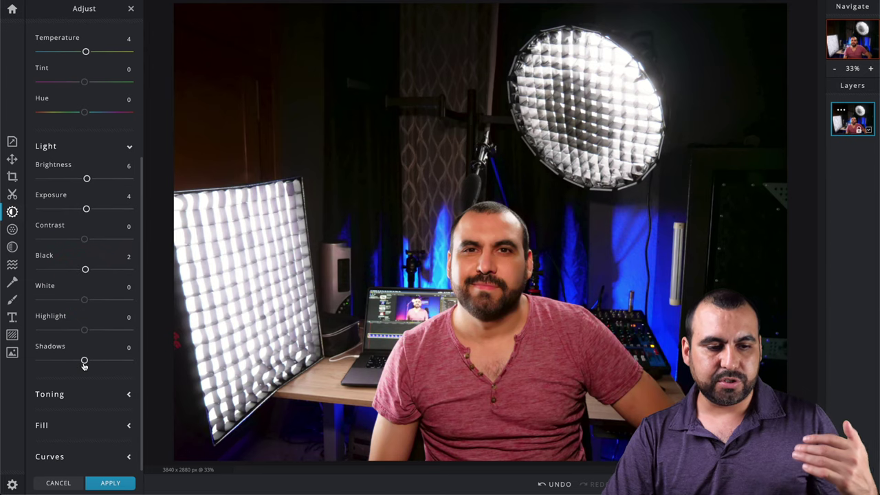
Set the toning highlight colour to blue #1E78A6 and the shadow colour to magenta #4D0033
click(82, 395)
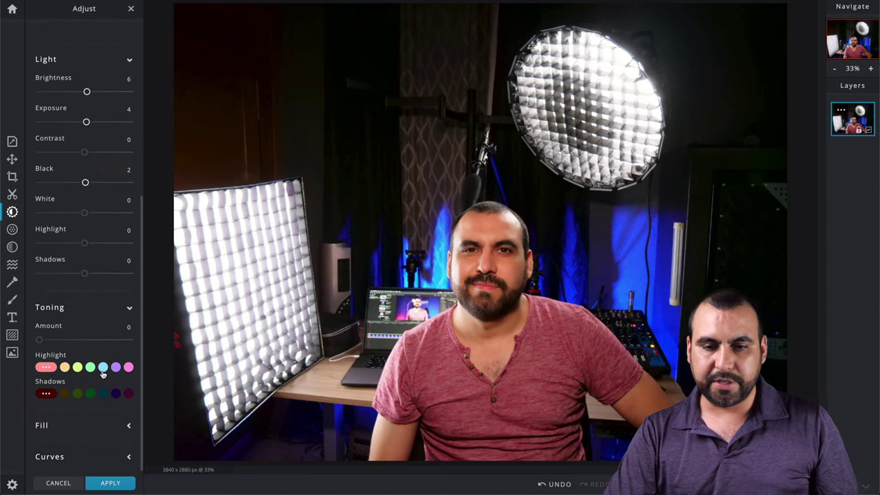
click(102, 367)
drag(110, 410, 116, 399)
scroll(116, 412, down, 3)
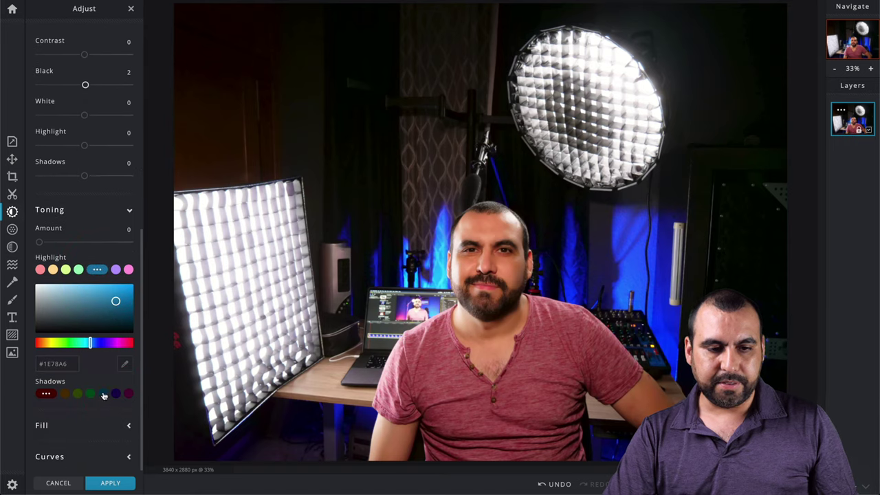
click(104, 395)
click(129, 394)
scroll(130, 396, down, 3)
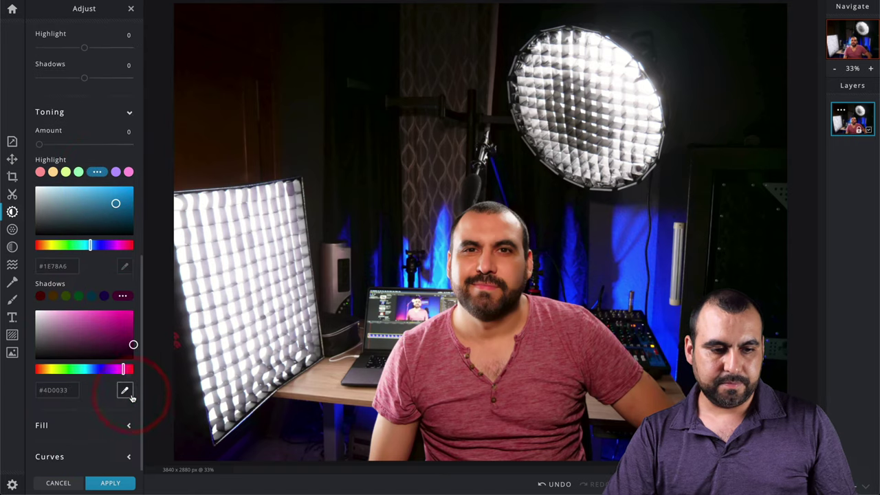
Expand the Fill settings and choose a light-blue fill colour
click(79, 429)
click(79, 429)
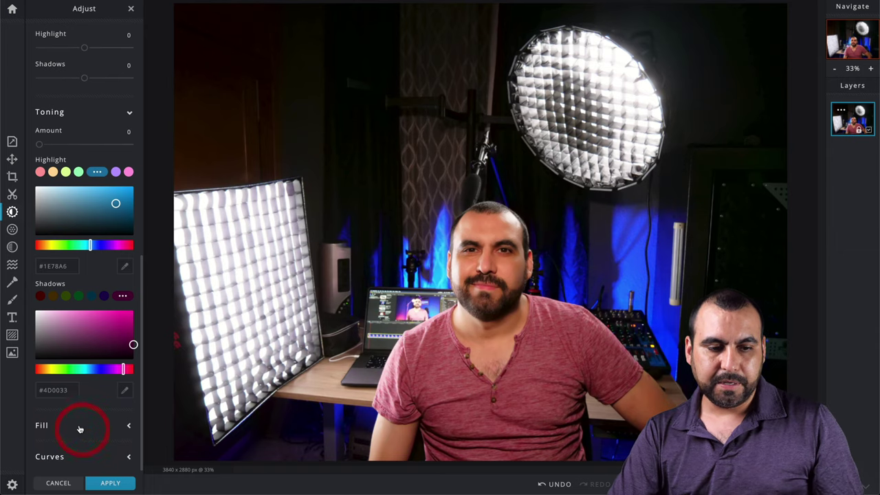
scroll(77, 413, down, 3)
click(98, 392)
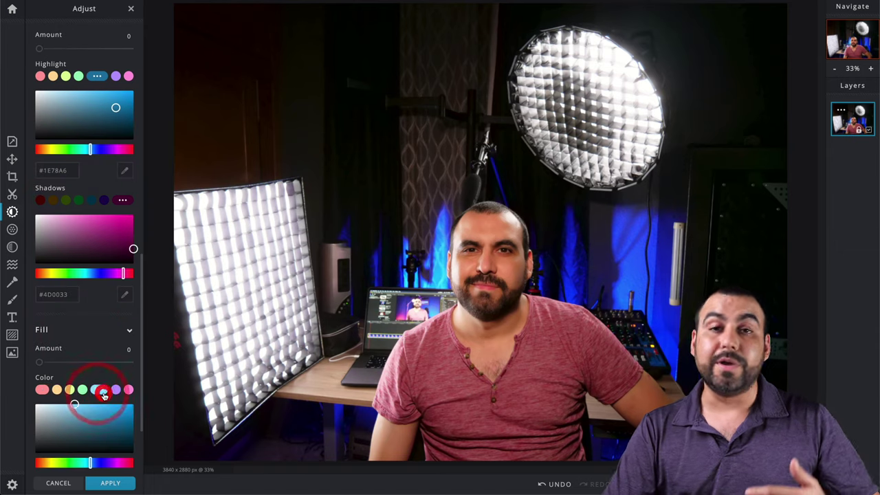
scroll(116, 397, down, 3)
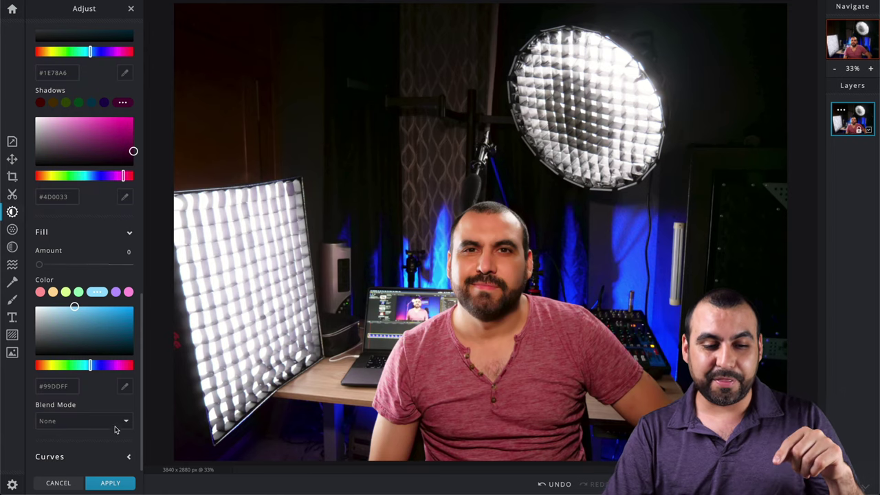
Try two curve control points, undo to keep curves unchanged, and open the Filter tool
click(95, 458)
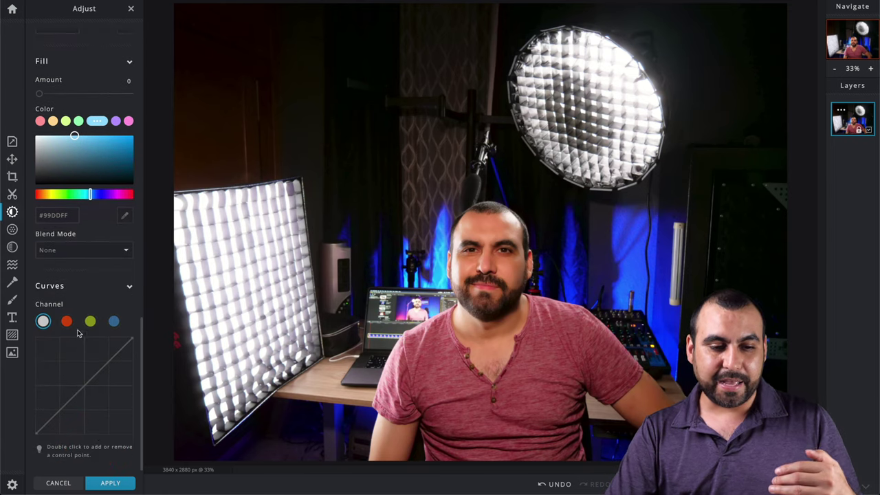
click(73, 361)
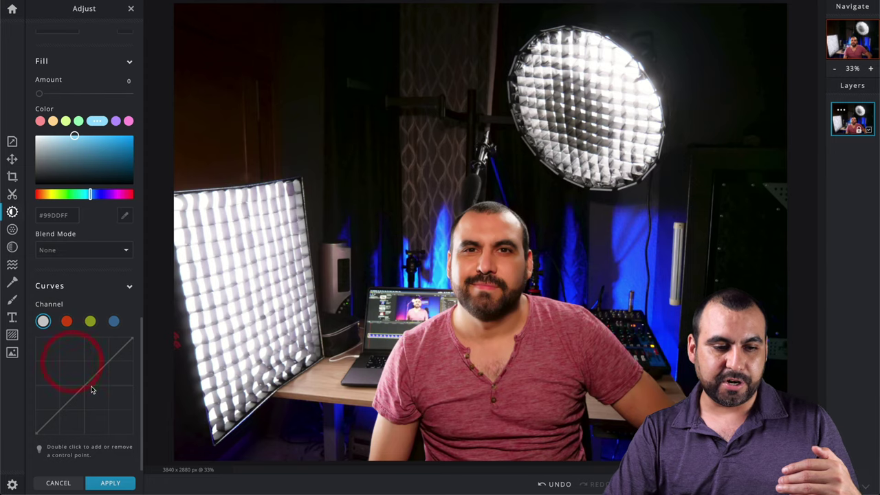
click(96, 412)
click(96, 363)
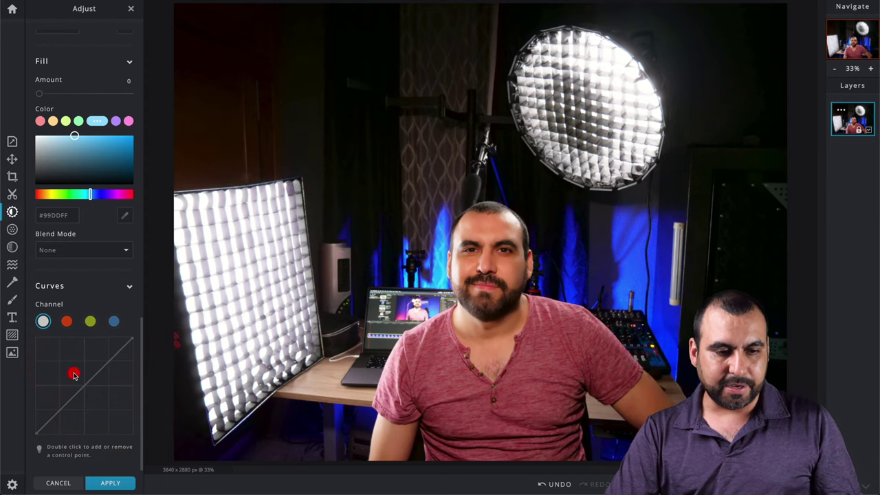
double_click(74, 375)
double_click(97, 382)
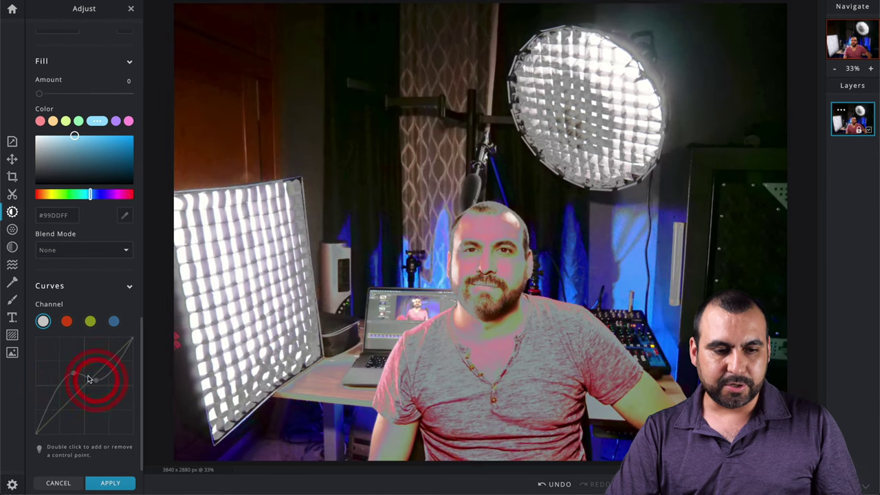
mouse_move(74, 379)
mouse_down()
mouse_move(71, 415)
mouse_move(64, 380)
mouse_move(79, 406)
mouse_move(84, 387)
mouse_up()
click(90, 321)
key(ctrl+z)
key(ctrl+z)
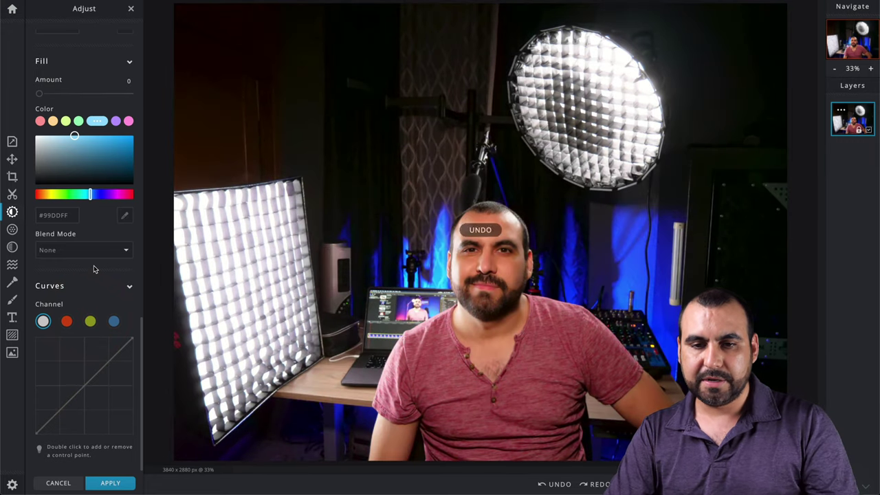
click(12, 231)
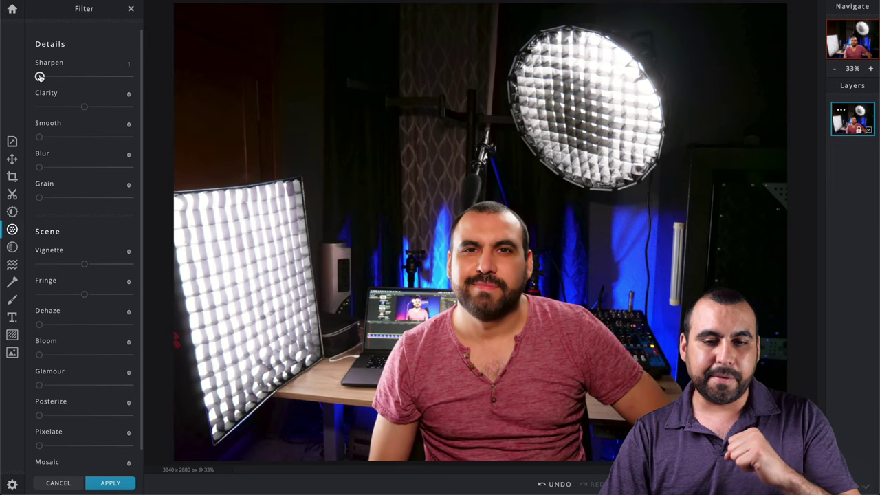
Test sharpening the photo, trying a strong Sharpen value before backing it off
mouse_move(39, 76)
mouse_down()
mouse_move(128, 76)
mouse_move(41, 77)
mouse_up()
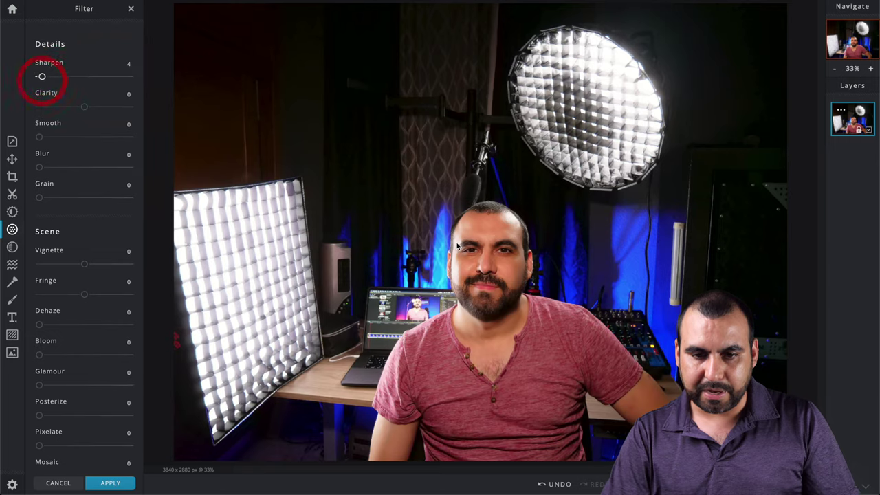
scroll(457, 242, up, 5)
scroll(456, 242, down, 3)
scroll(457, 242, up, 3)
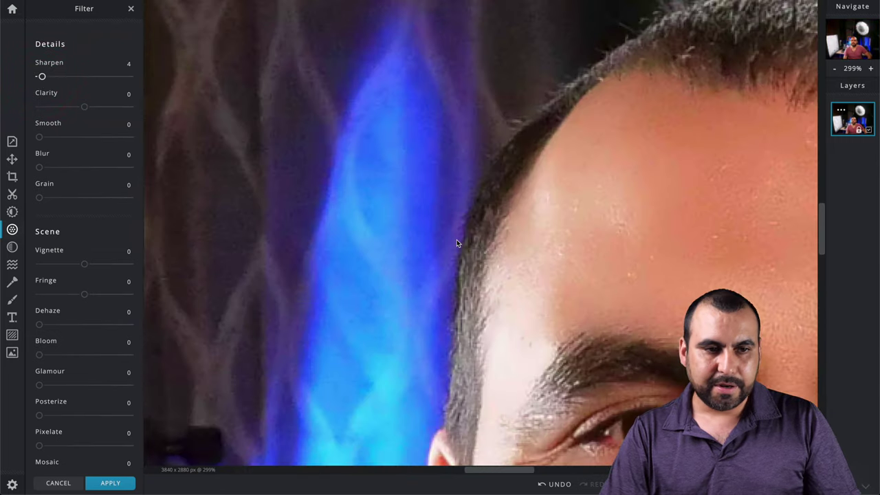
mouse_move(40, 77)
mouse_down()
mouse_move(129, 76)
mouse_move(46, 77)
mouse_up()
Zoom out to the whole photo, then set Clarity to 24 and Smooth to 81
key(ctrl+0)
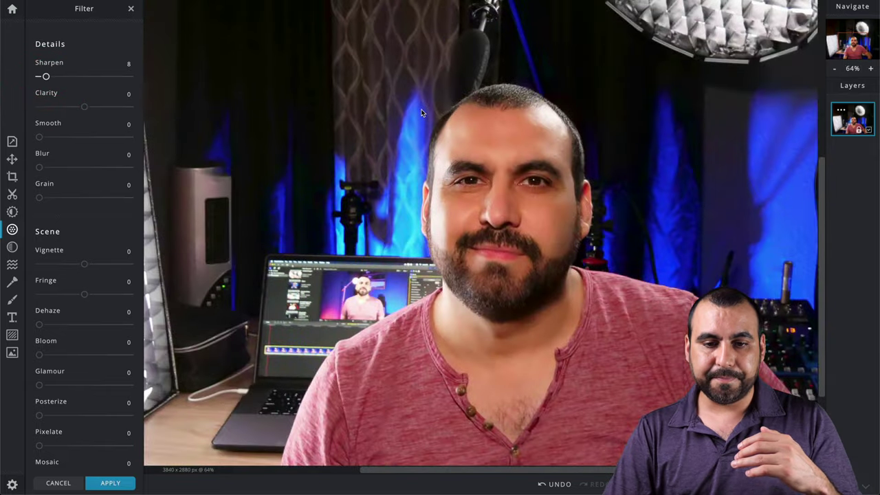
scroll(356, 130, down, 3)
scroll(418, 185, up, 3)
scroll(418, 185, down, 2)
scroll(418, 186, up, 3)
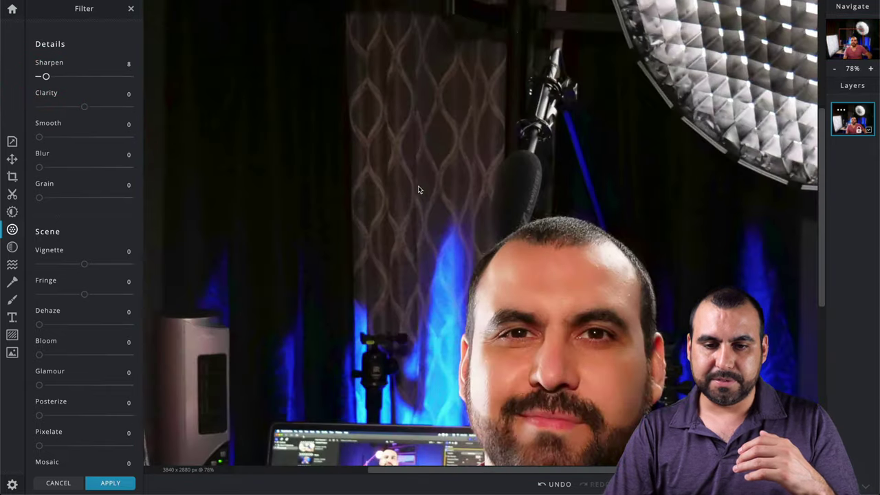
scroll(418, 186, down, 3)
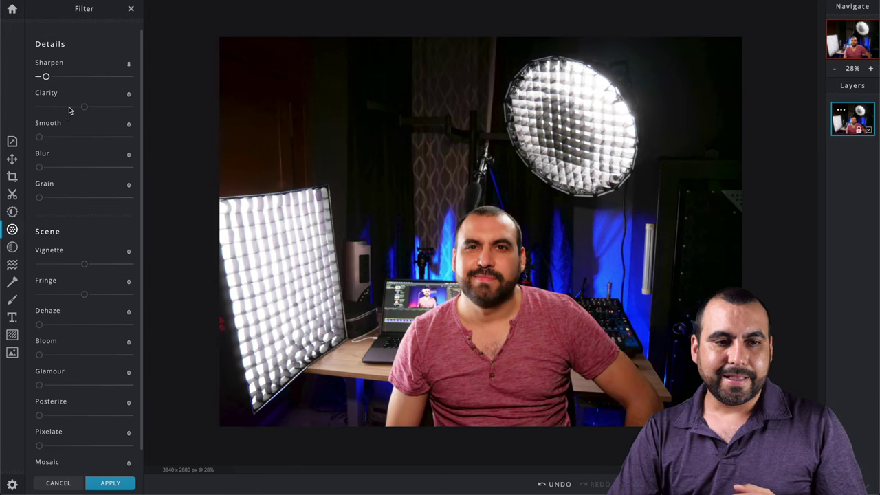
drag(84, 107, 143, 115)
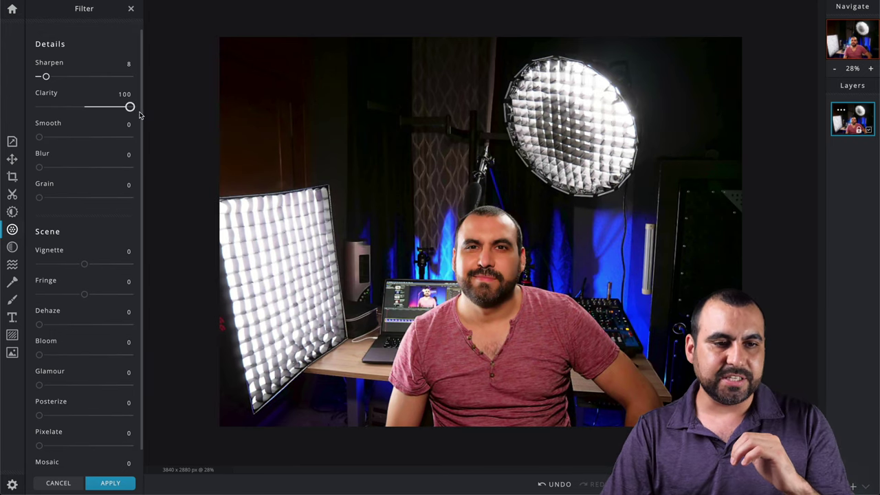
drag(139, 115, 94, 111)
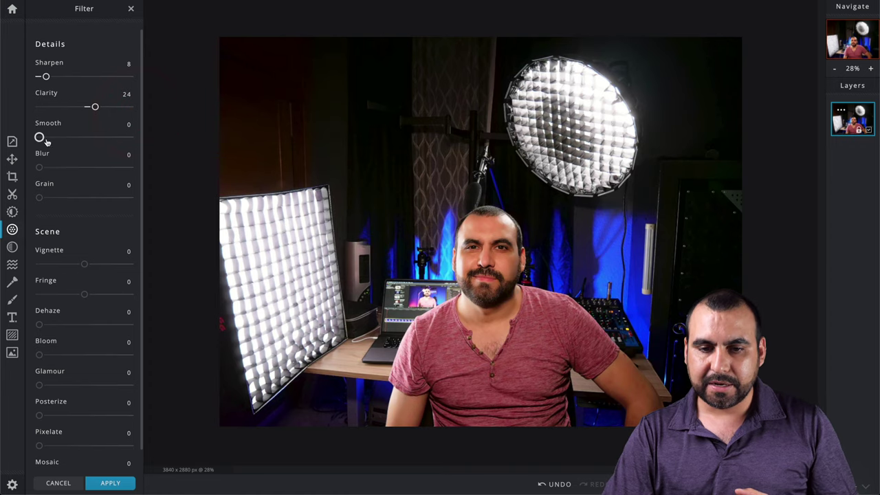
mouse_move(45, 140)
mouse_down()
mouse_move(143, 138)
mouse_move(37, 138)
mouse_up()
Reset Smooth to 0, try heavy grain, and add a slight vignette around the edges
click(190, 164)
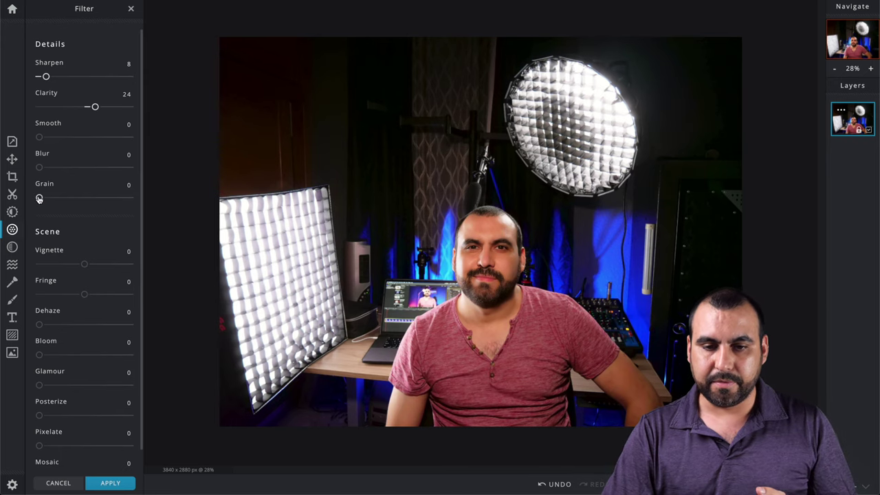
mouse_move(39, 198)
mouse_down()
mouse_move(140, 198)
mouse_move(28, 198)
mouse_up()
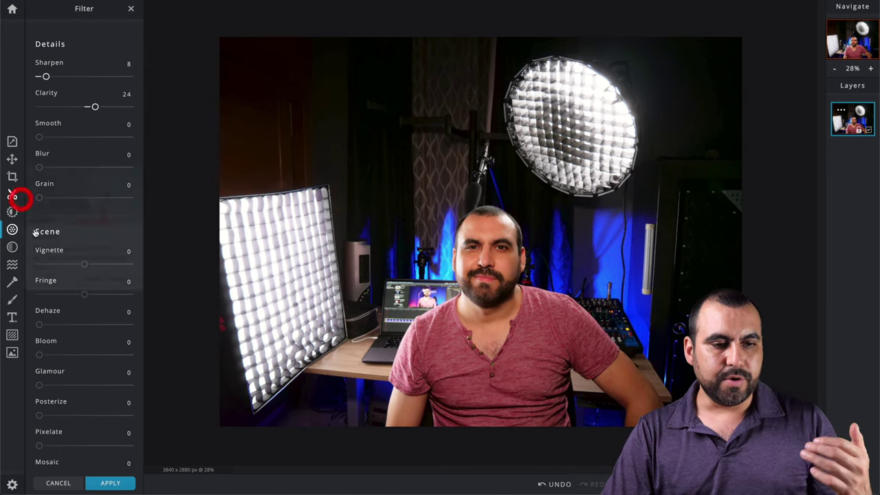
scroll(77, 260, down, 1)
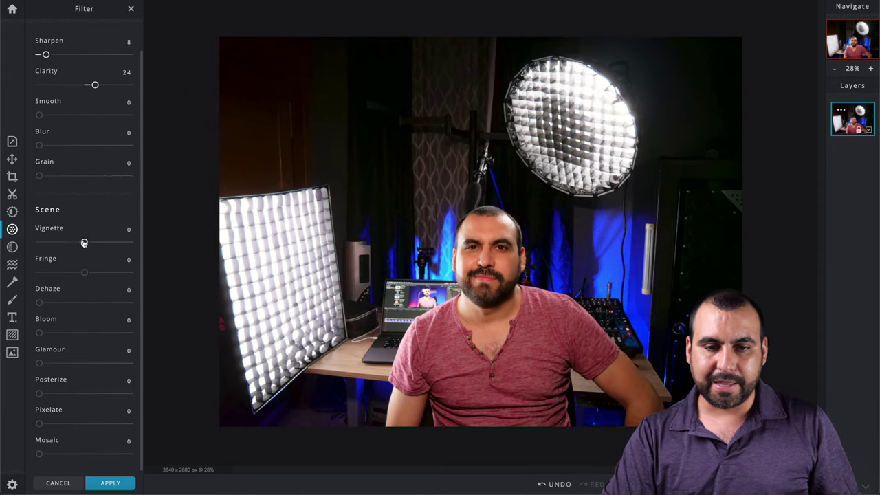
drag(84, 242, 85, 274)
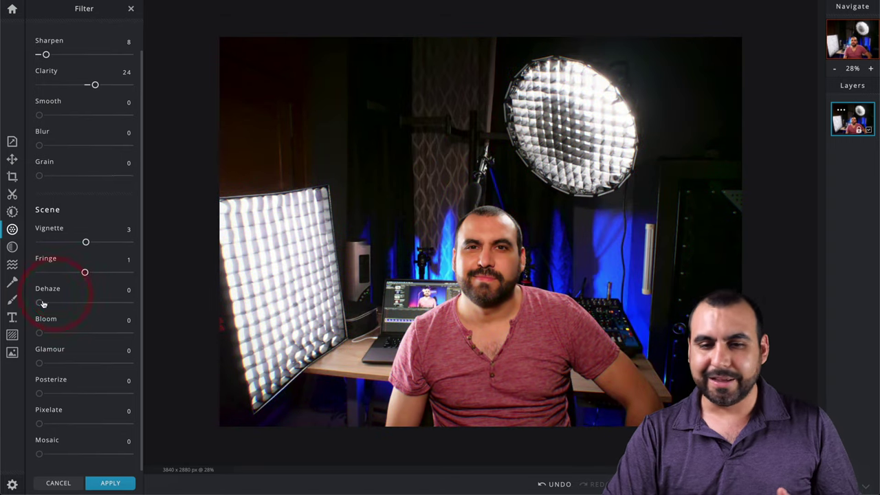
Test Dehaze, Glamour, Pixelate and Mosaic without keeping them, then bring up the premade effects
drag(39, 302, 61, 302)
key(ctrl+z)
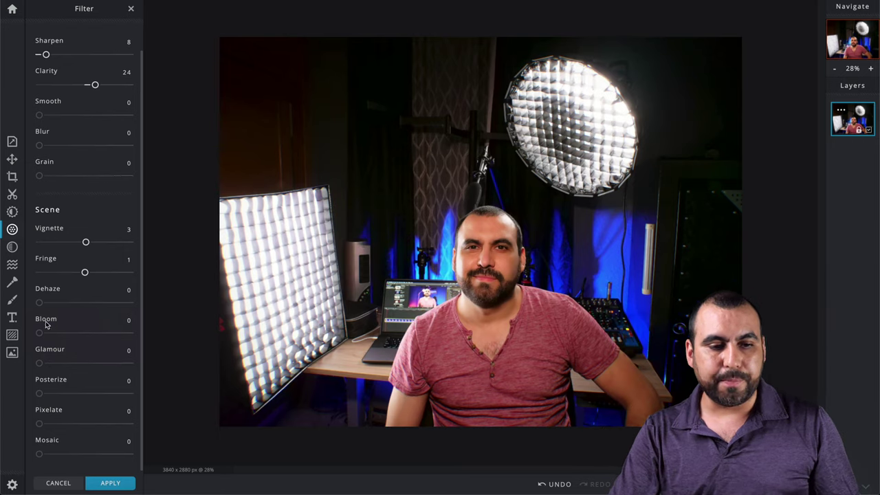
drag(42, 301, 23, 299)
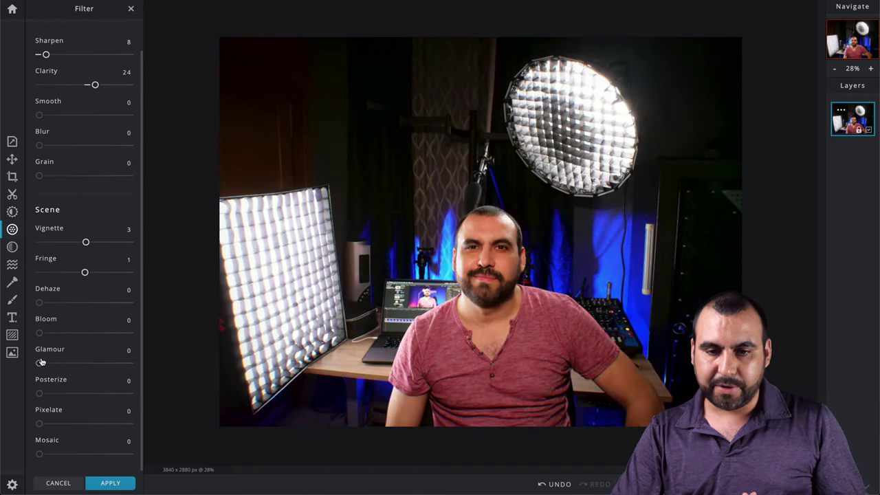
drag(40, 363, 10, 363)
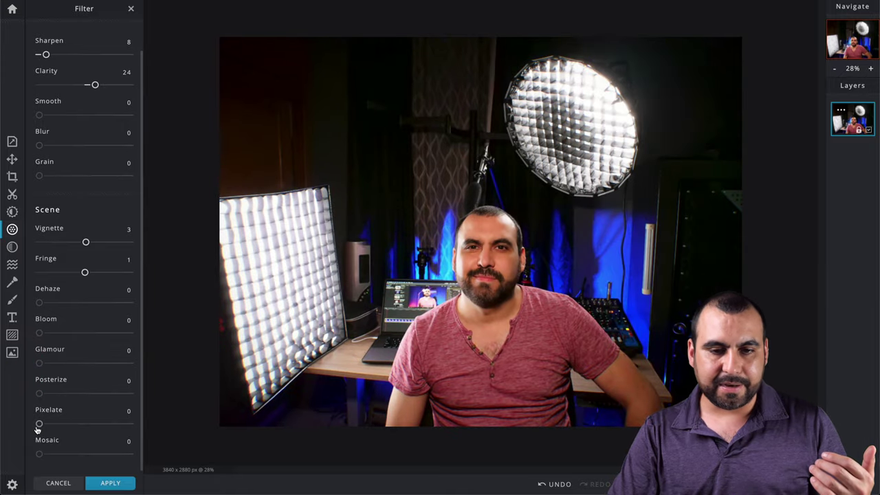
mouse_move(40, 424)
mouse_down()
mouse_move(133, 424)
mouse_move(96, 433)
mouse_move(29, 426)
mouse_up()
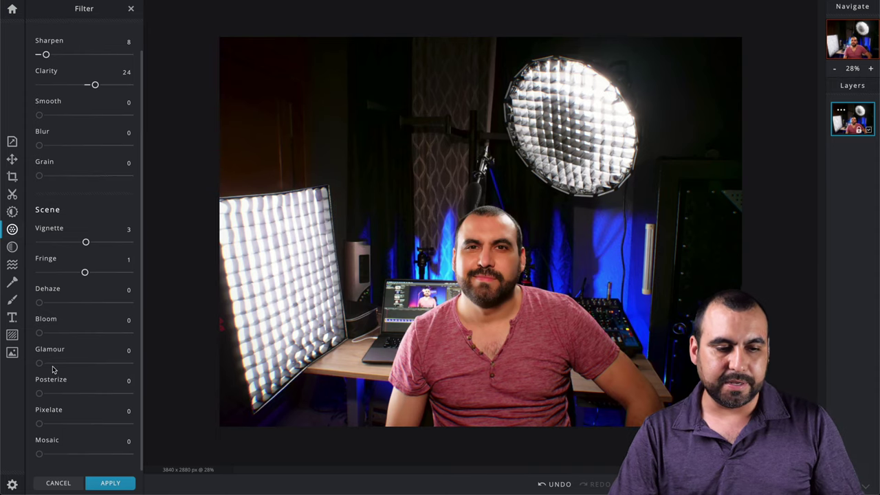
mouse_move(40, 454)
mouse_down()
mouse_move(66, 456)
mouse_move(39, 455)
mouse_up()
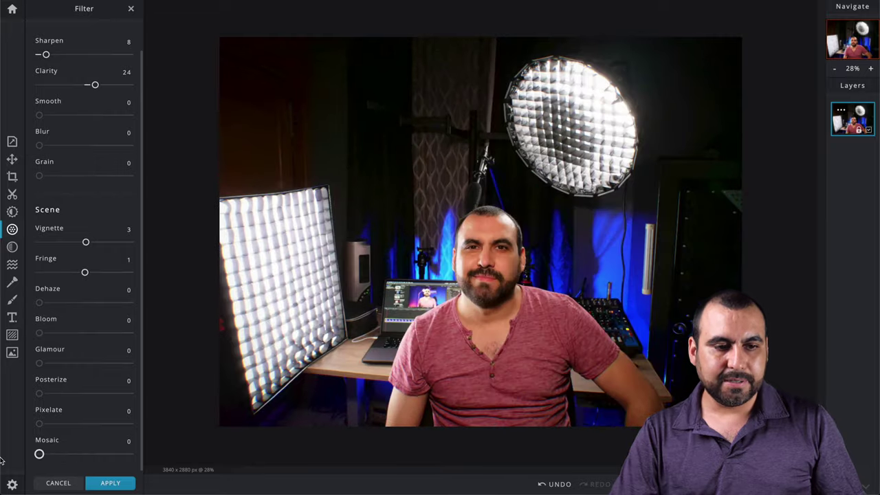
click(12, 249)
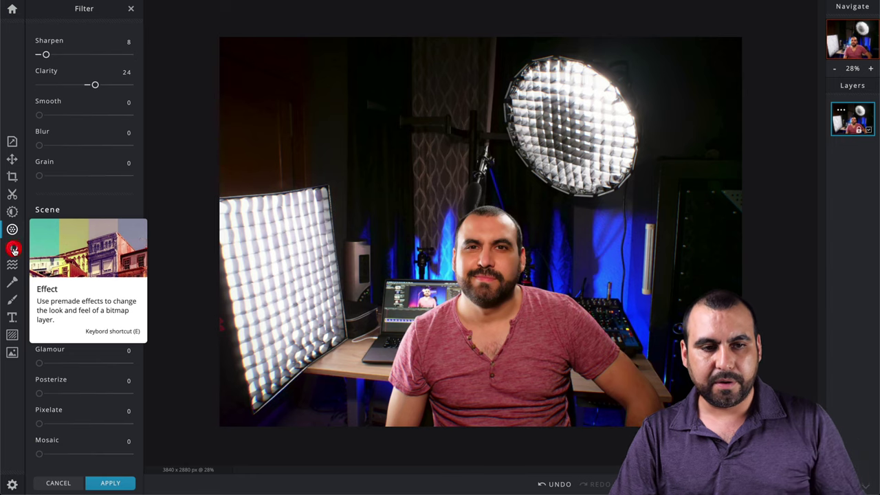
Preview the Tonola, Reddish, Fellowing and Grassland colour effects plus one more preset
click(102, 127)
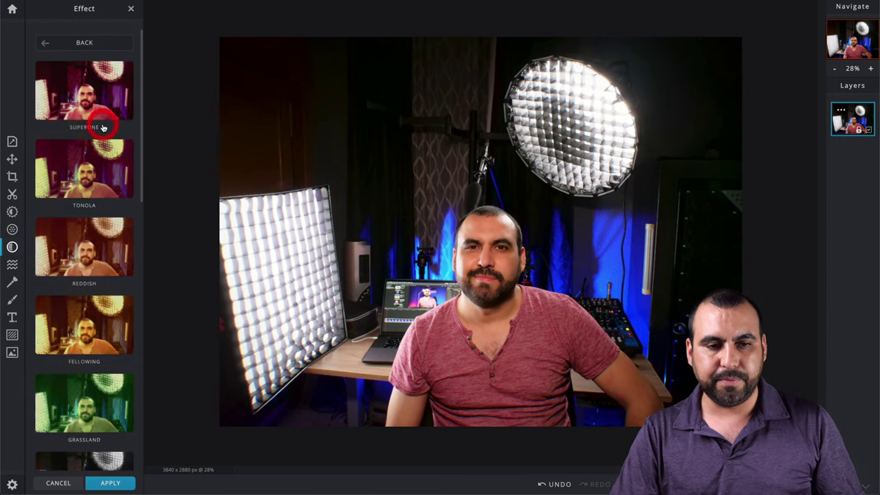
click(84, 165)
click(74, 296)
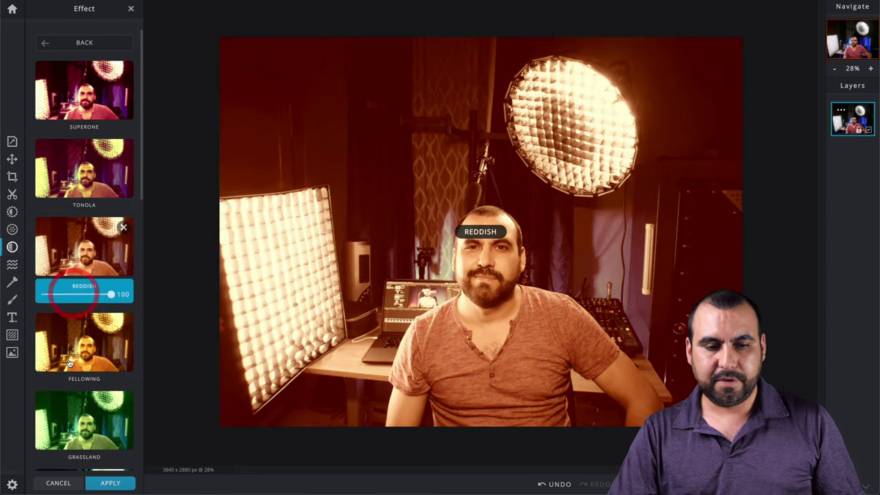
click(77, 355)
click(74, 416)
scroll(74, 440, down, 4)
Undo the effect previews to restore the original colours and switch to Liquify
key(ctrl+z)
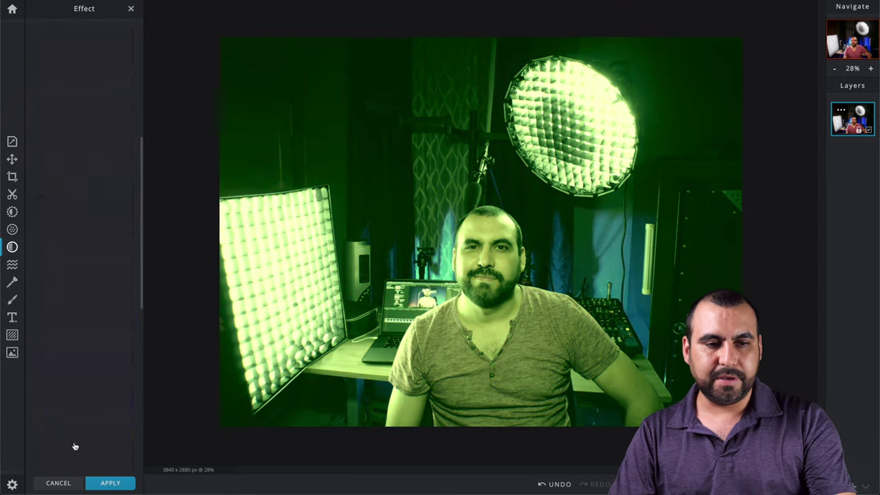
key(ctrl+z)
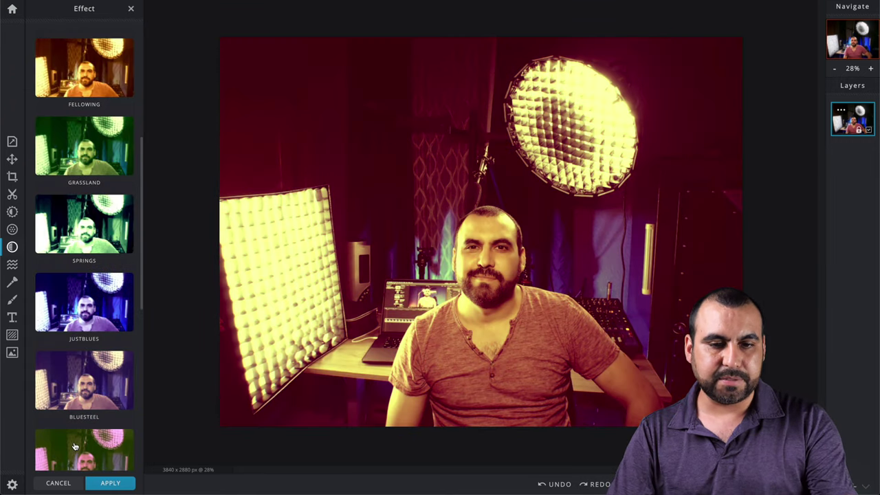
key(ctrl+z)
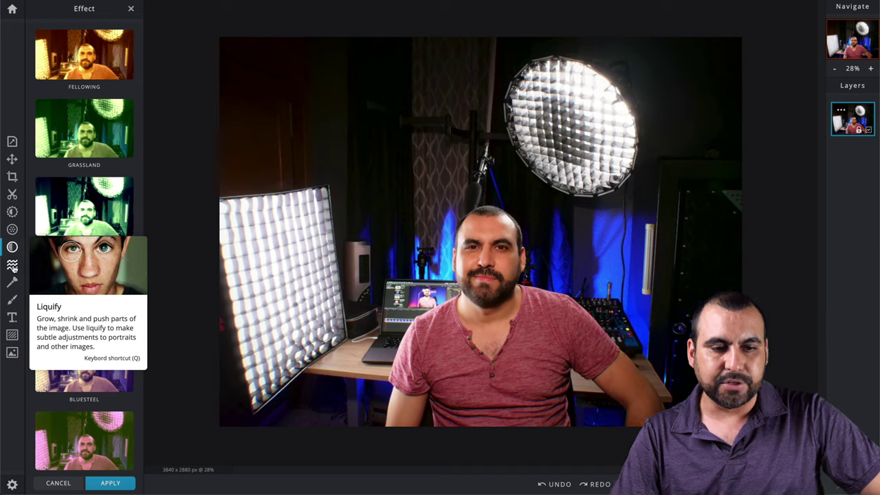
click(13, 267)
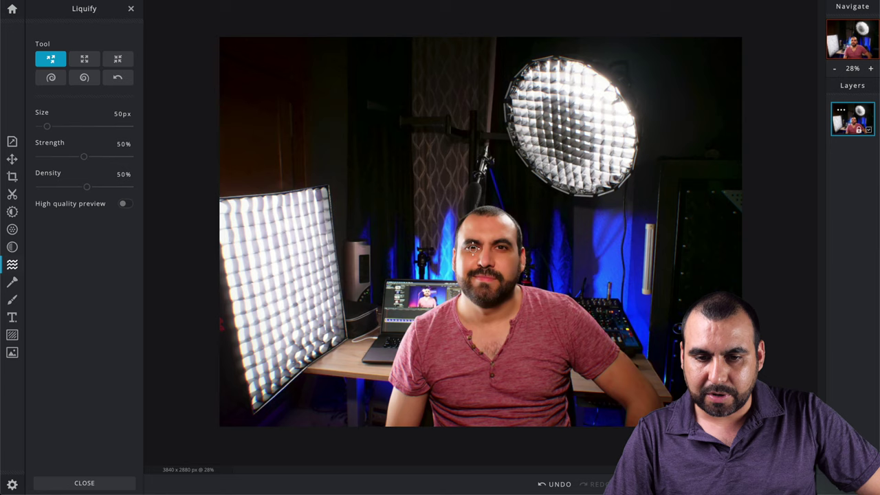
Try warping the left eye and eyebrow upward, then undo the warp
scroll(493, 271, up, 5)
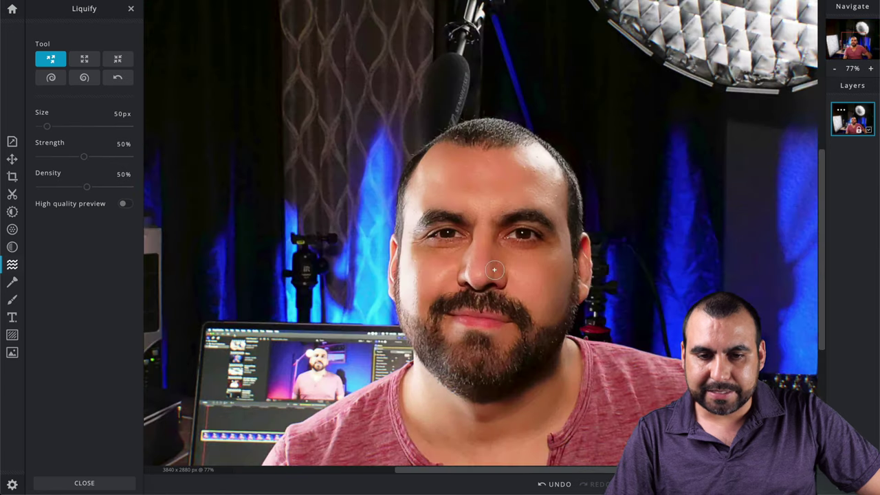
scroll(494, 270, up, 6)
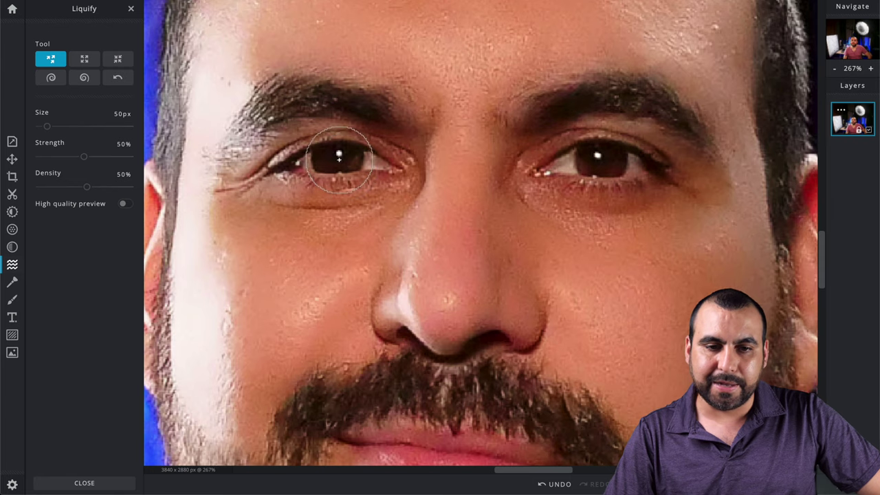
drag(338, 152, 326, 53)
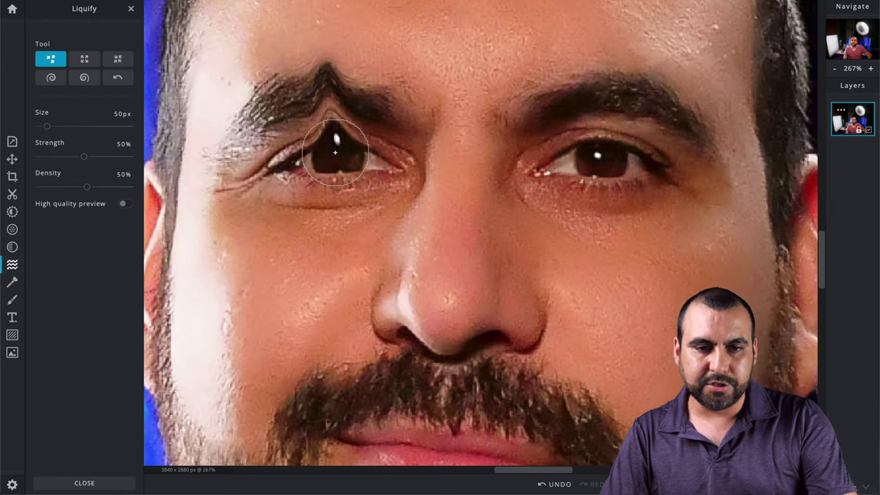
key(ctrl+z)
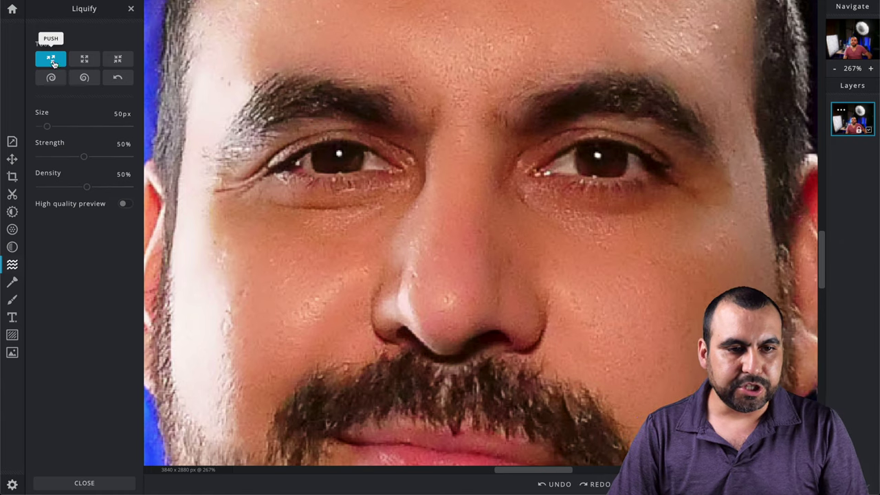
Switch Liquify to enlarge, bloat the left eye several times, then undo the enlargements
click(85, 59)
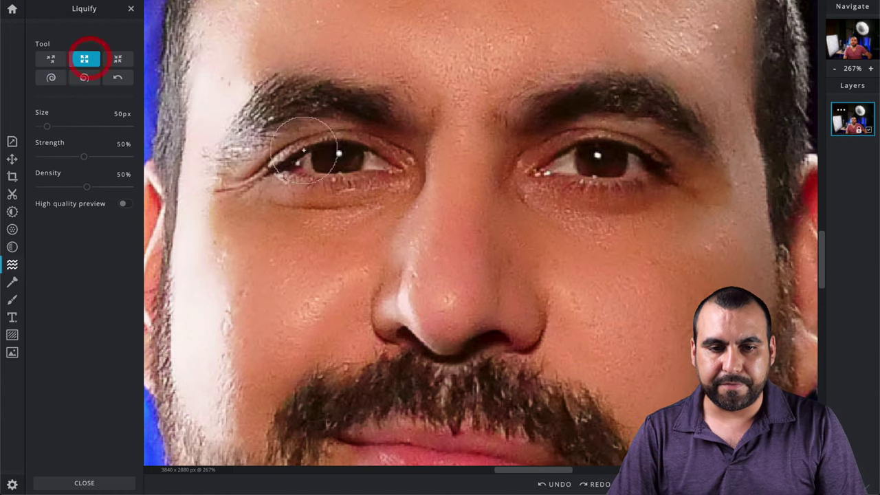
click(335, 157)
click(337, 158)
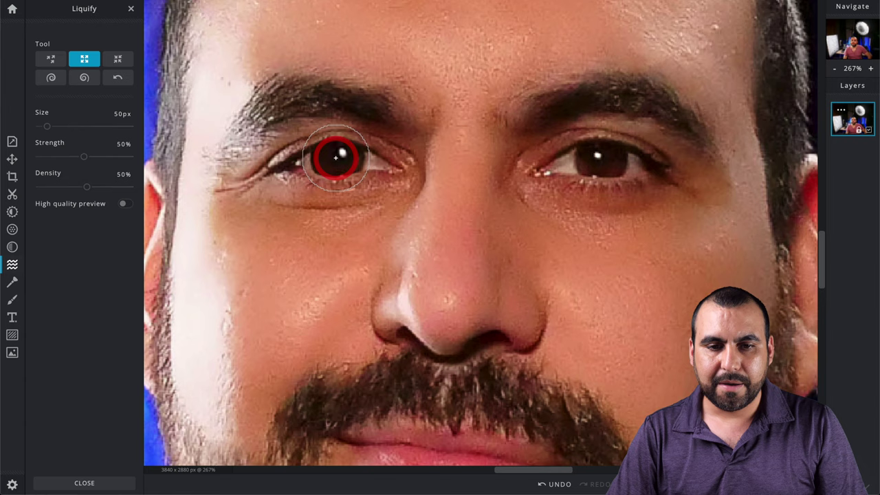
click(339, 158)
click(340, 159)
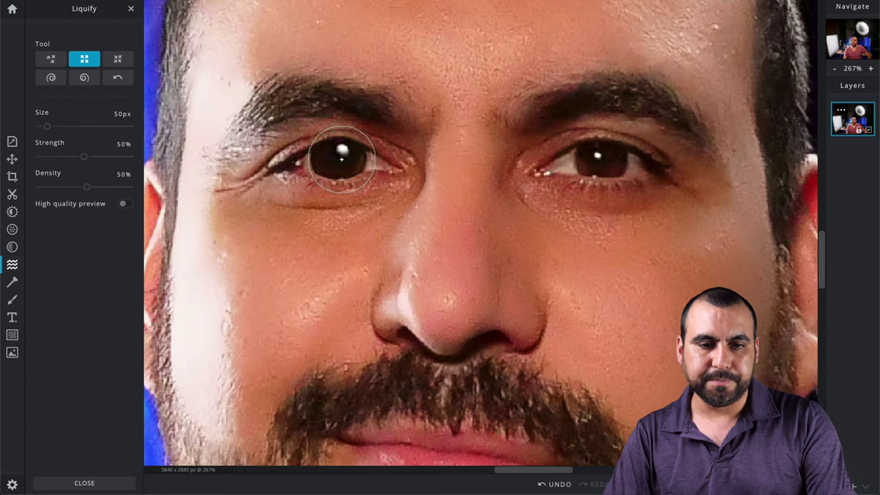
key(ctrl+z)
key(ctrl+z)
key(ctrl+z)
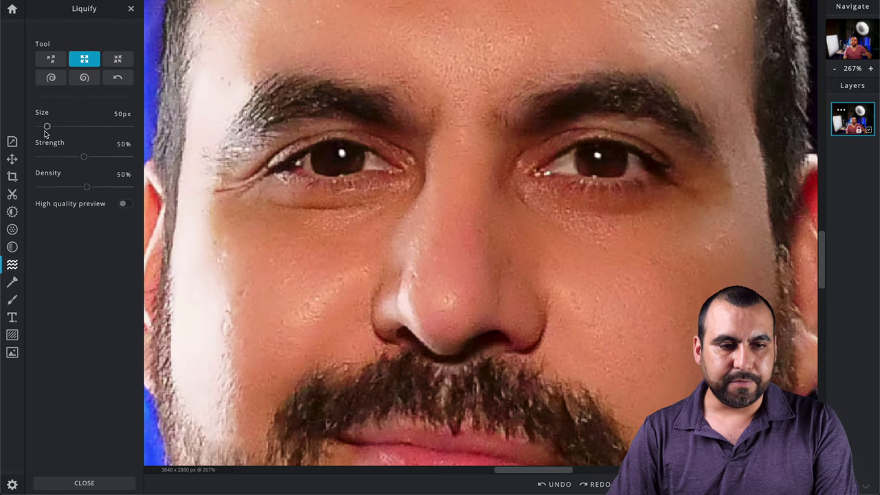
Try a 154px brush on the left eye, undo it, and set the brush size to 102px
drag(47, 128, 66, 127)
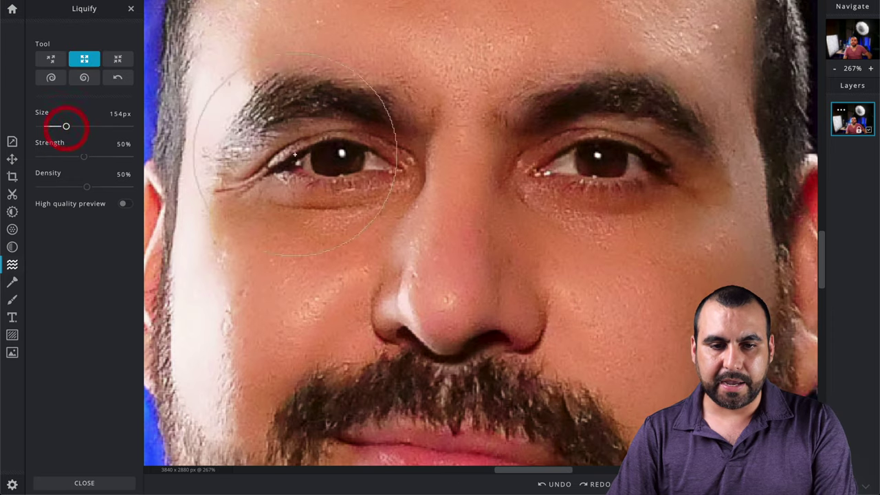
click(331, 168)
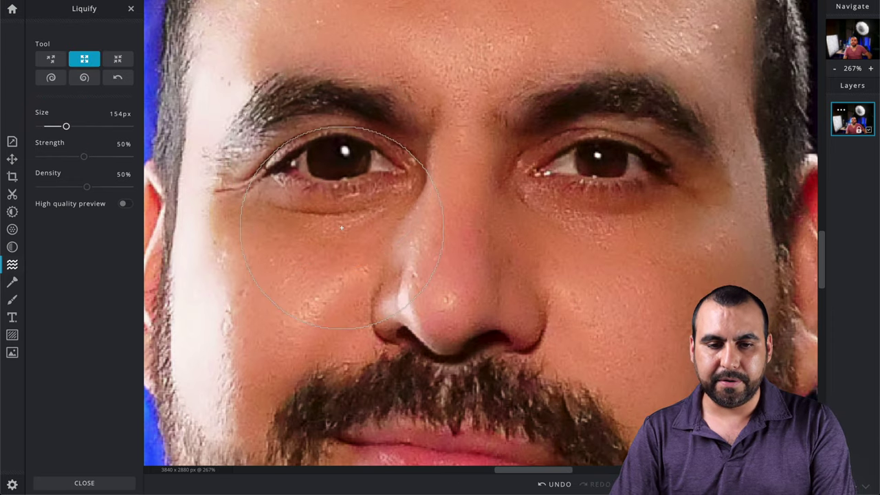
scroll(337, 206, down, 5)
scroll(341, 227, down, 3)
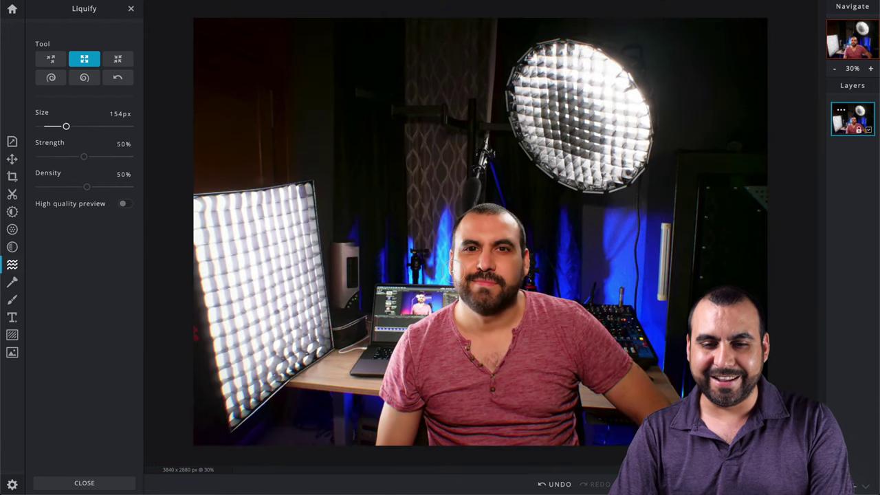
key(ctrl+z)
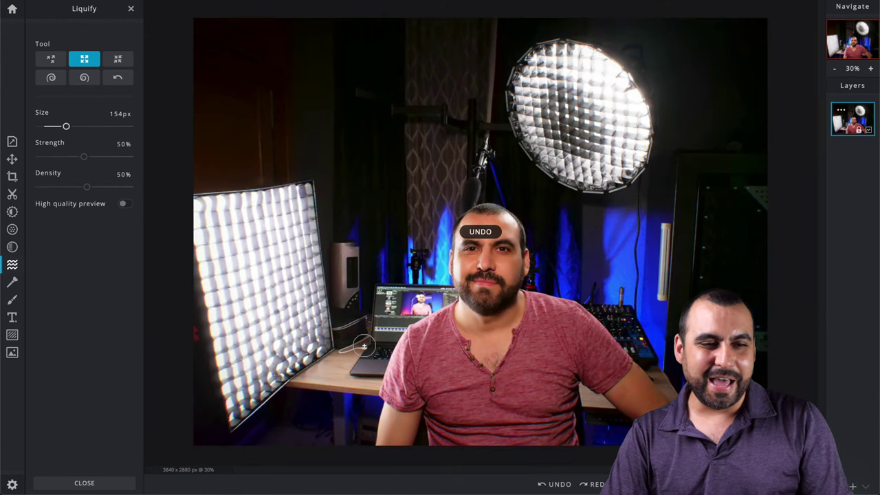
drag(61, 130, 50, 130)
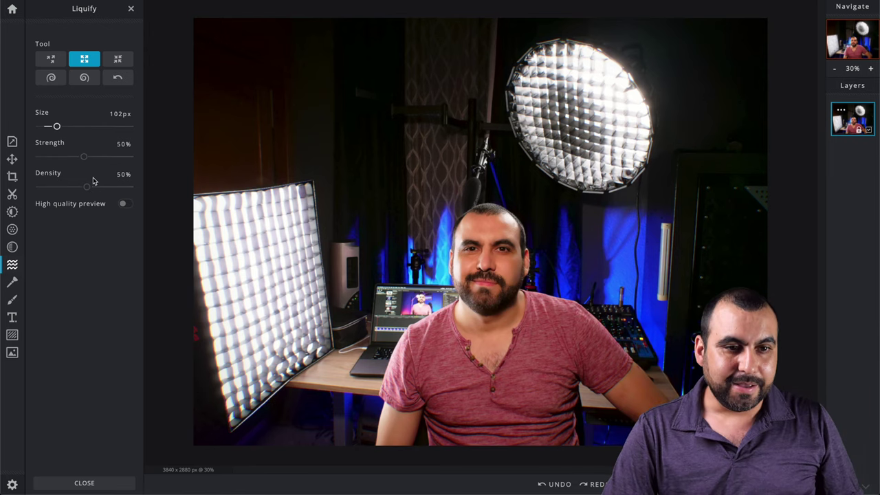
Set Liquify to Push at 202px, push the arm beside the torso, then undo the warping
click(50, 62)
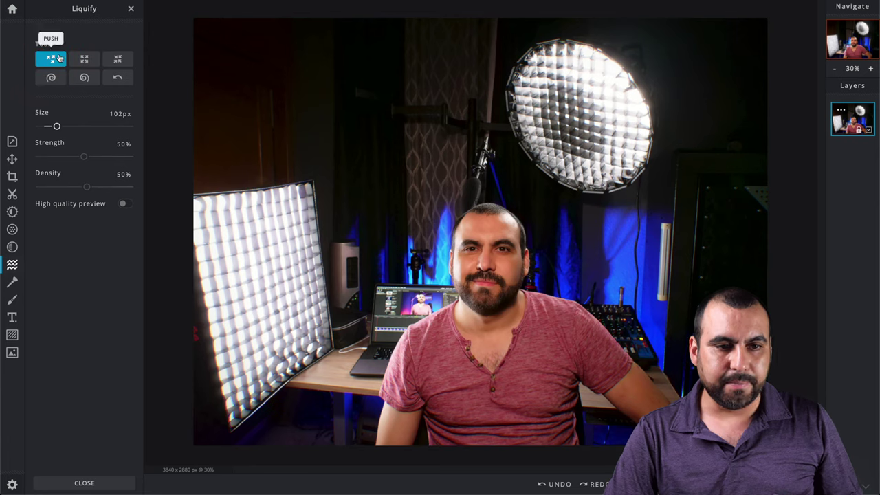
click(75, 127)
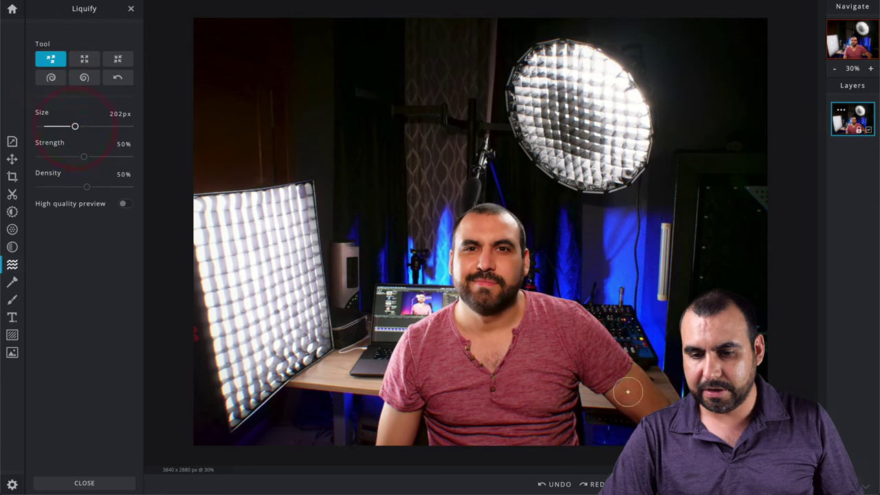
mouse_move(613, 405)
mouse_down()
mouse_move(605, 393)
mouse_move(632, 412)
mouse_up()
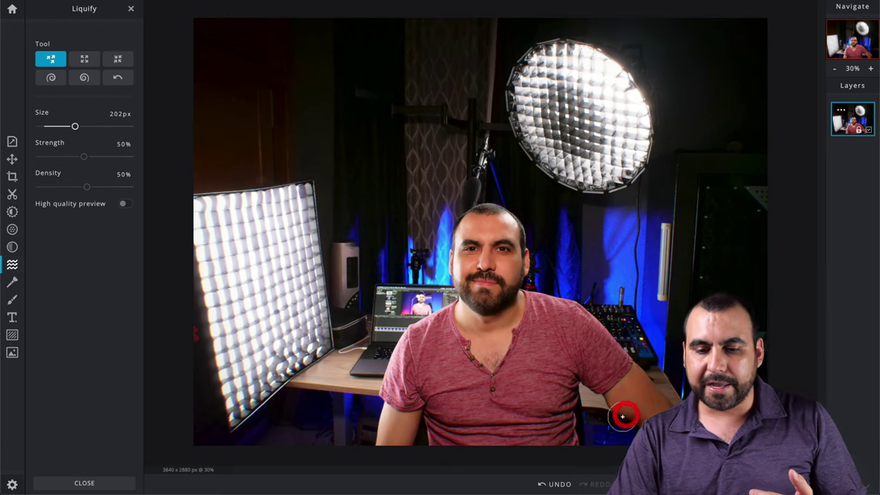
scroll(619, 420, up, 4)
scroll(619, 420, down, 2)
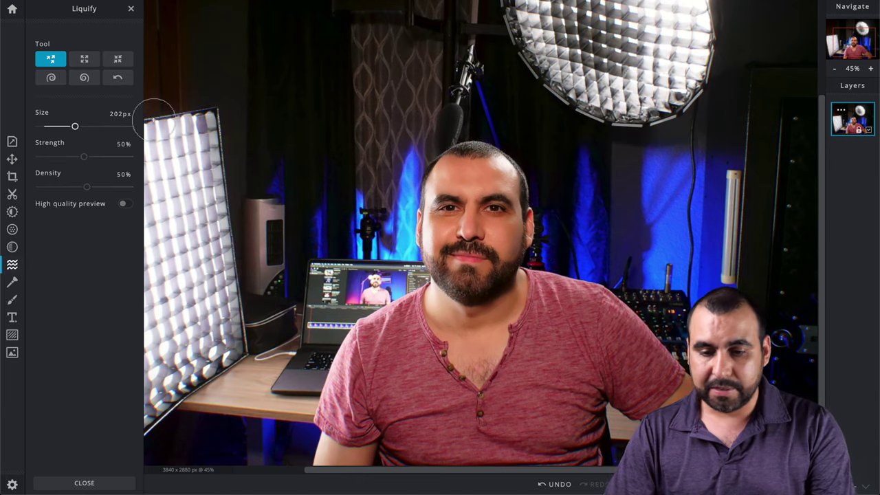
key(ctrl+z)
key(ctrl+z)
key(ctrl+z)
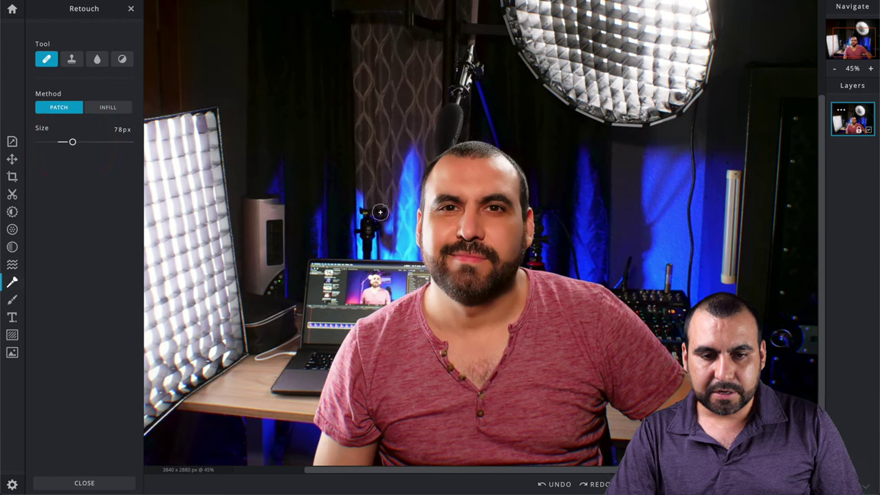
Patch out a spot near the camera stand and several forehead blemishes with the 78px Patch brush
mouse_move(342, 210)
mouse_down()
mouse_move(353, 201)
mouse_move(368, 226)
mouse_up()
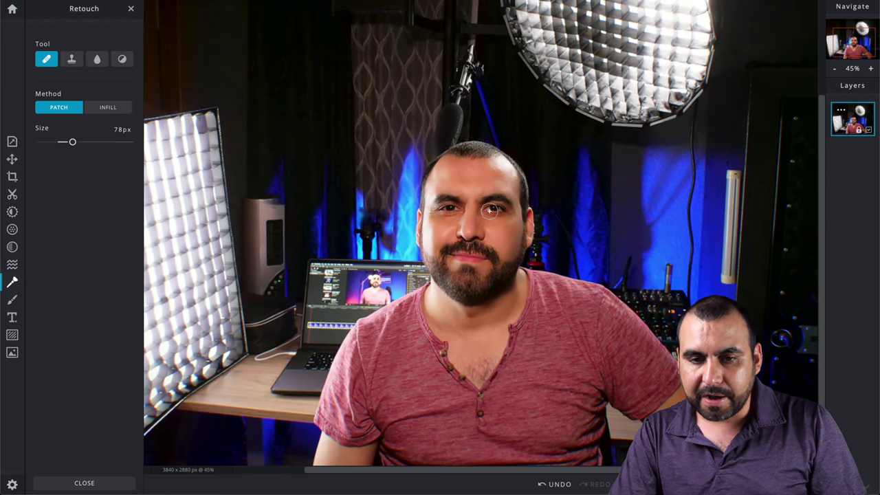
scroll(490, 210, up, 5)
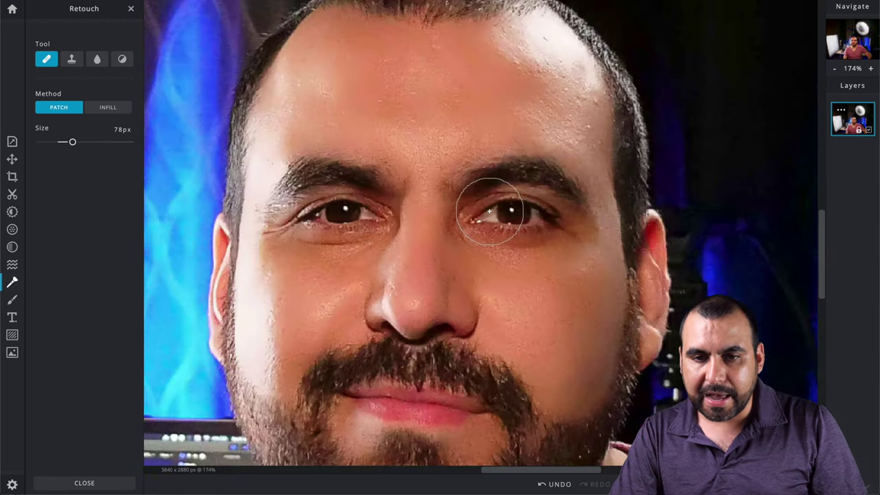
click(434, 66)
drag(392, 94, 416, 92)
click(371, 104)
drag(326, 97, 459, 82)
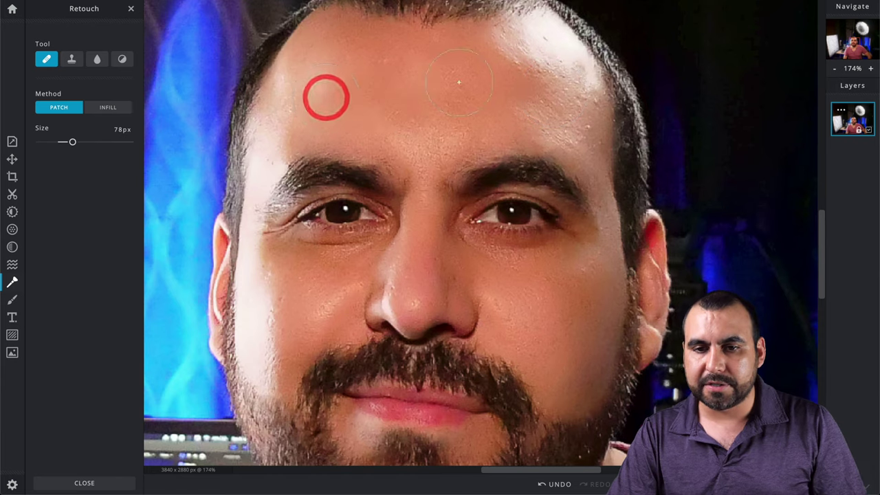
click(544, 73)
click(511, 78)
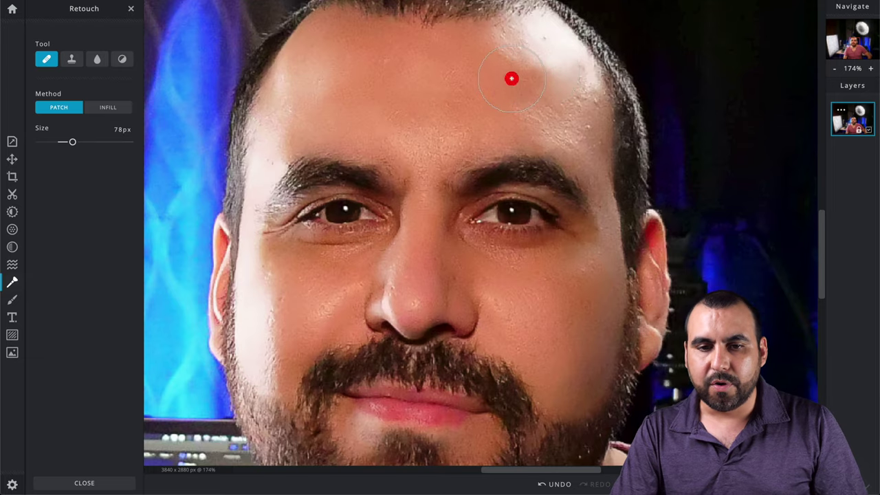
scroll(440, 216, down, 10)
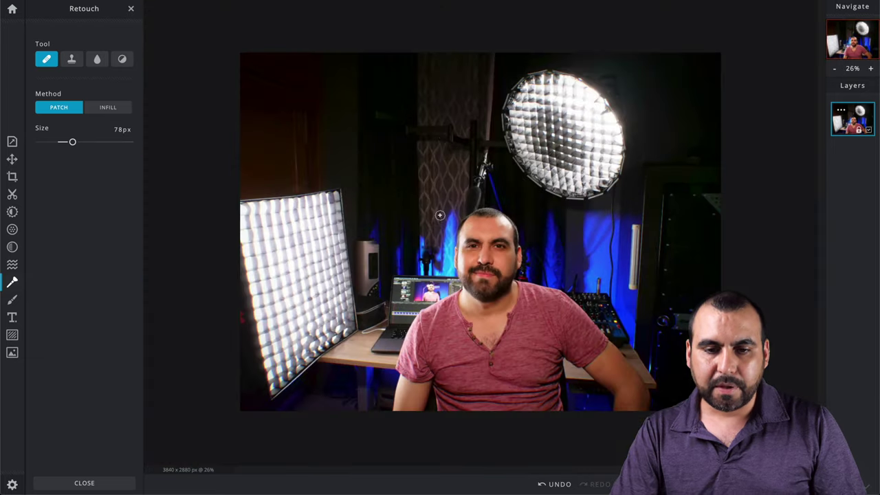
scroll(440, 215, up, 5)
scroll(442, 213, down, 9)
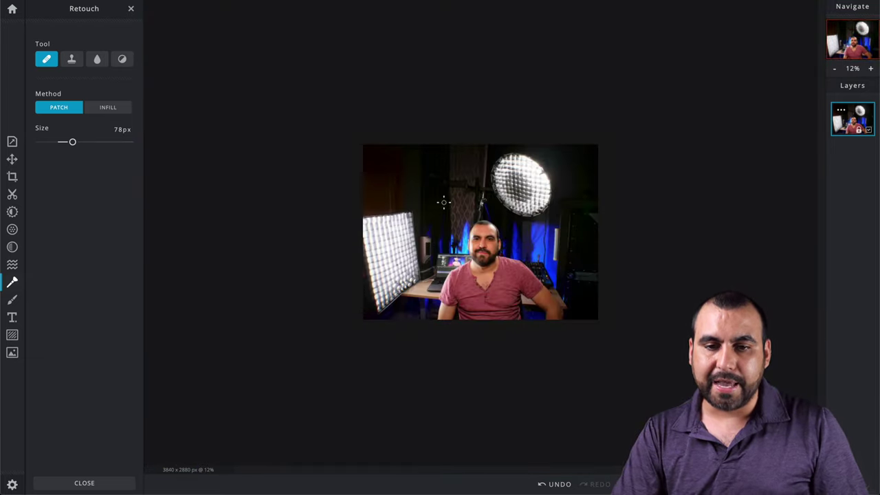
scroll(444, 201, up, 6)
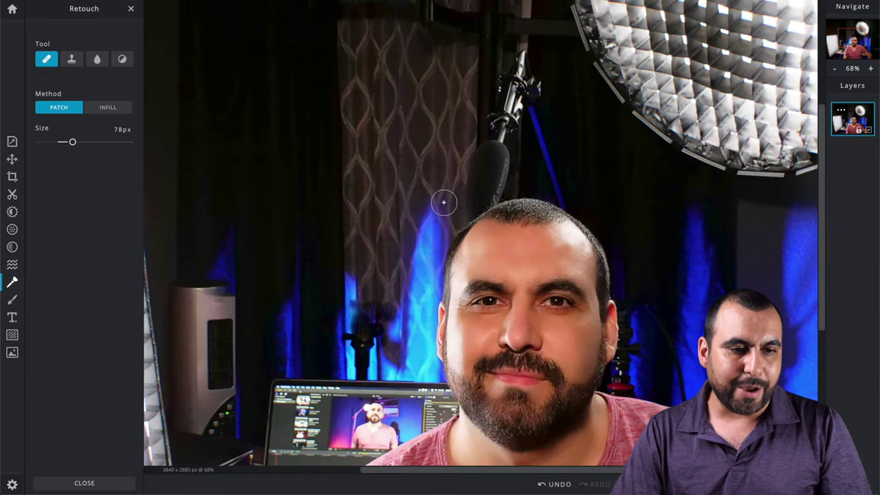
Draw a white freehand test loop on the photo, then undo it
click(11, 300)
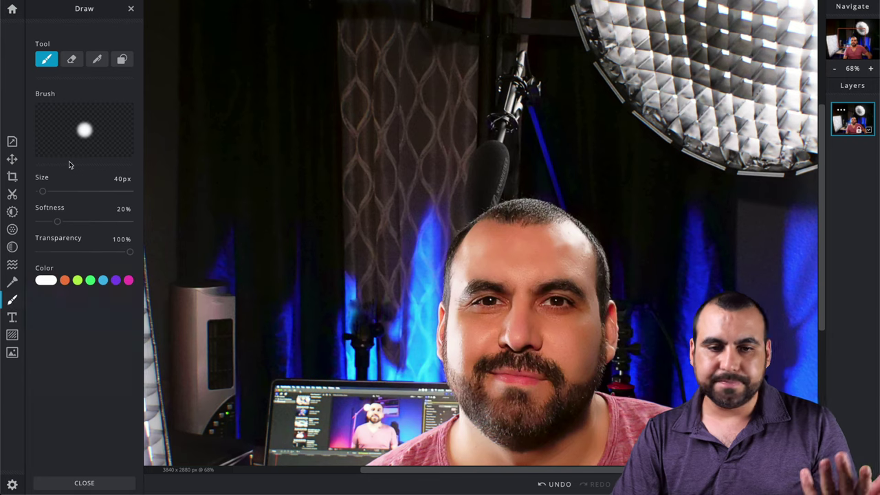
mouse_move(395, 86)
mouse_down()
mouse_move(345, 210)
mouse_move(424, 109)
mouse_move(251, 204)
mouse_up()
key(ctrl+z)
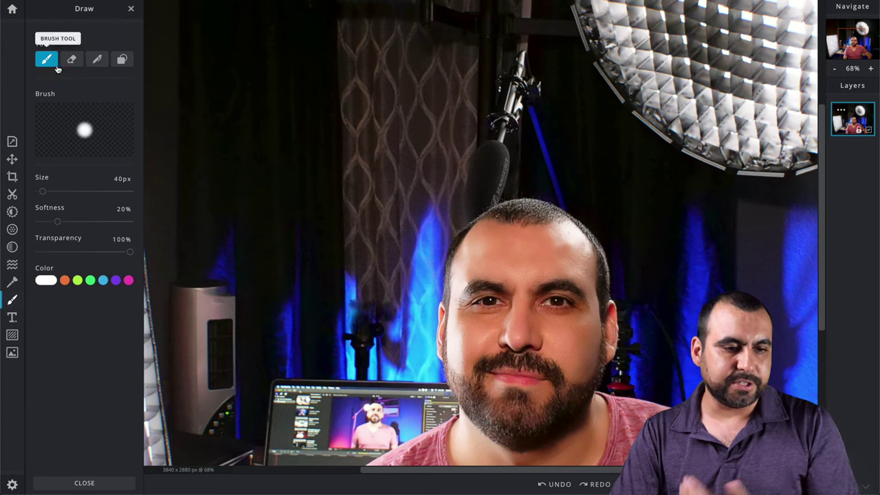
Add the caption 'To live will be an awfully big adventure' near the top, keeping the Arial font
click(11, 317)
click(100, 58)
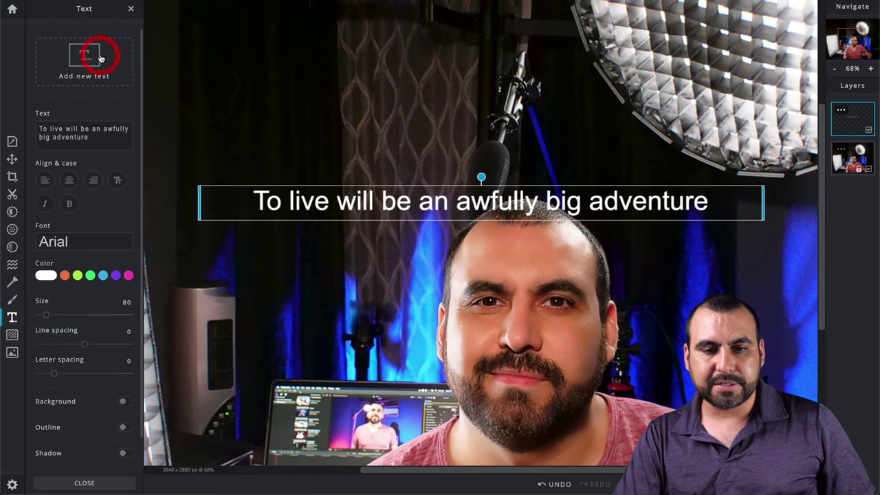
drag(368, 200, 359, 102)
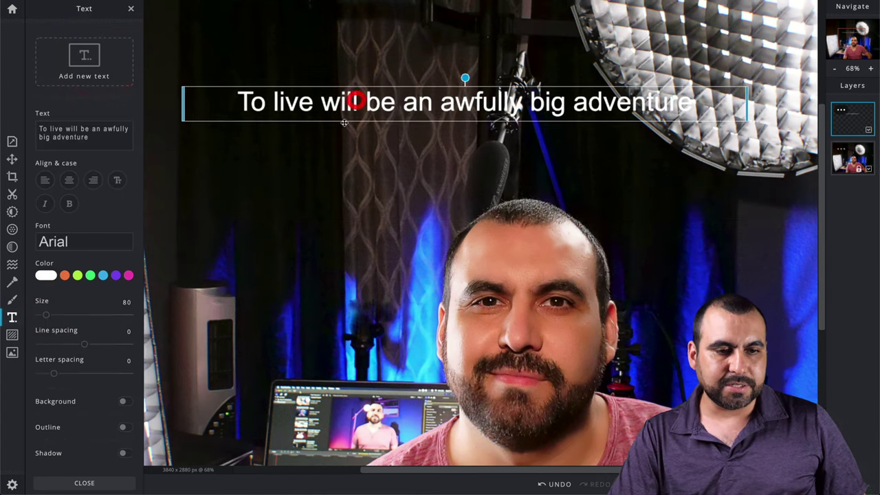
click(63, 246)
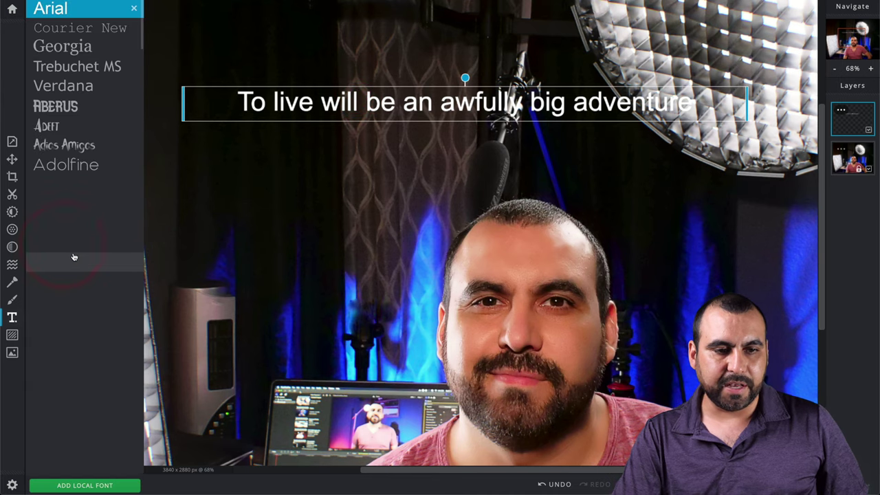
scroll(68, 253, down, 5)
scroll(75, 256, down, 3)
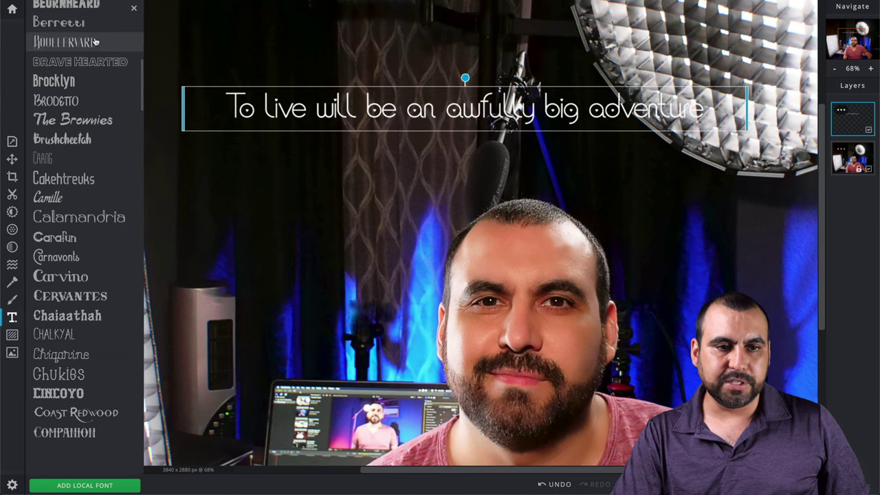
click(133, 8)
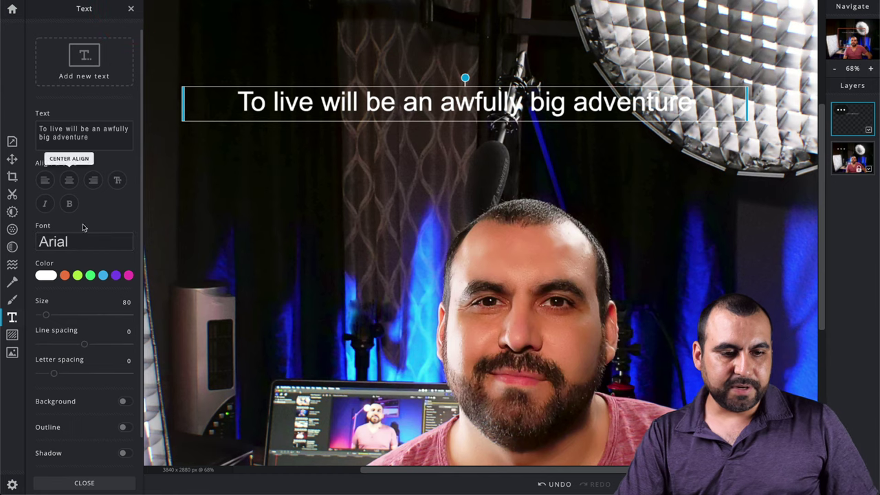
scroll(97, 278, down, 1)
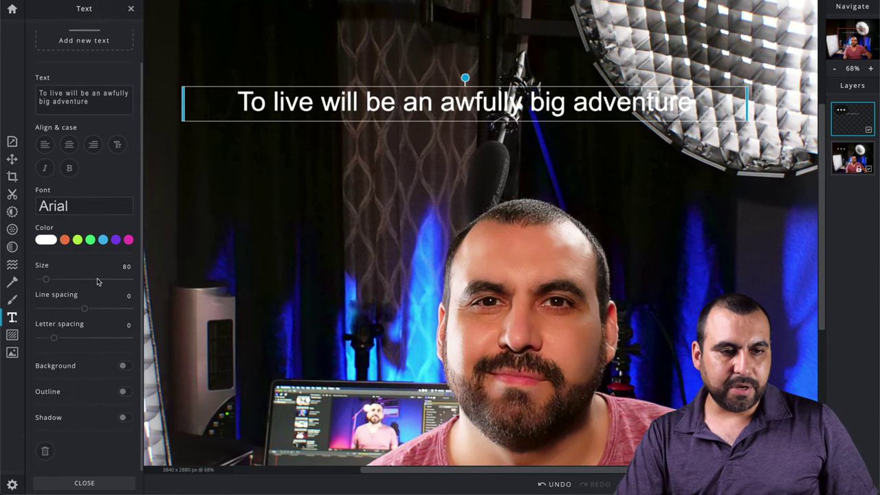
Add the yellow-orange ball sticker from the Abstract category and shift it slightly left
click(11, 336)
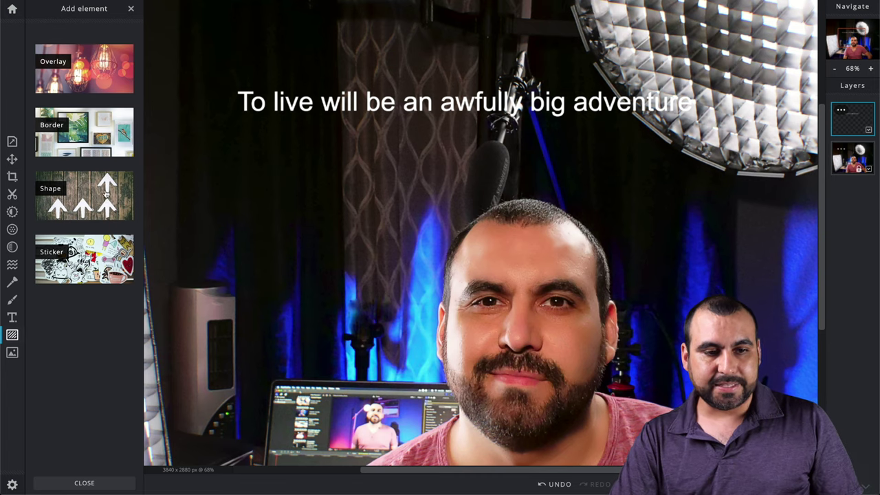
click(88, 271)
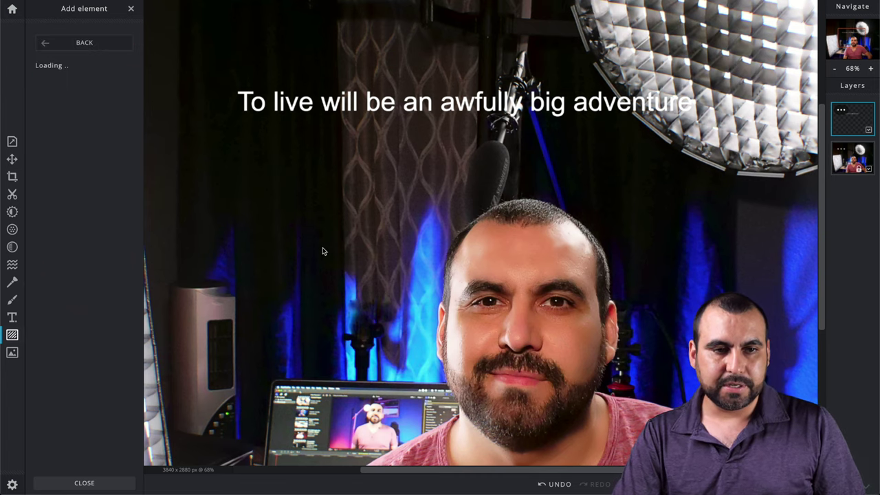
scroll(322, 252, down, 5)
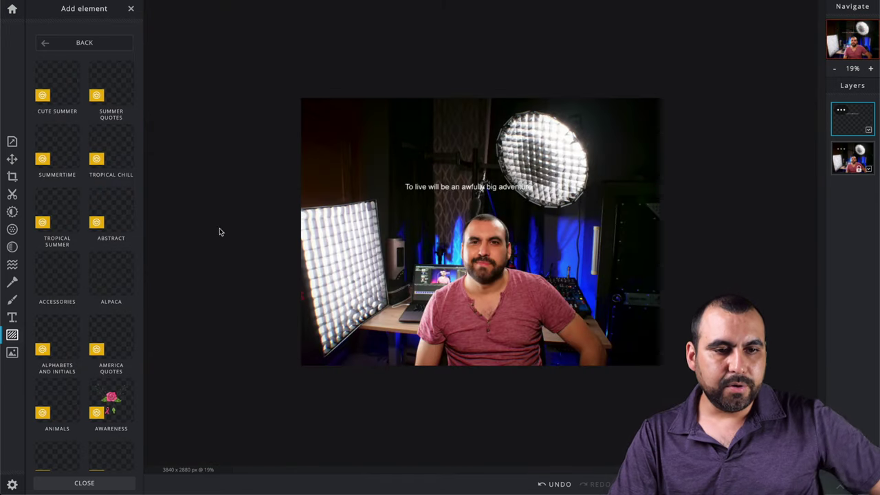
click(112, 210)
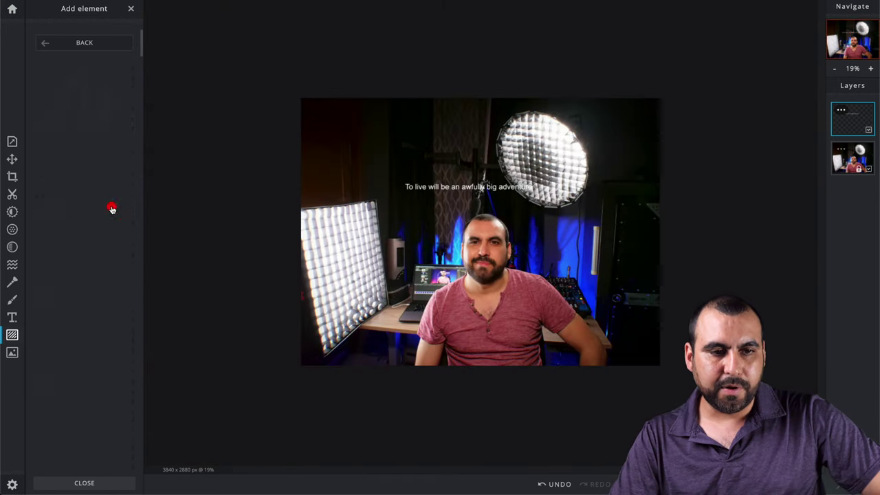
click(88, 104)
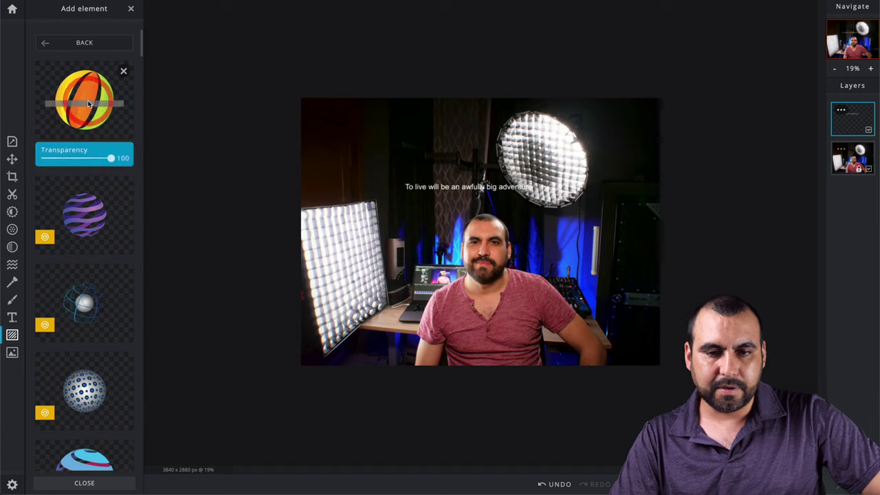
drag(477, 187, 446, 187)
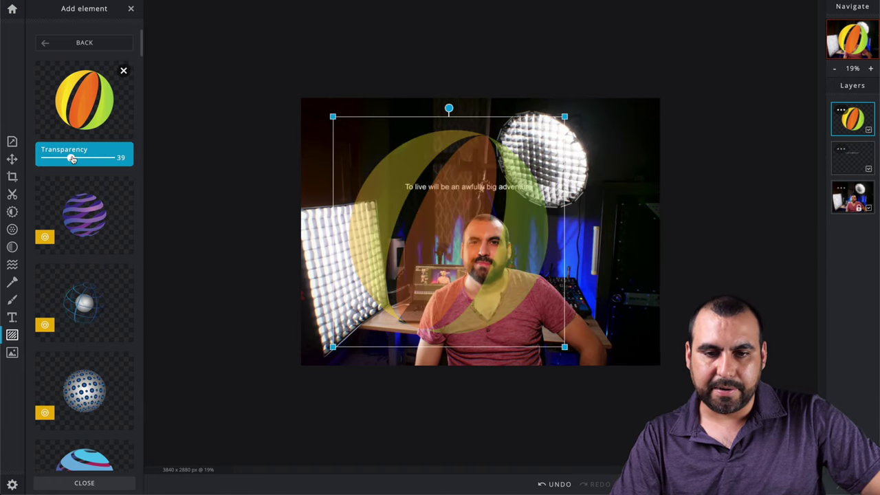
Shrink the ball into the upper-left area, set its transparency to 90, and undo an extra ball
mouse_move(72, 158)
mouse_down()
mouse_move(88, 158)
mouse_move(71, 158)
mouse_up()
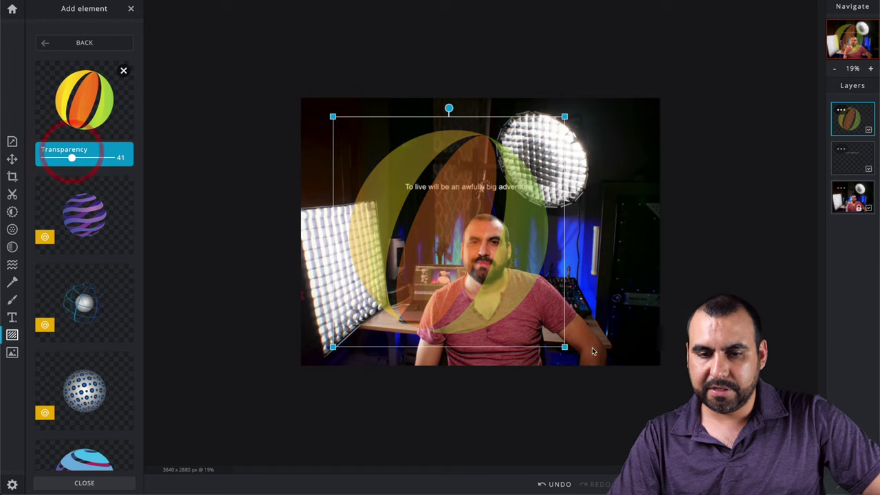
click(467, 284)
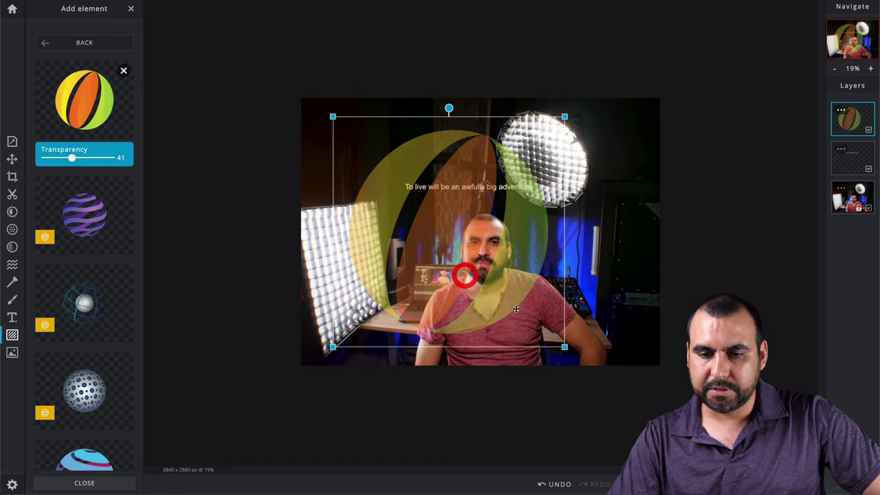
drag(564, 346, 418, 202)
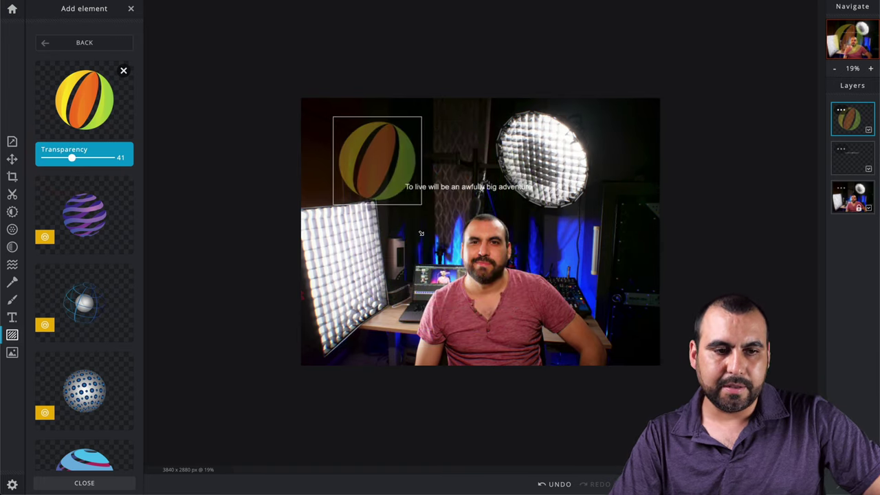
drag(71, 158, 105, 158)
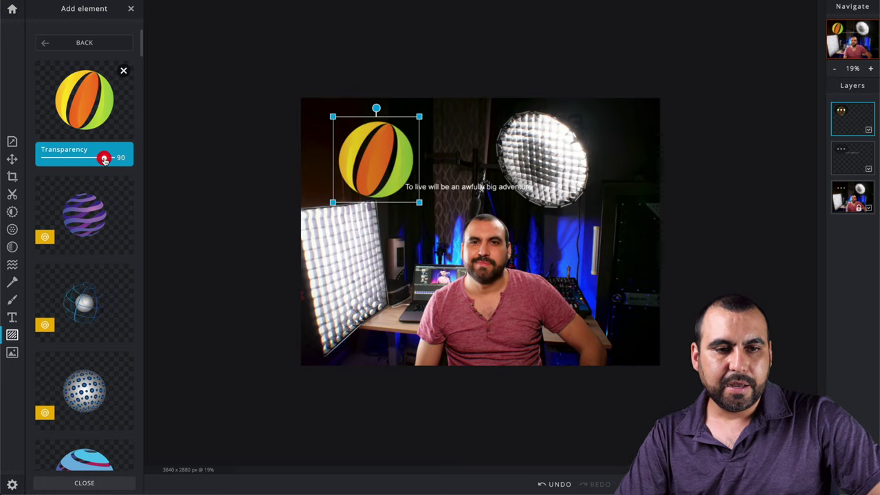
click(90, 101)
click(416, 291)
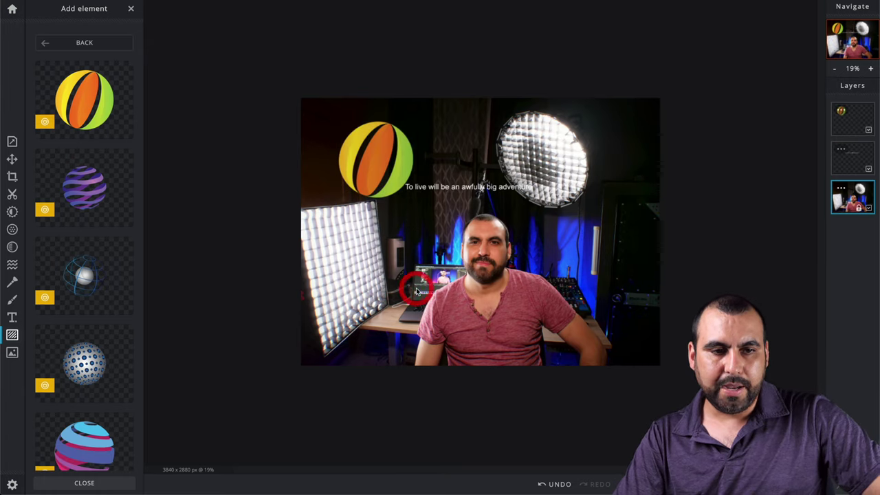
click(88, 101)
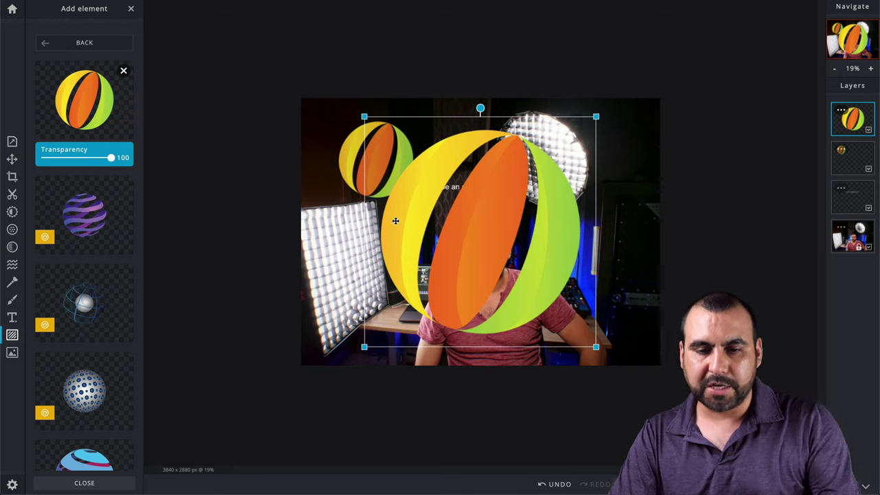
key(ctrl+z)
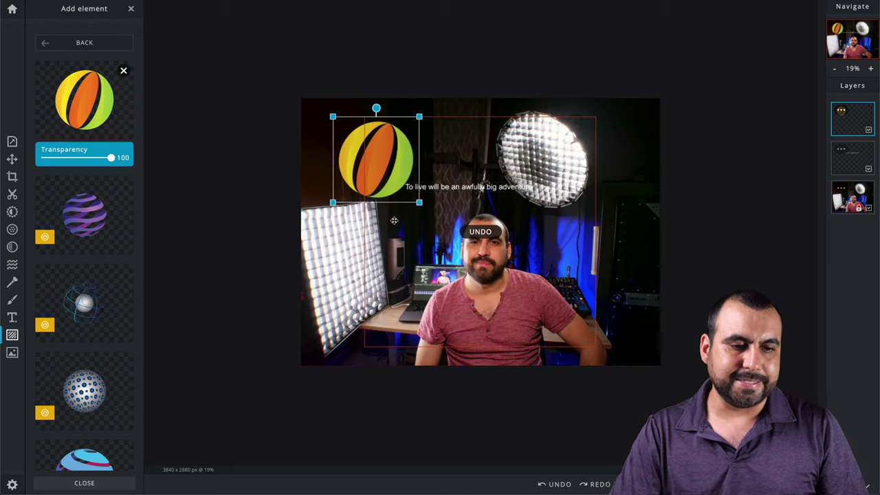
Add the first Blue and Gold sparkle overlay over the whole photo at transparency 49, then switch to Add image
click(12, 336)
click(11, 336)
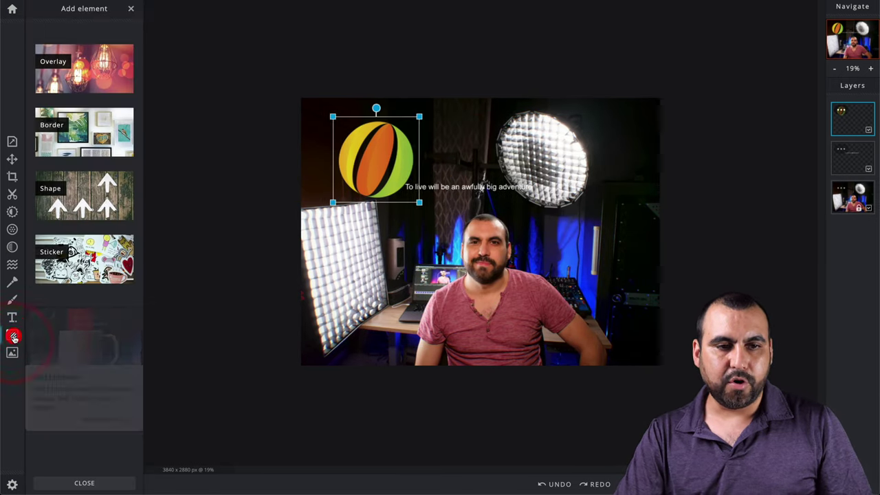
click(115, 72)
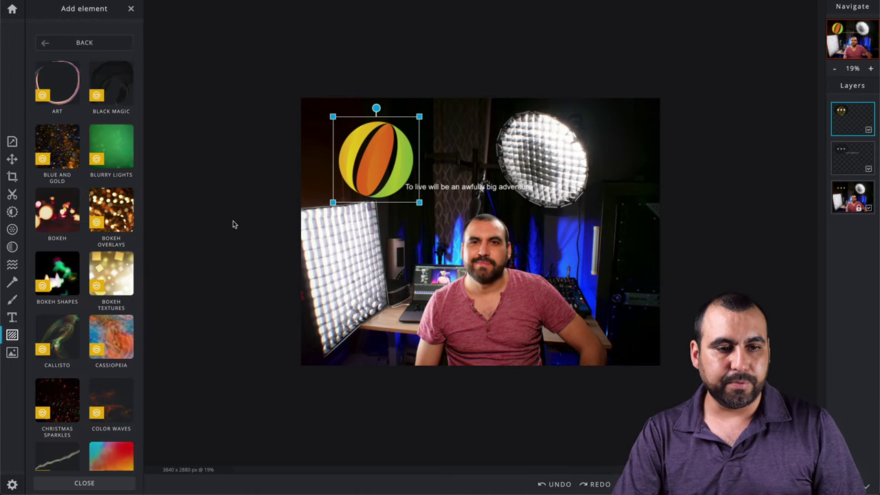
click(59, 148)
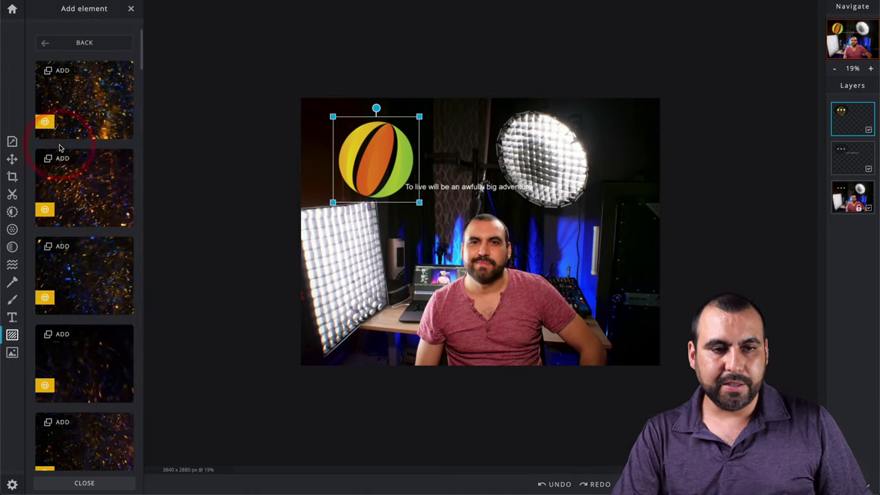
click(89, 103)
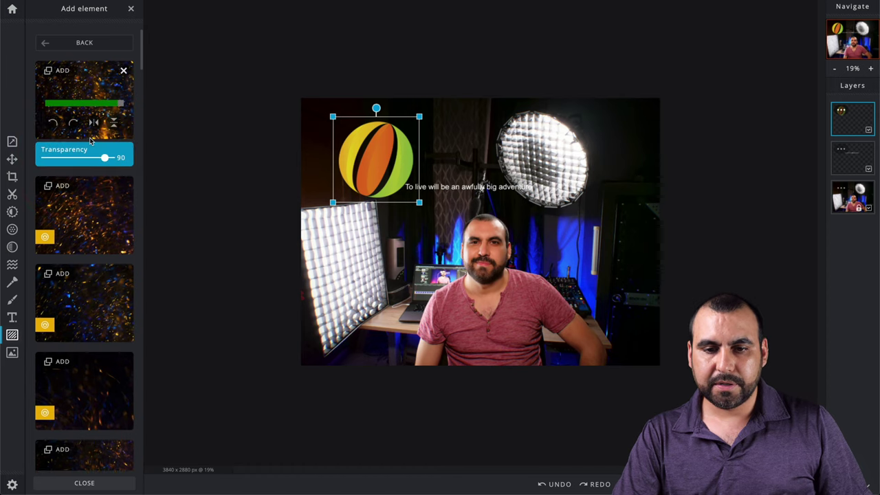
drag(108, 160, 78, 162)
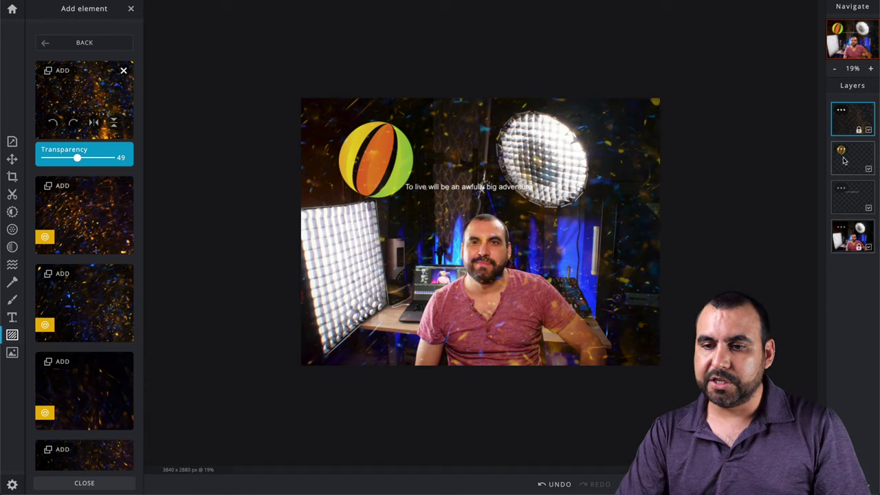
click(844, 115)
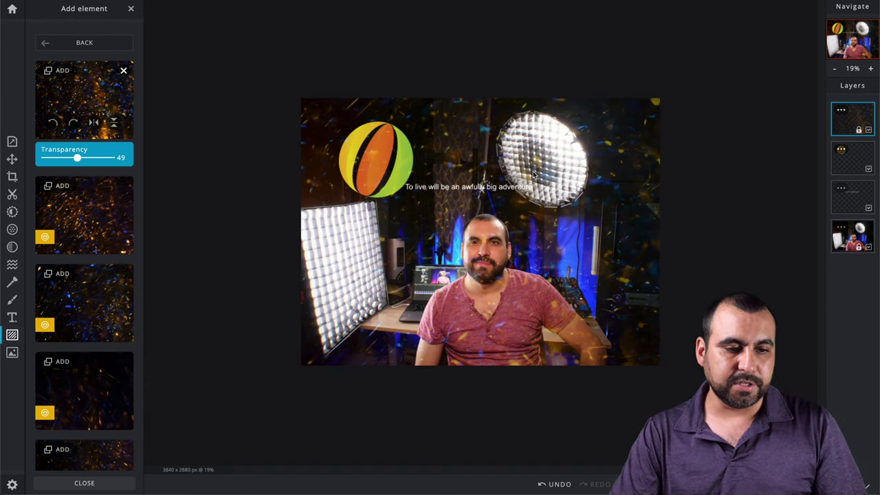
click(12, 352)
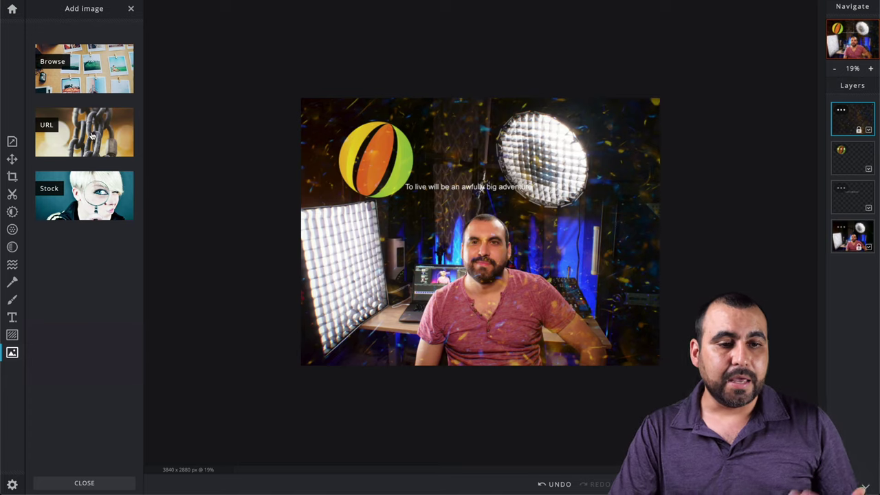
click(72, 77)
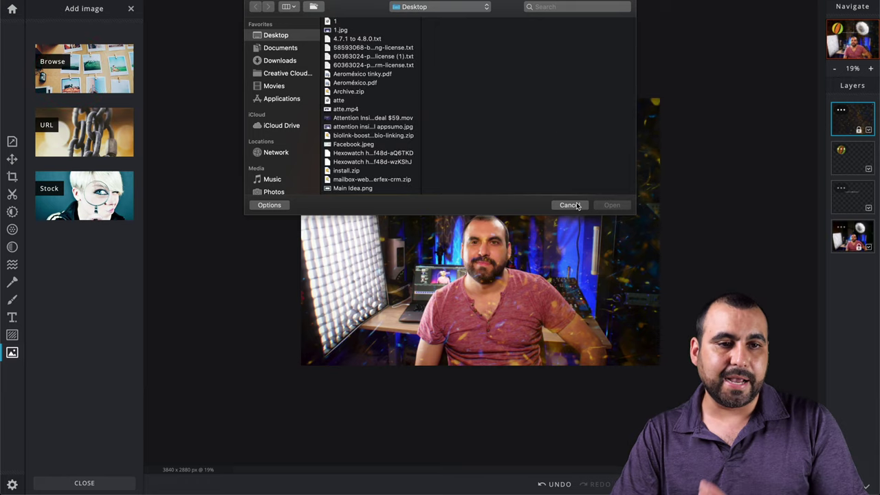
click(576, 205)
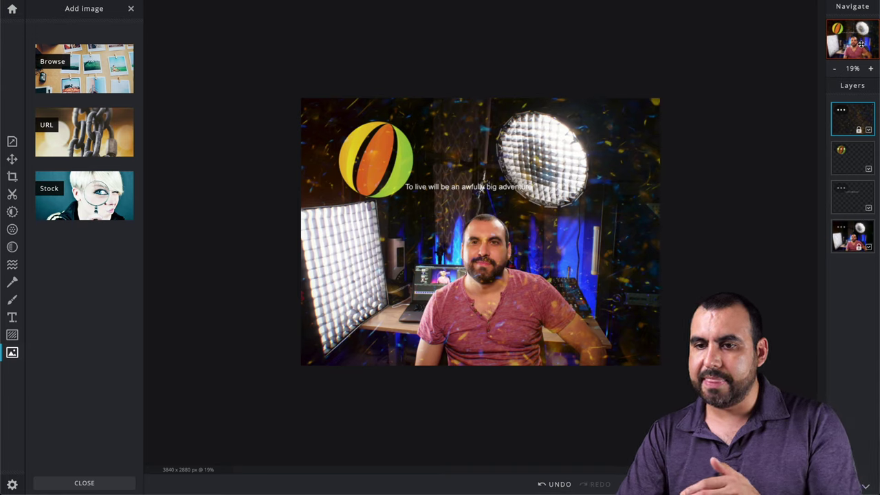
scroll(850, 39, up, 5)
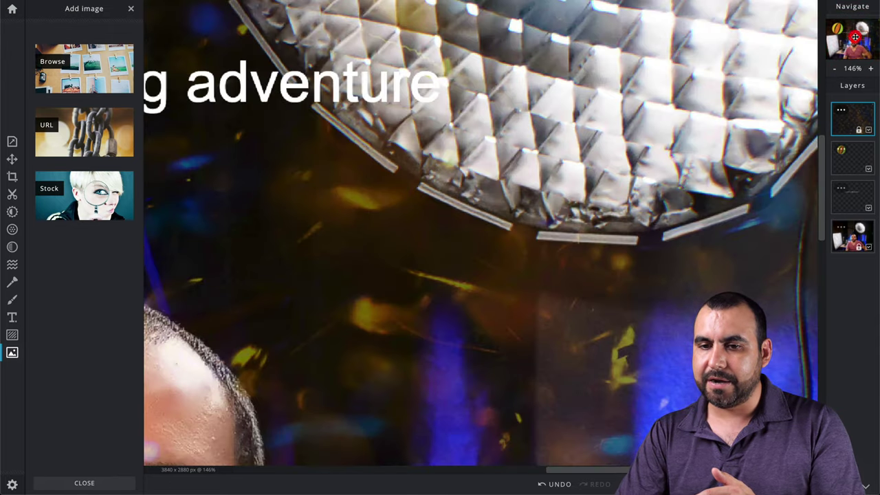
drag(847, 45, 852, 50)
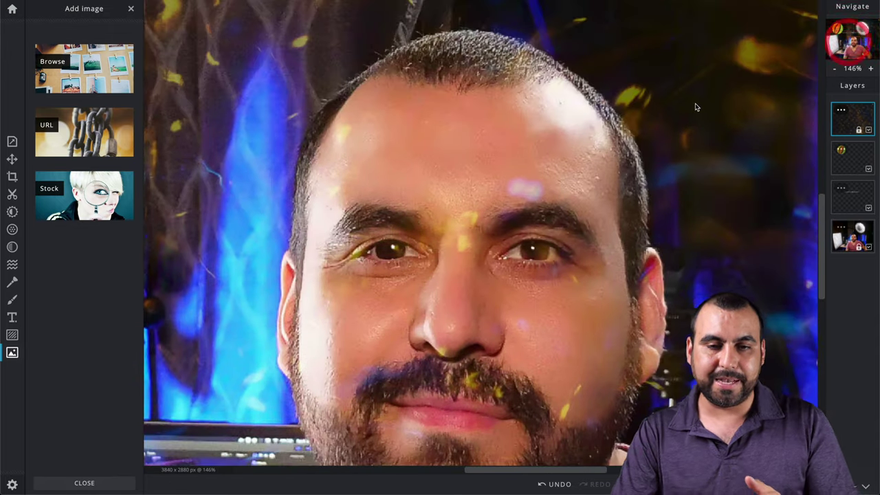
scroll(696, 108, down, 5)
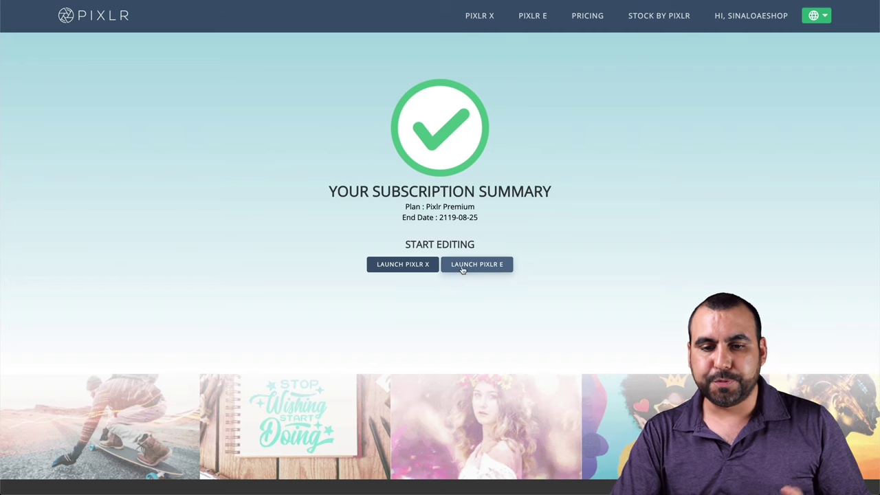
Launch Pixlr E in a new tab and bring up its Create New presets at Full HD 1920 × 1080
right_click(475, 267)
click(489, 268)
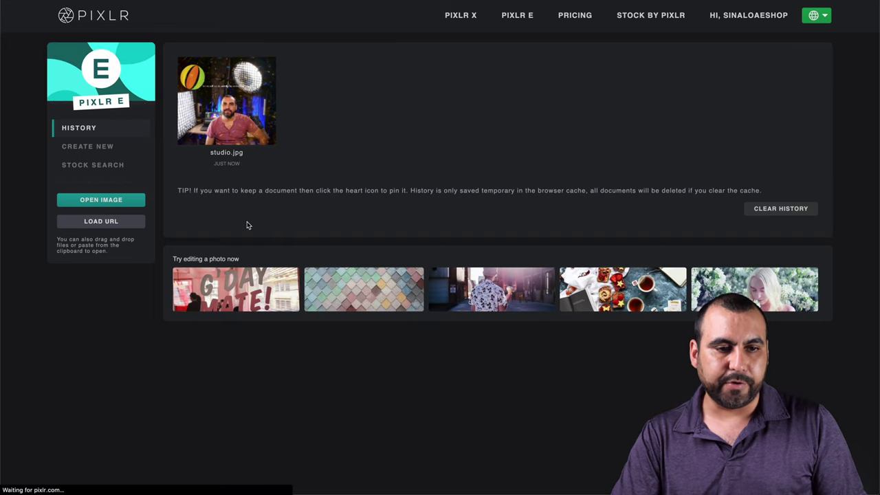
click(90, 147)
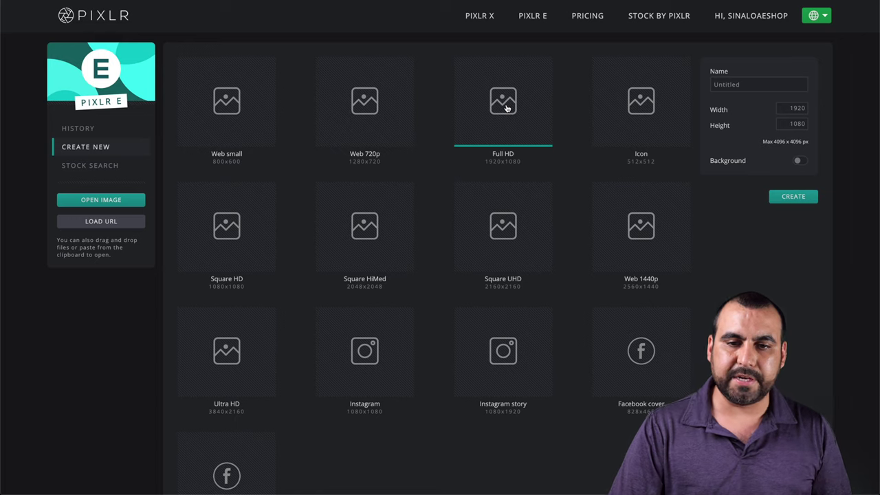
Create the blank 1920 × 1080 canvas
click(800, 198)
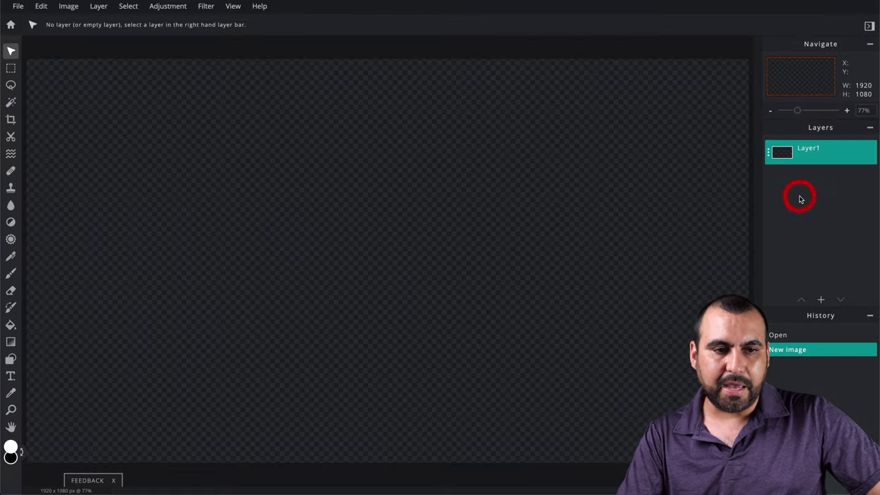
scroll(346, 229, down, 5)
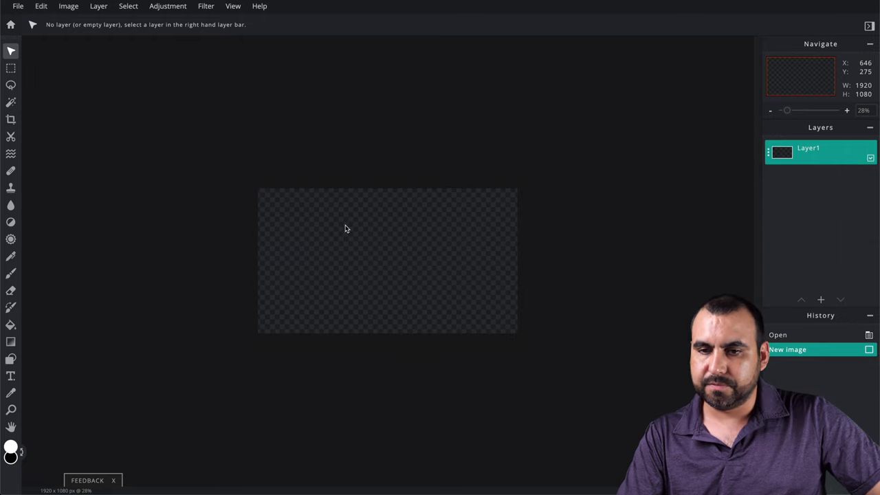
scroll(346, 229, up, 5)
scroll(345, 229, down, 6)
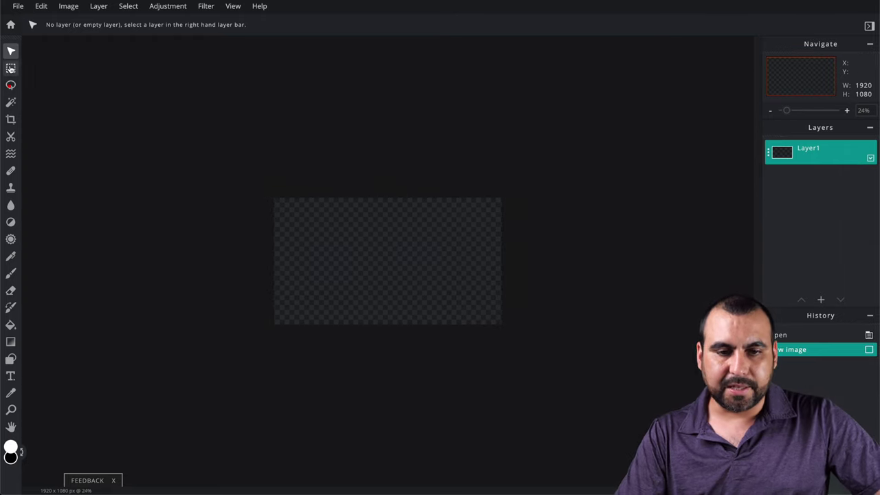
Draw a rectangular selection near the canvas centre, then switch to the Lasso tool
click(11, 68)
drag(330, 211, 391, 262)
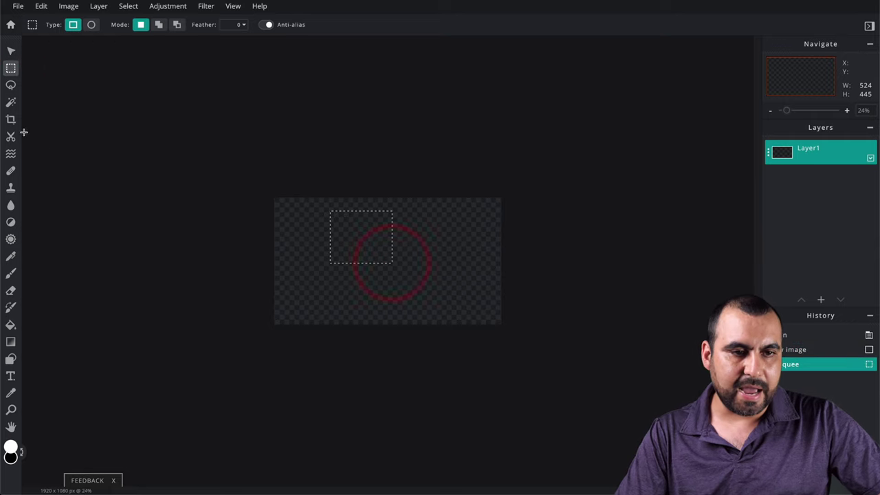
click(11, 85)
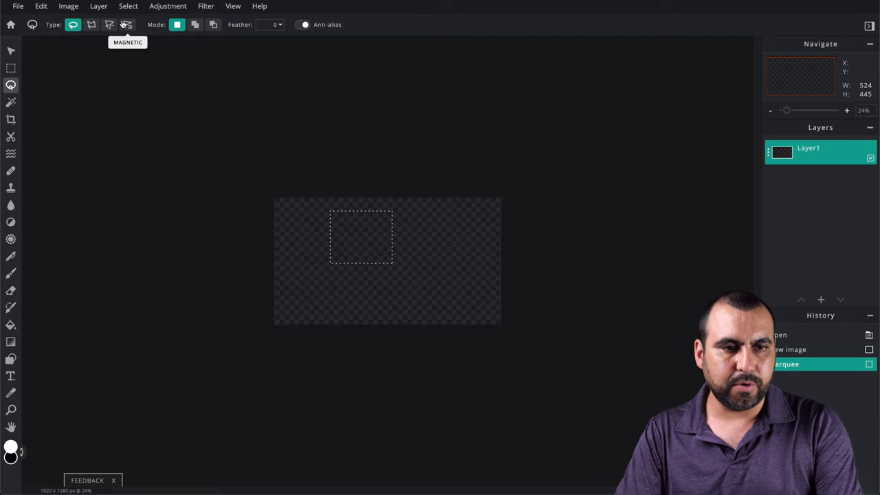
click(21, 6)
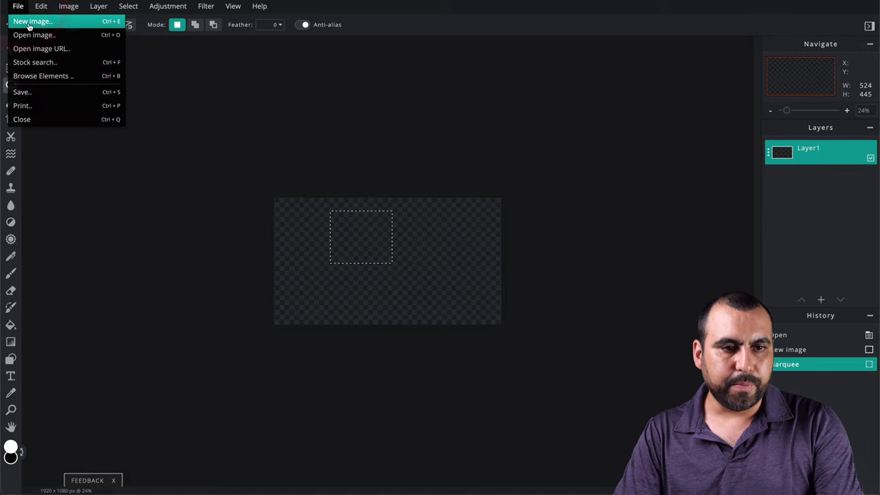
Open 'Screen Shot 2020-08-07 at 7.45.30 PM.png' from the Desktop folder
click(65, 34)
scroll(364, 110, down, 5)
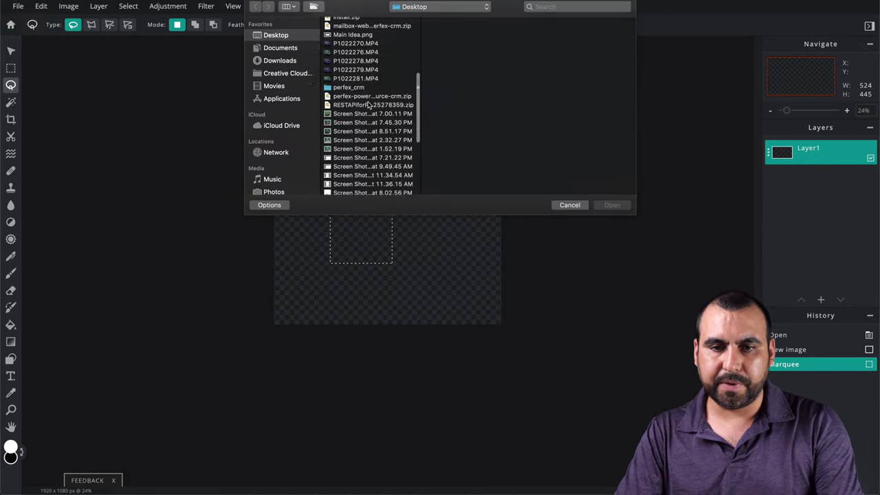
click(370, 111)
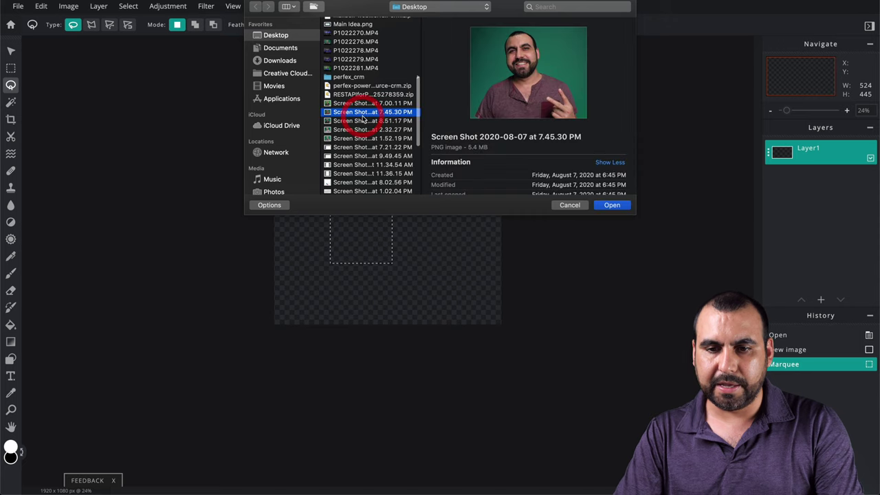
click(614, 206)
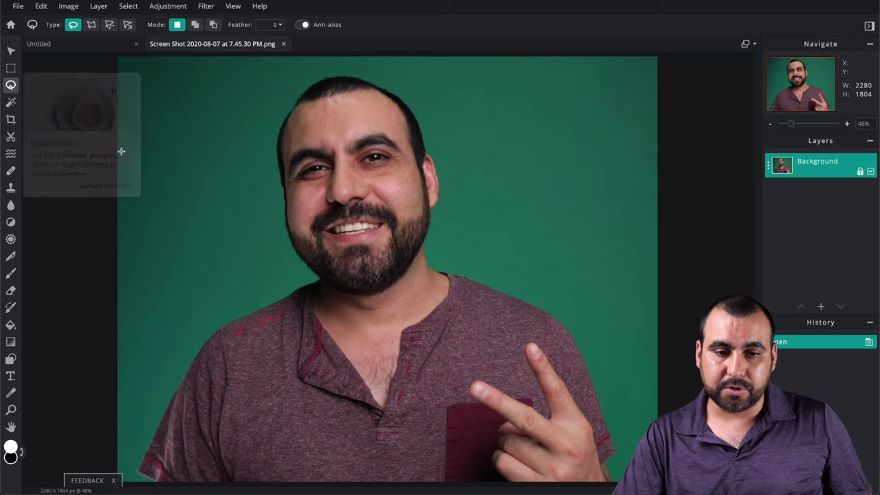
Lasso around the man's head, delete it, then undo the deletion
mouse_move(298, 271)
mouse_down()
mouse_move(259, 200)
mouse_move(255, 145)
mouse_move(283, 90)
mouse_move(313, 70)
mouse_move(358, 68)
mouse_move(460, 143)
mouse_move(462, 232)
mouse_move(447, 257)
mouse_up()
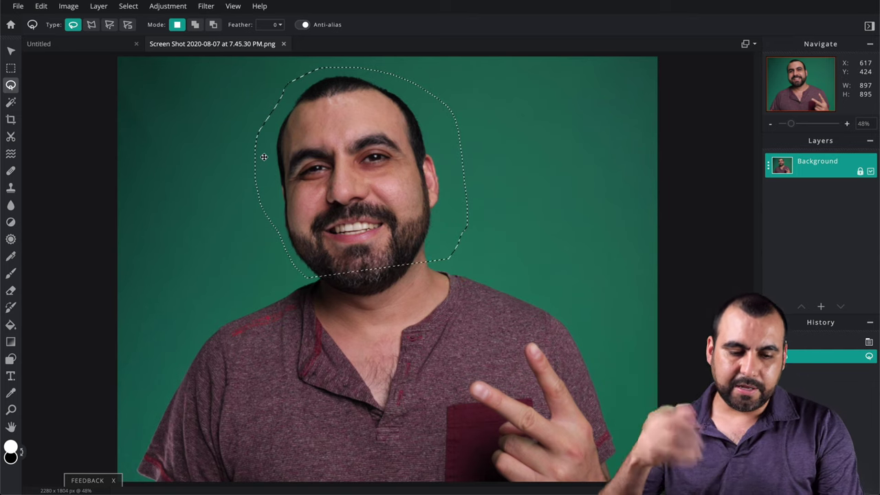
key(Delete)
key(ctrl+z)
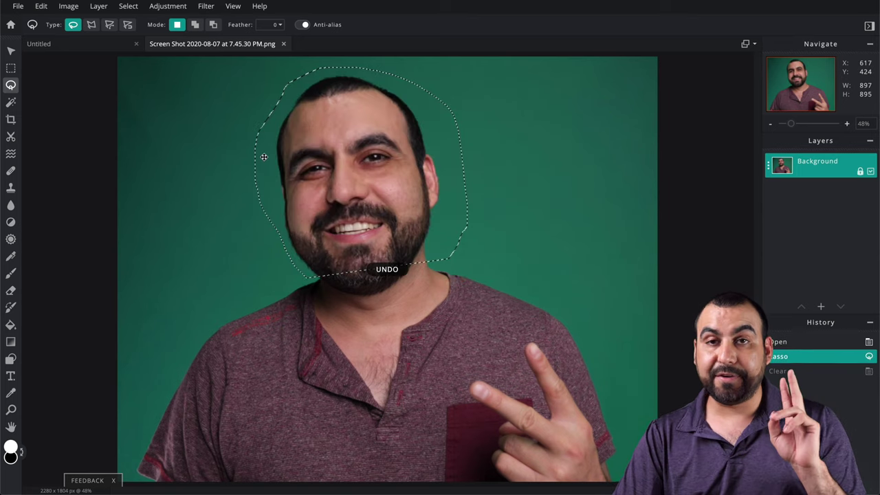
Invert the selection and erase the background, undo back to the original photo, then pick the Magic Wand
right_click(302, 170)
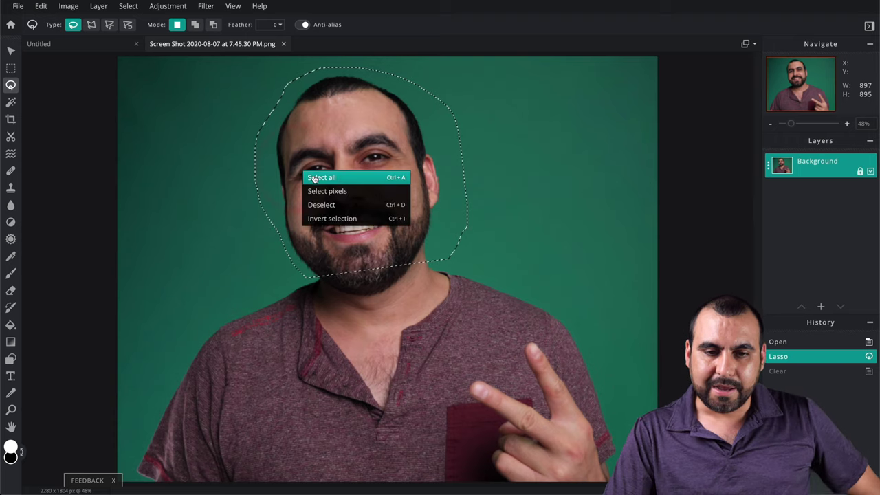
click(346, 218)
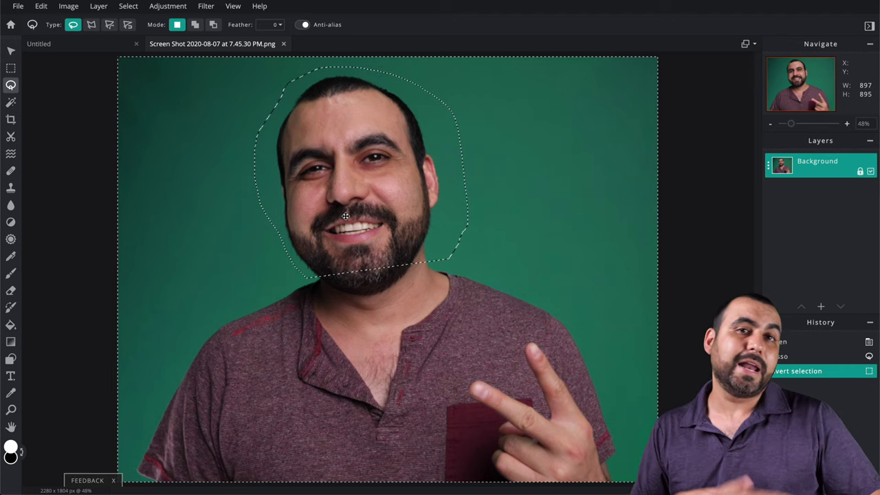
key(Delete)
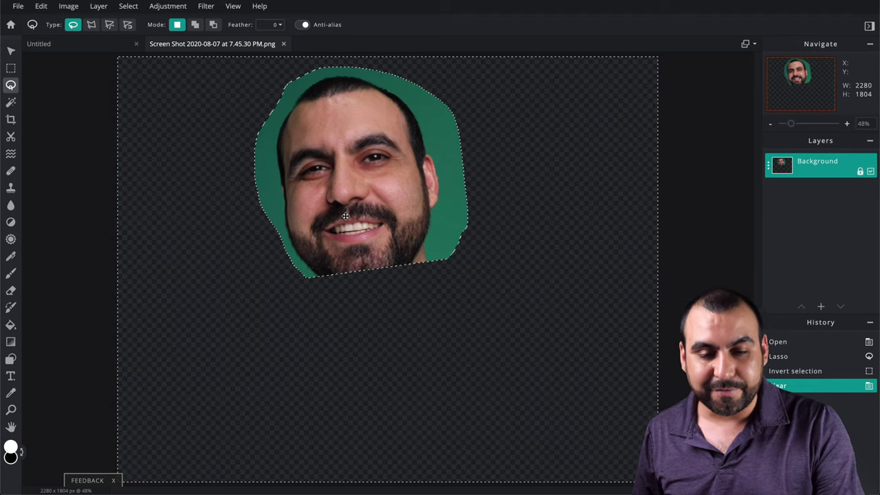
key(ctrl+z)
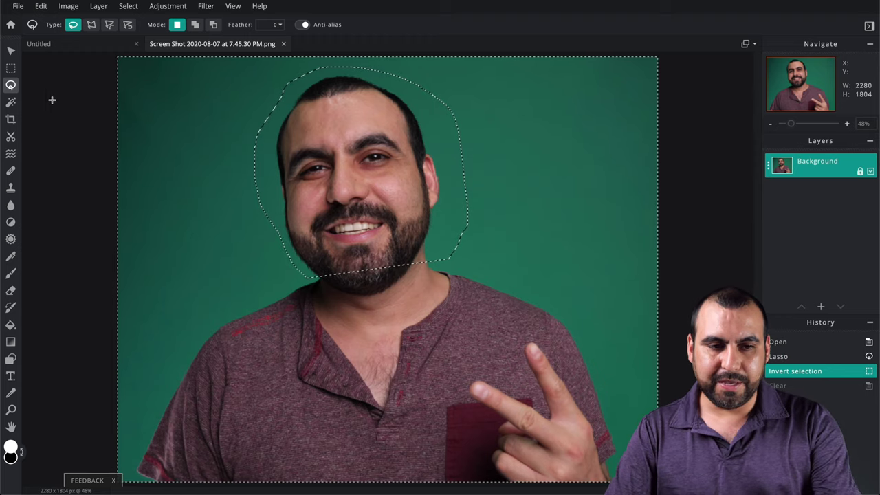
key(ctrl+z)
key(ctrl+z)
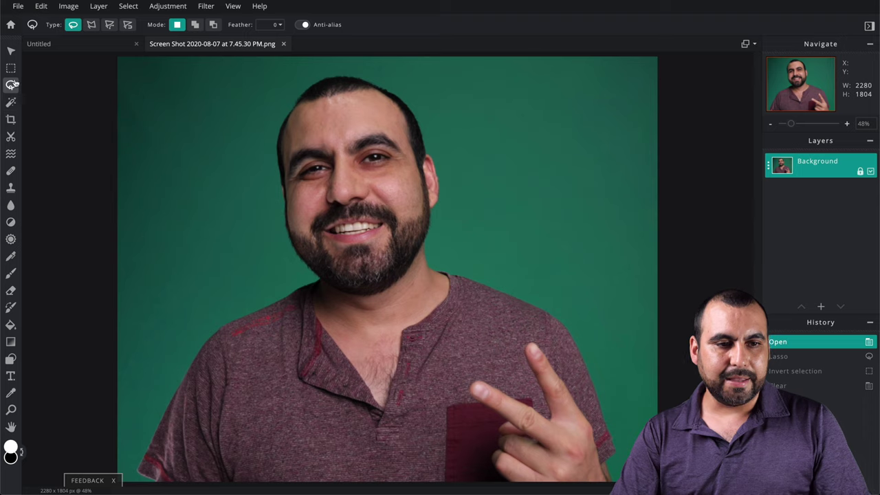
click(10, 103)
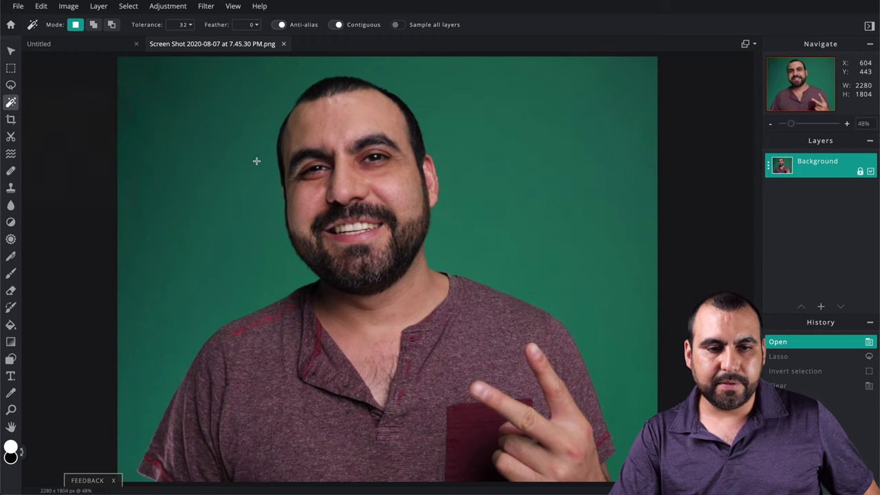
Select the green background with the Magic Wand, redoing it after an accidental drag
click(227, 158)
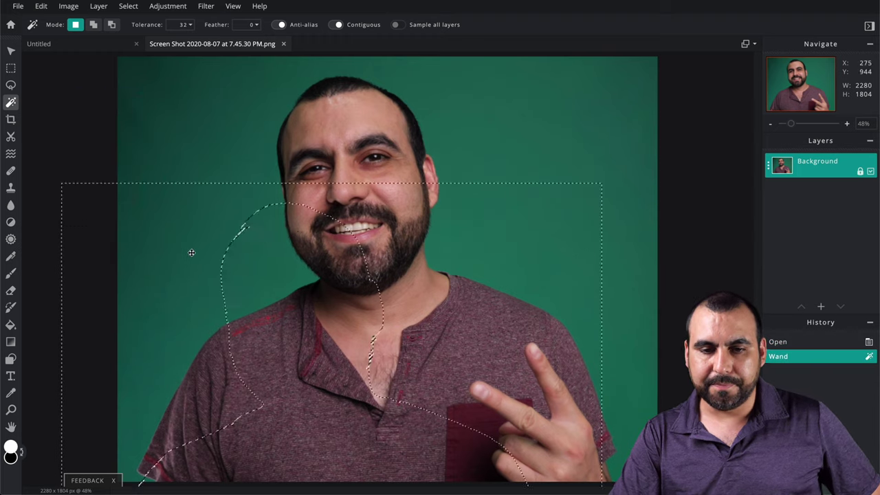
drag(248, 115, 246, 113)
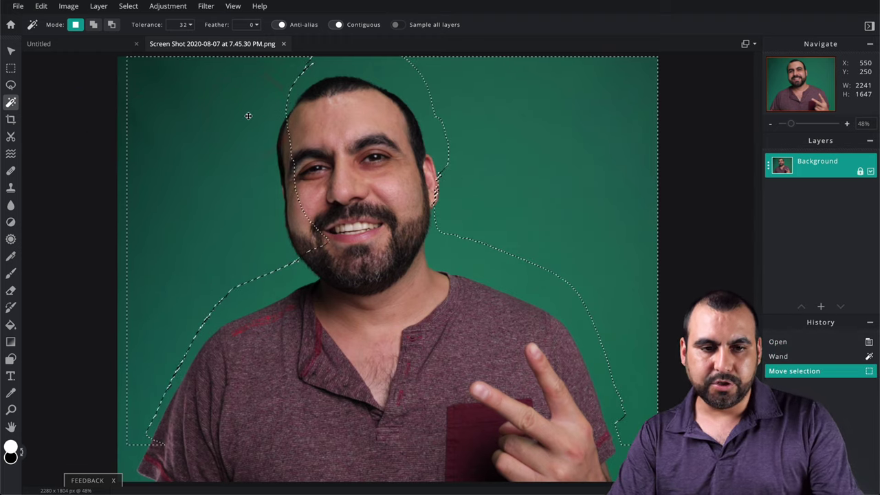
key(ctrl+z)
key(ctrl+z)
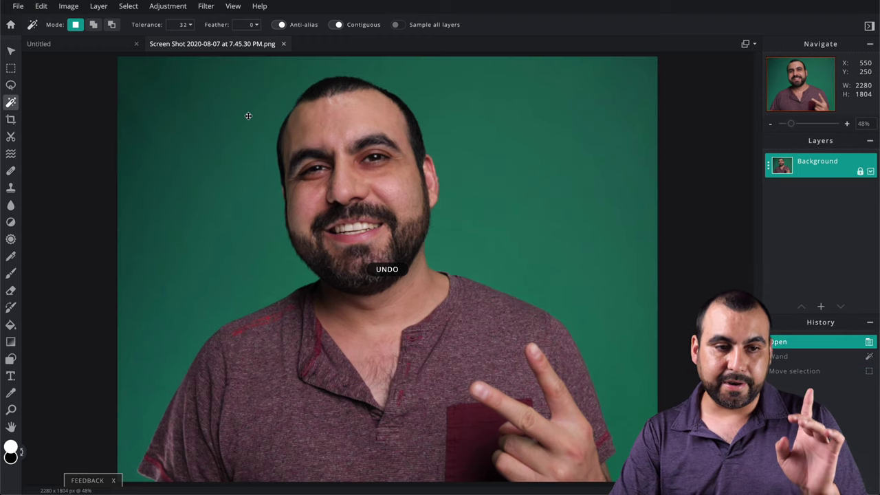
click(11, 102)
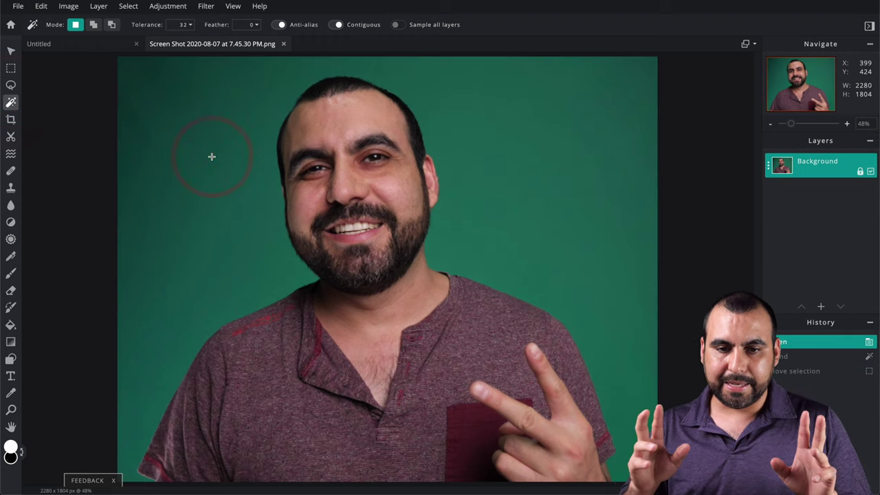
click(212, 157)
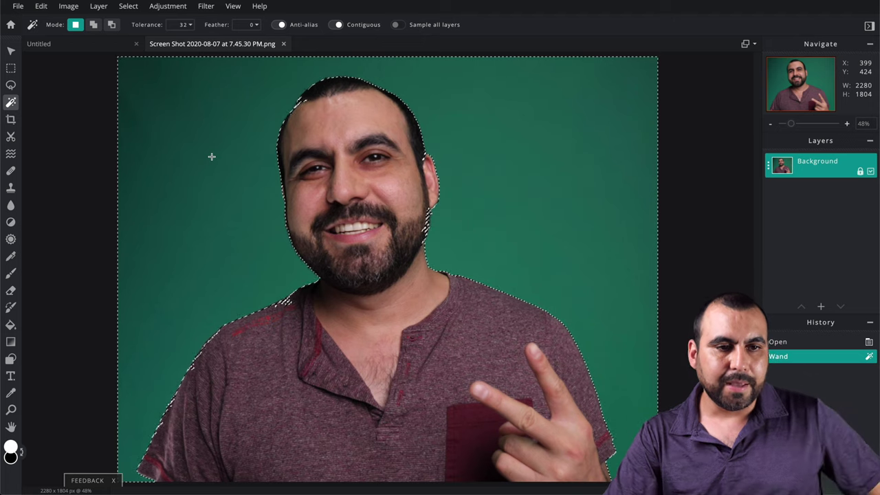
Set Remove from Selection and trim the beard-edge fringe out of the selection
click(76, 24)
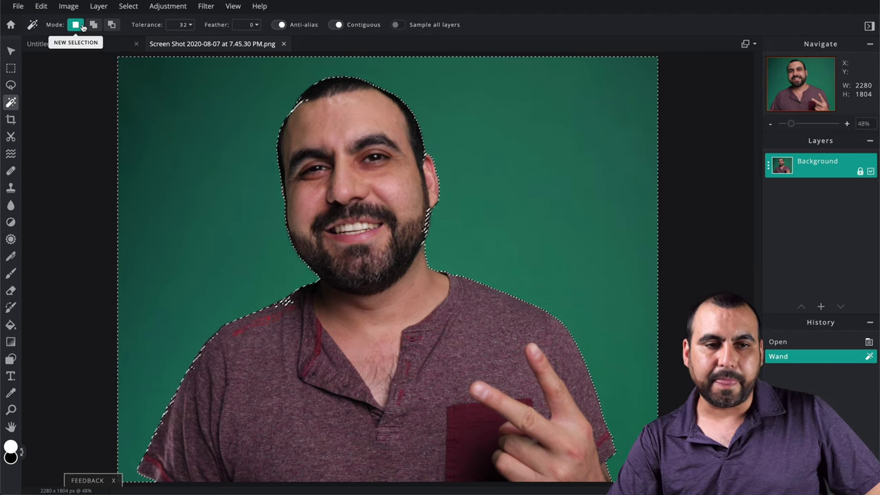
click(77, 26)
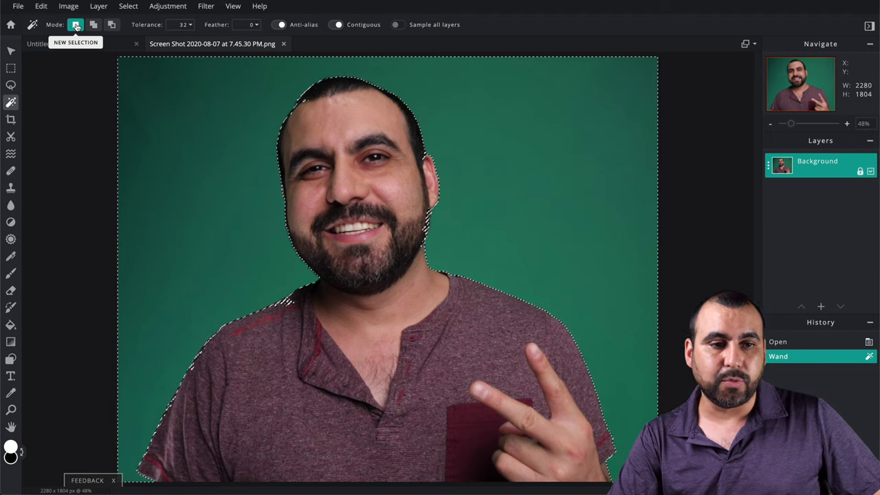
click(111, 25)
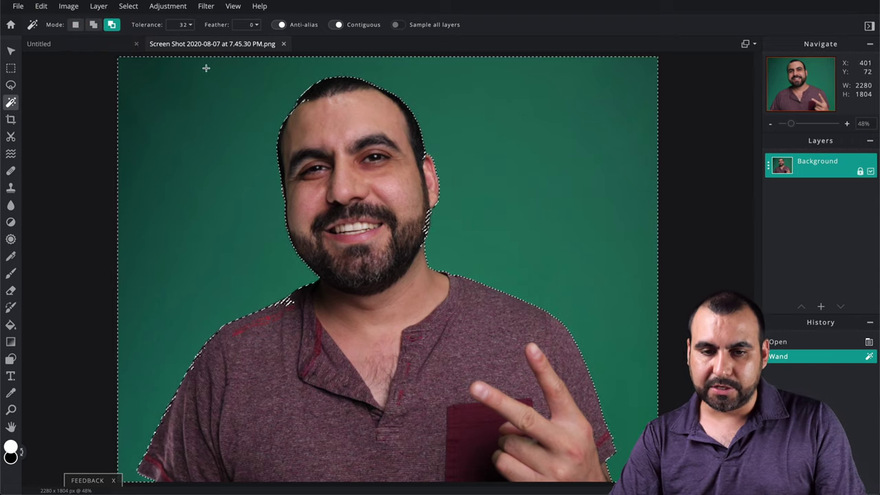
scroll(427, 215, up, 1)
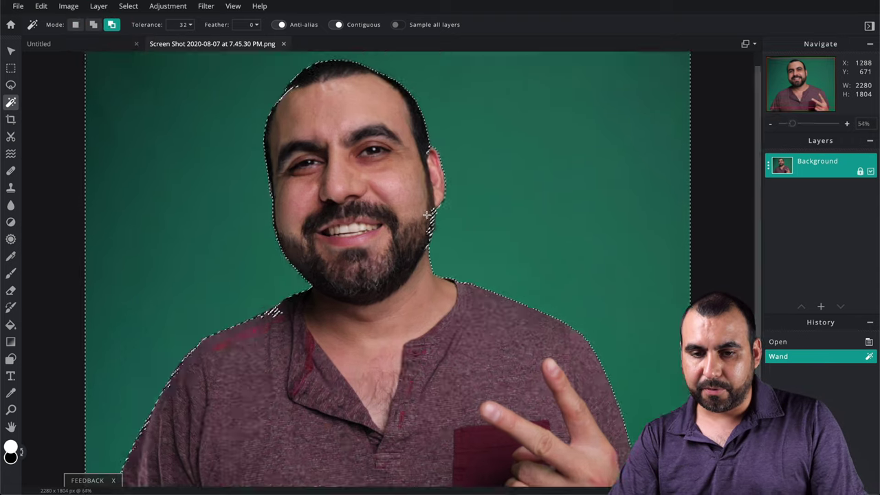
scroll(428, 215, up, 5)
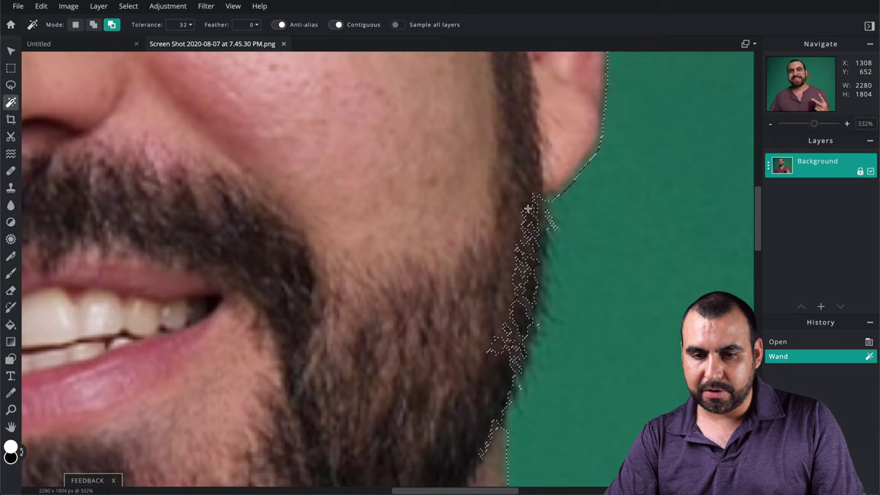
click(519, 275)
click(502, 359)
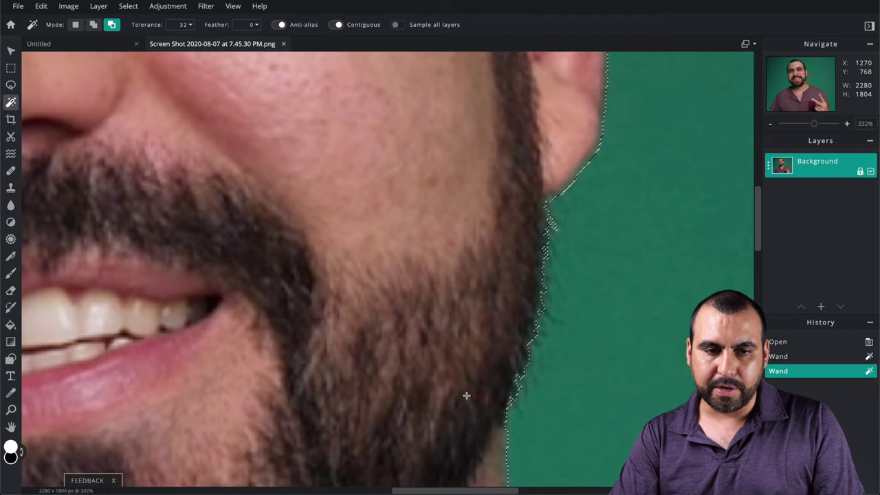
Delete the selected green background to transparency
scroll(466, 396, down, 7)
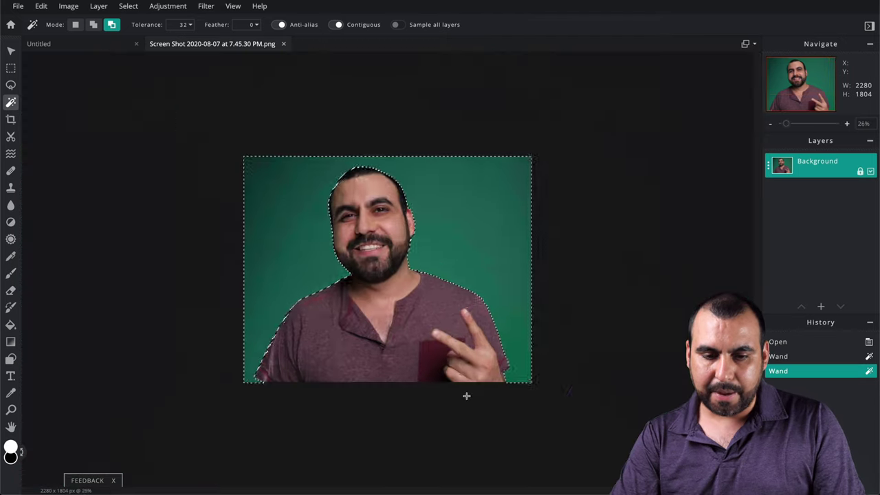
scroll(466, 395, up, 5)
scroll(466, 395, down, 6)
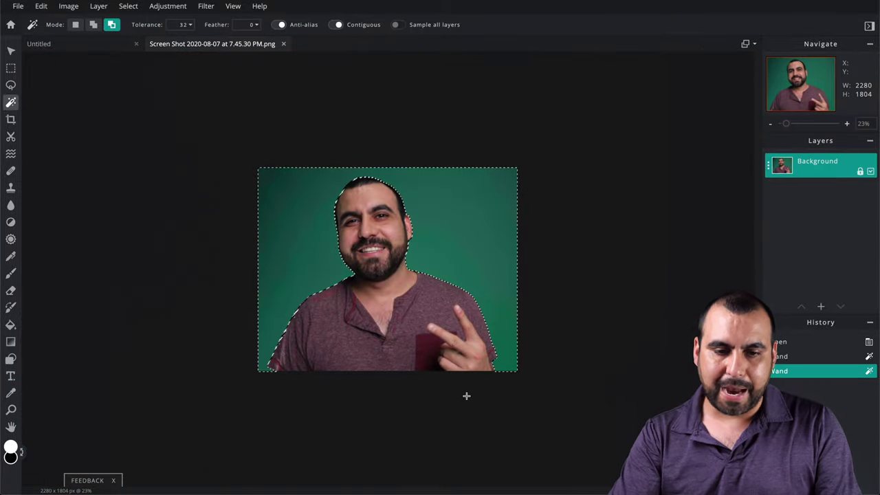
key(Delete)
Zoom in with the Navigate slider to inspect the cut-out, then pick the Move tool
scroll(466, 396, up, 2)
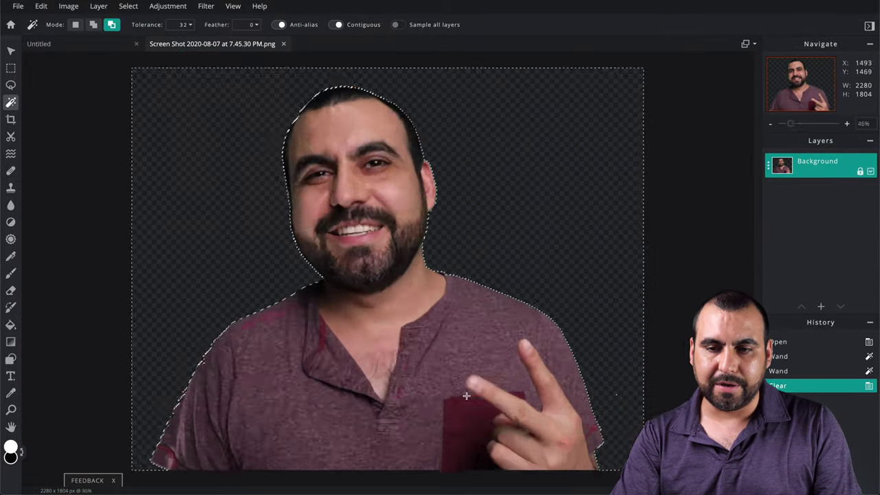
scroll(466, 395, down, 3)
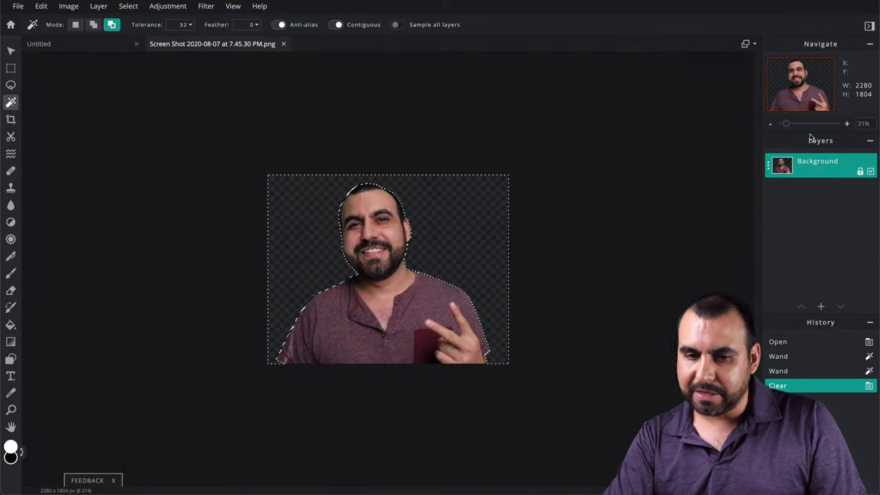
drag(786, 124, 790, 126)
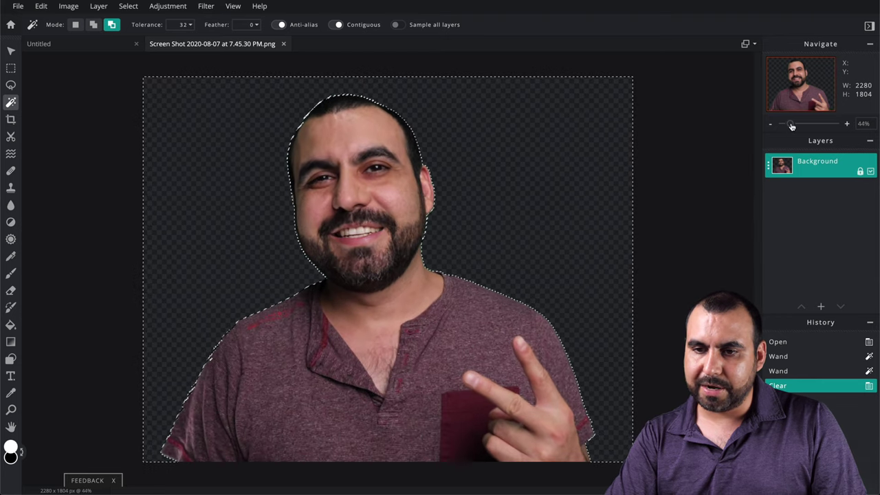
drag(791, 126, 792, 126)
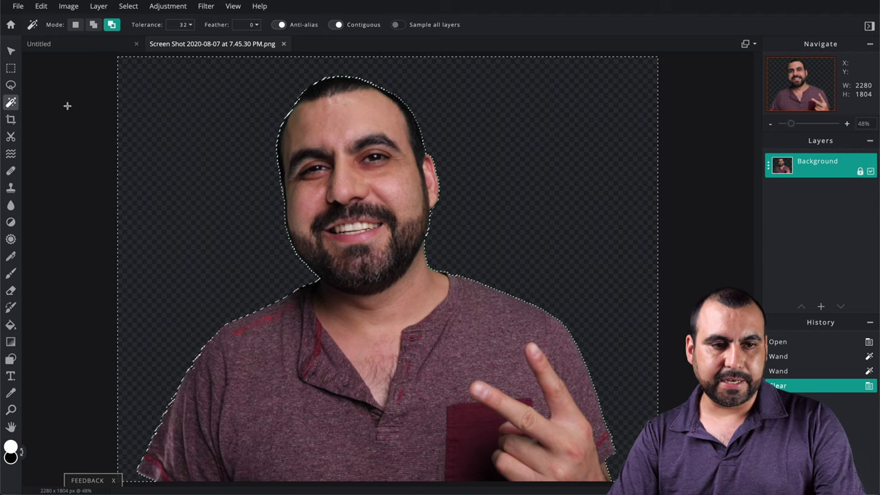
click(11, 51)
Undo the background clearing and the selection, then try the Lasso and Move tools
key(ctrl+z)
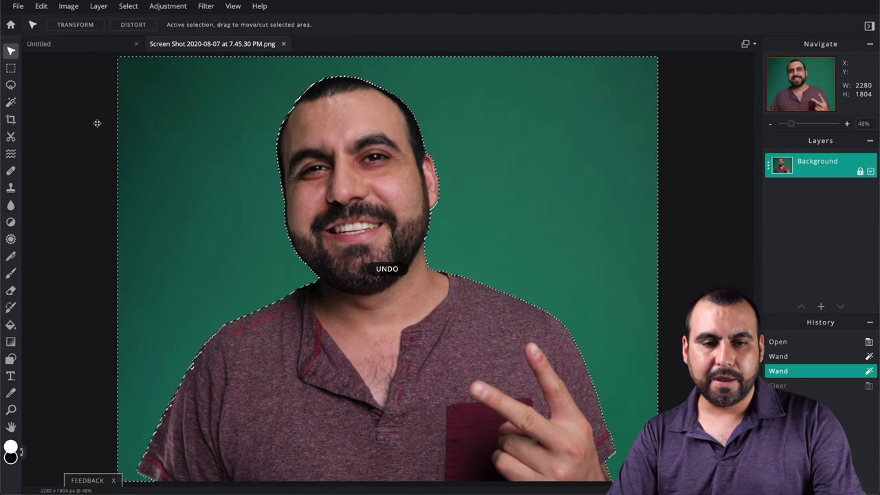
key(ctrl+z)
key(ctrl+z)
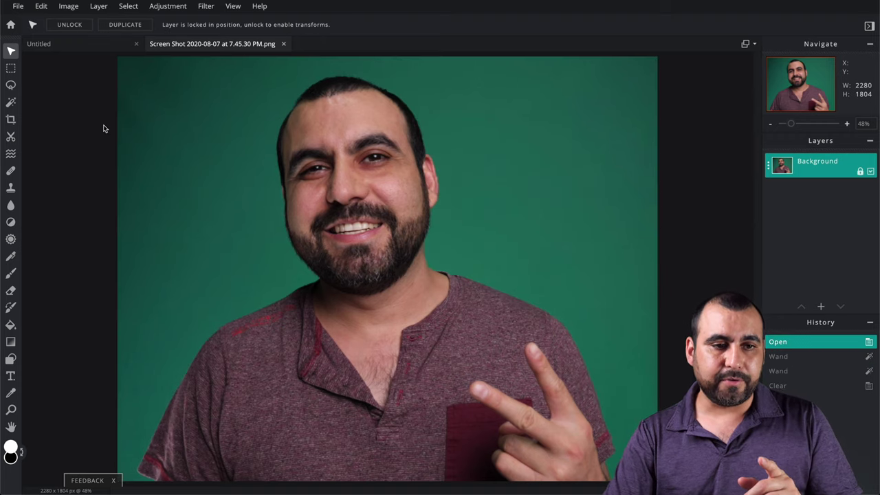
click(11, 84)
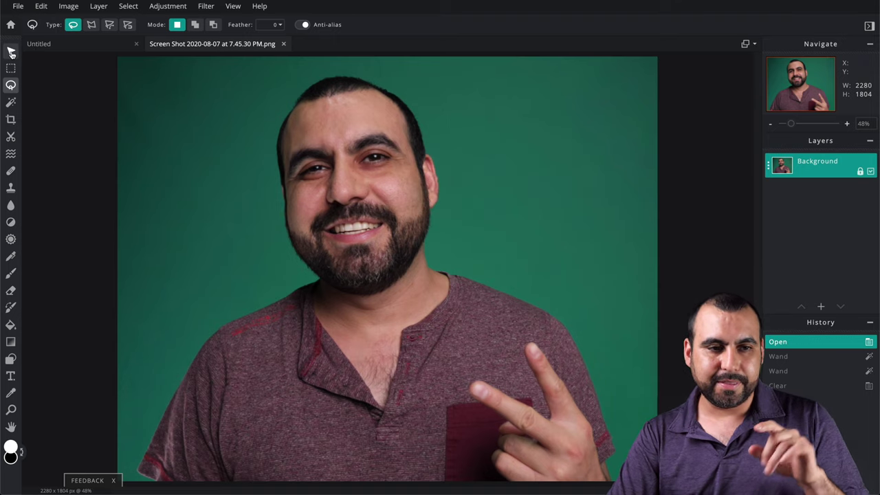
click(11, 52)
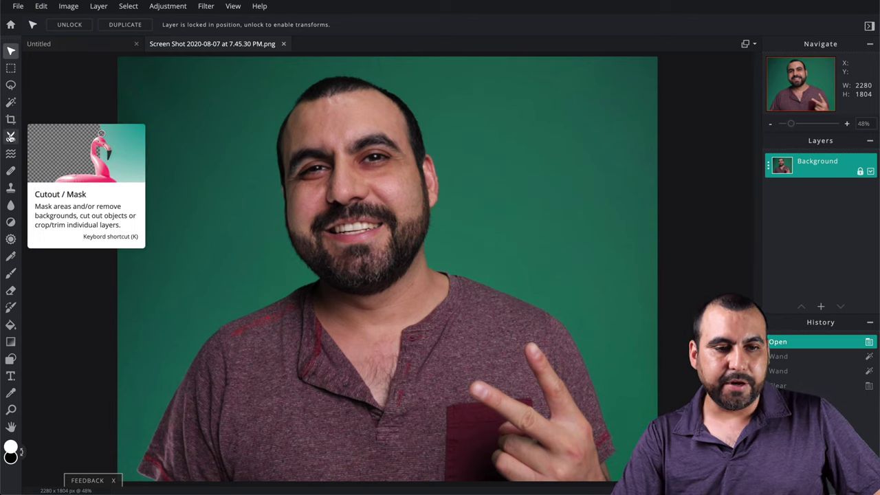
With the Cutout/Mask tool, try two rectangular masks on the photo and undo each
click(11, 137)
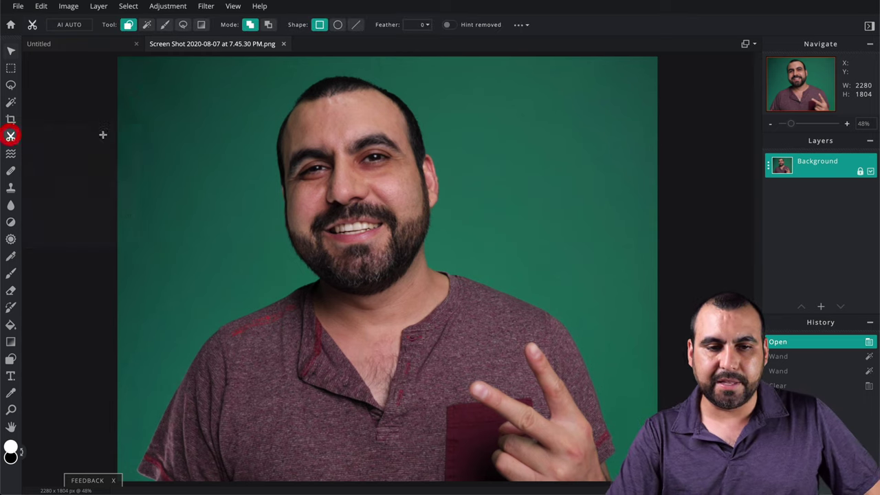
drag(241, 121, 157, 320)
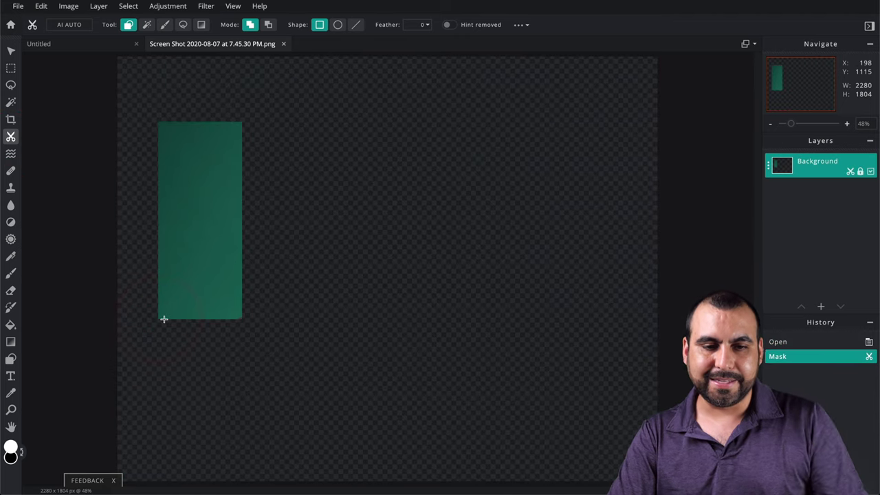
key(ctrl+z)
drag(255, 108, 169, 248)
key(ctrl+z)
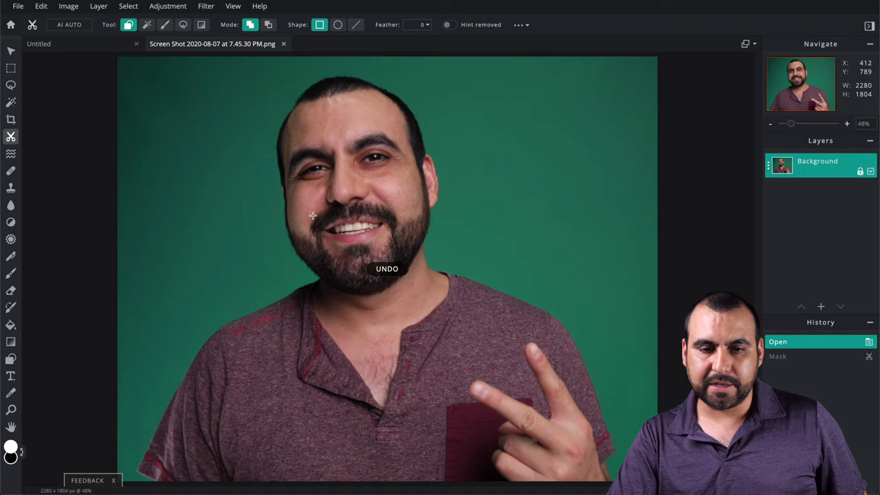
Try a rectangle mask around the face, undo it, then apply AI AUTO to mask out the background
drag(470, 111, 331, 315)
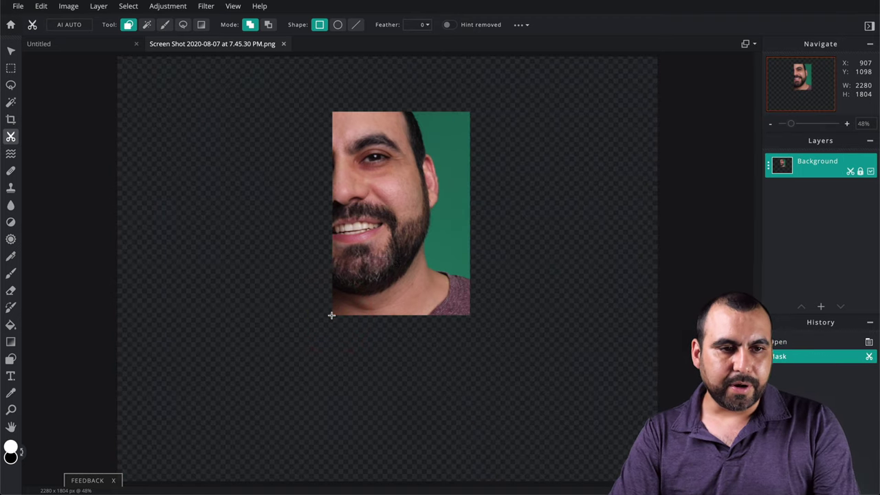
key(ctrl+z)
click(68, 25)
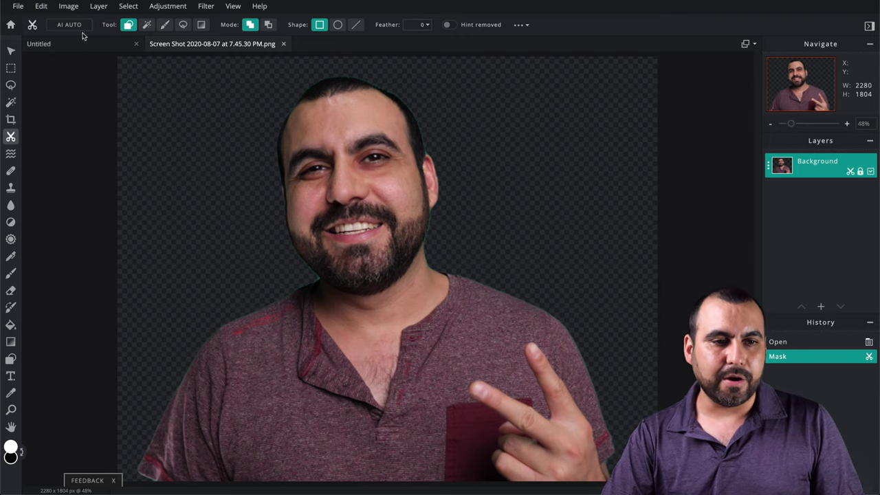
Open studio.jpg from the Desktop and apply the Ultra HD pre-resize of 3840 × 2880 px
click(18, 5)
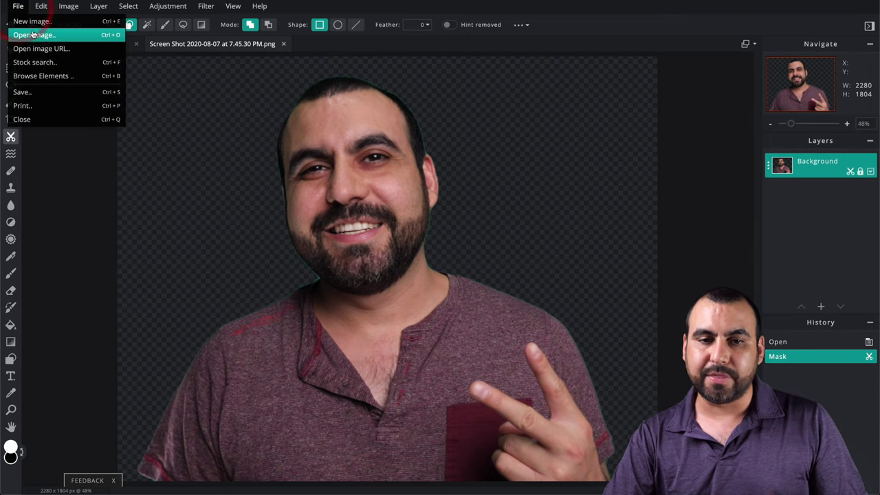
click(31, 31)
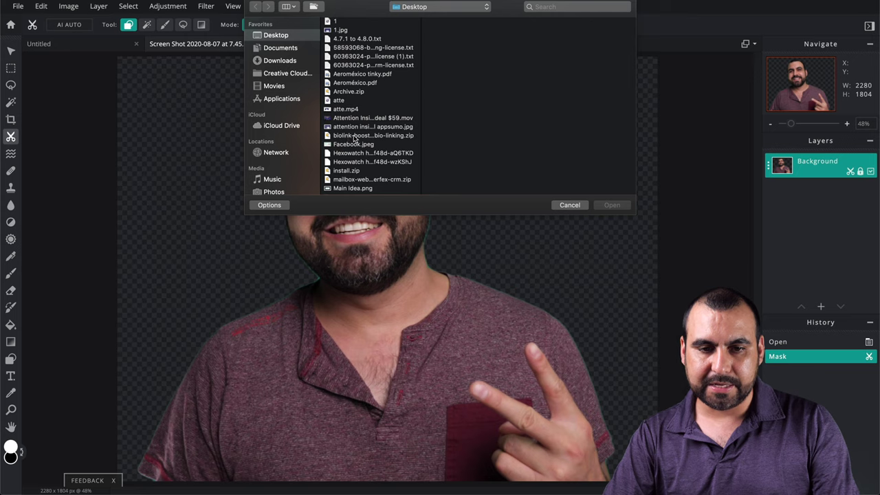
key(s)
scroll(356, 137, down, 3)
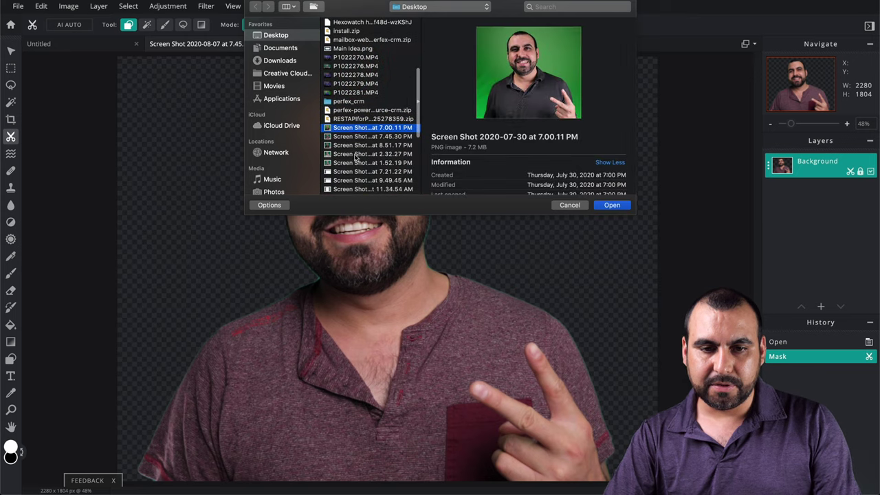
scroll(355, 163, down, 5)
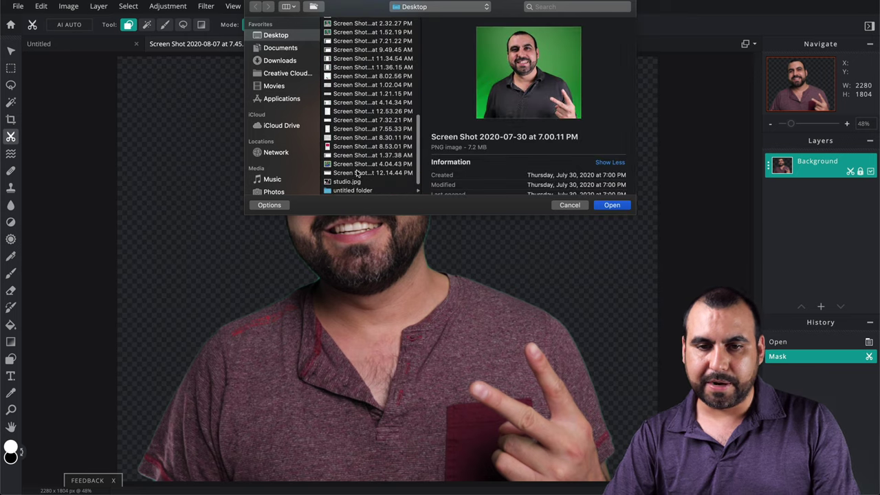
click(347, 183)
click(614, 206)
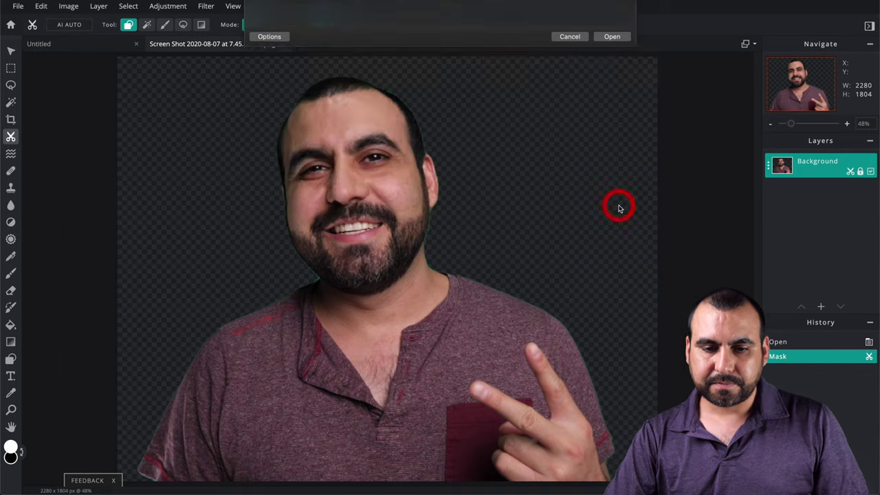
click(373, 253)
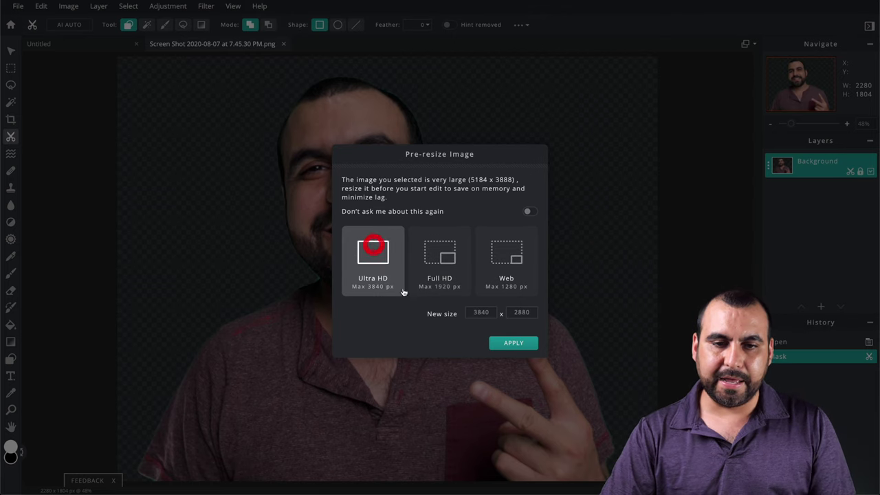
click(525, 345)
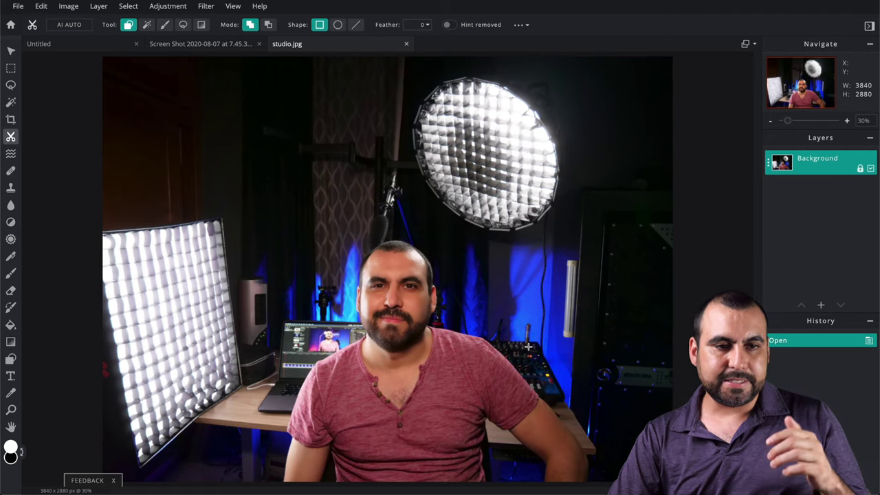
Run AI Auto to cut out the man and round softbox, then undo the trial rectangle masks
click(69, 25)
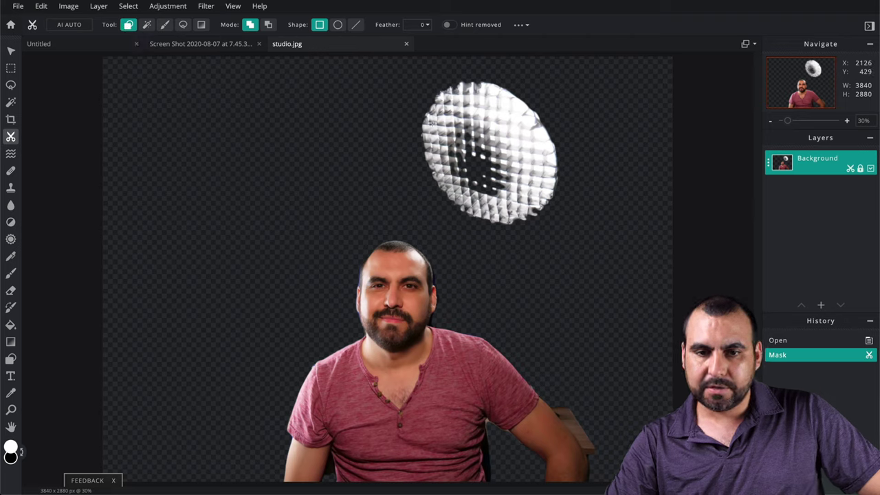
drag(450, 132, 530, 187)
drag(557, 212, 464, 123)
key(ctrl+z)
key(ctrl+z)
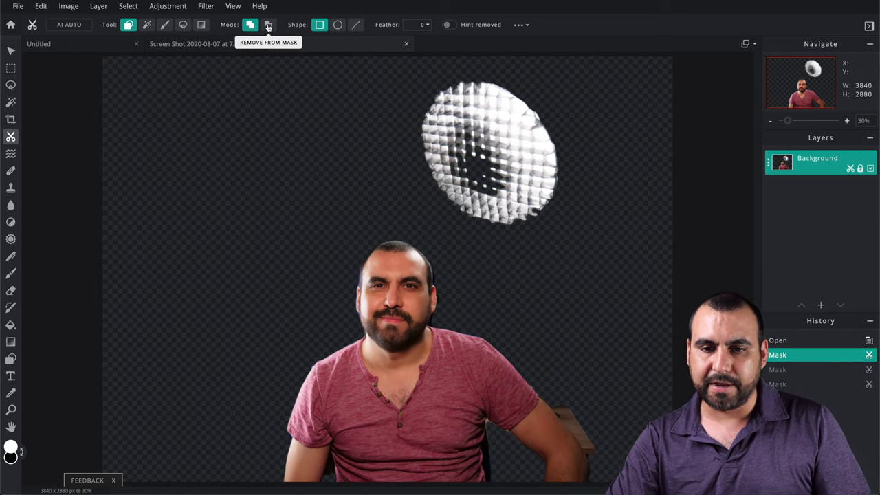
Remove the round light and the chair by the arm using a Remove rectangle and Magic Mask clicks
click(268, 25)
drag(555, 113, 451, 184)
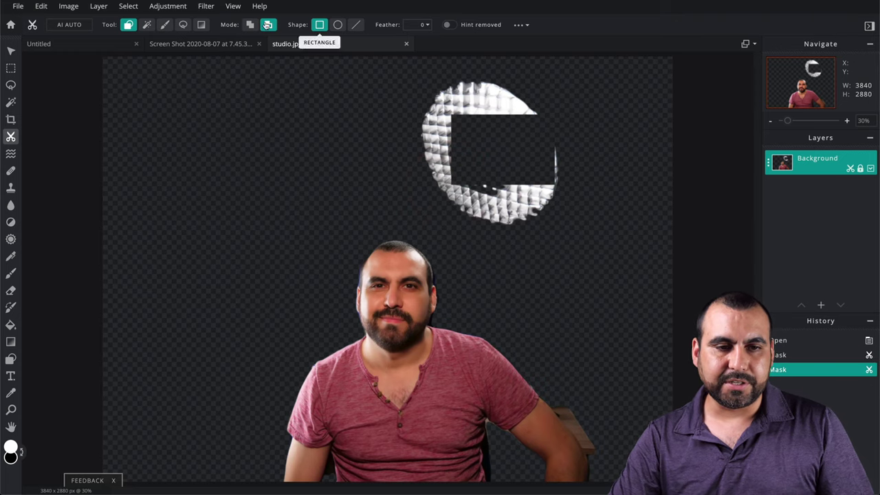
click(148, 26)
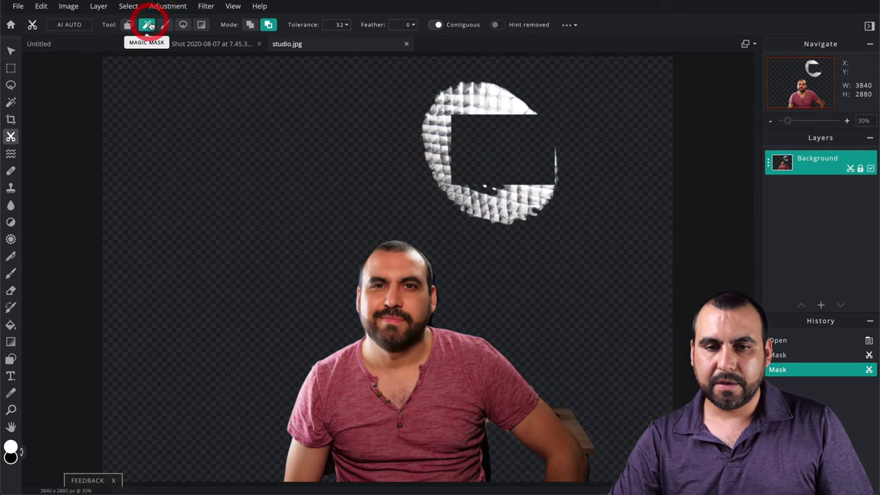
click(473, 103)
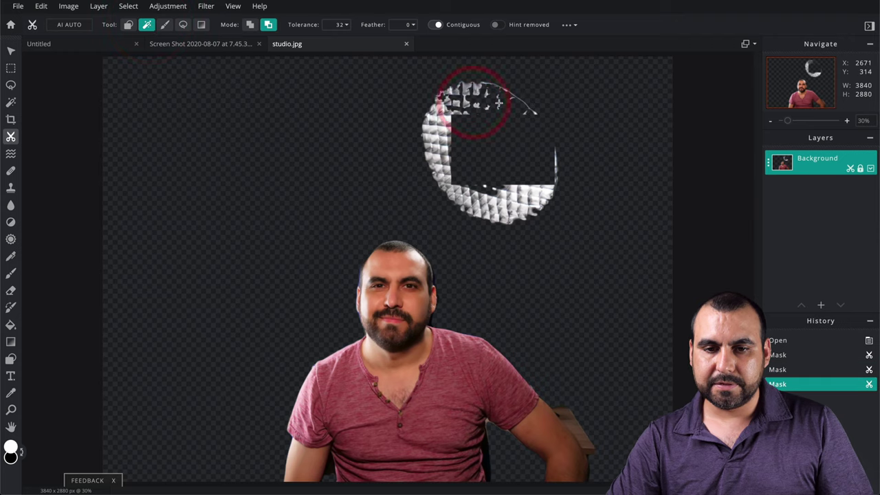
click(517, 200)
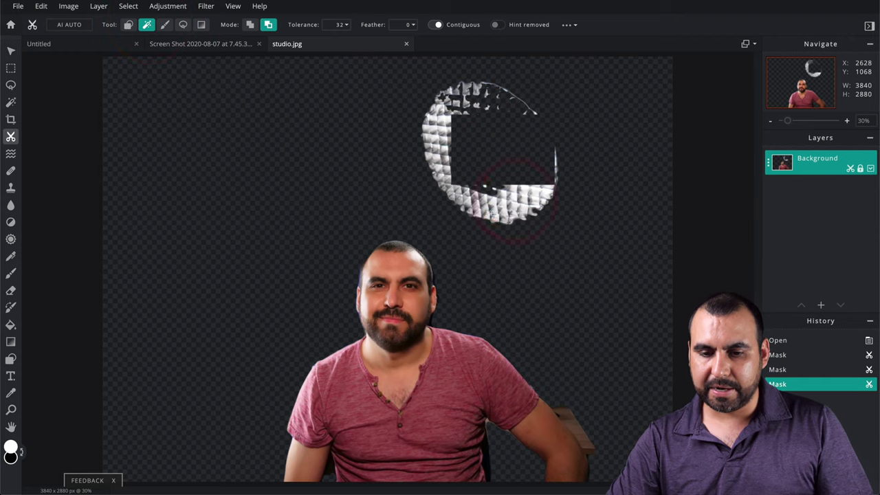
click(491, 209)
click(568, 417)
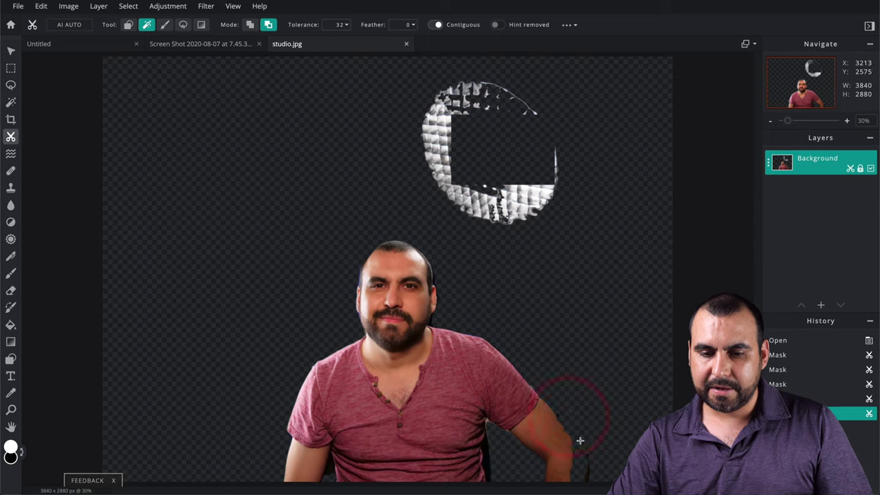
click(582, 428)
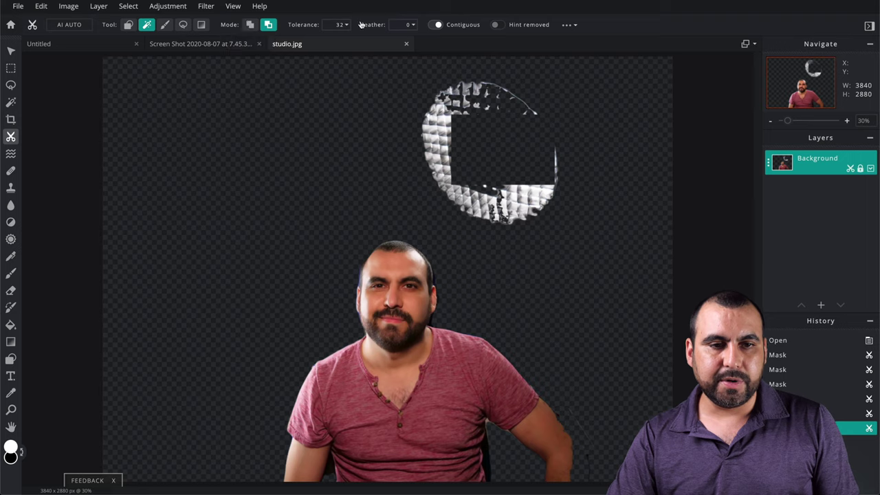
Lasso away the remaining upper part and jagged fragments of the round light
click(184, 26)
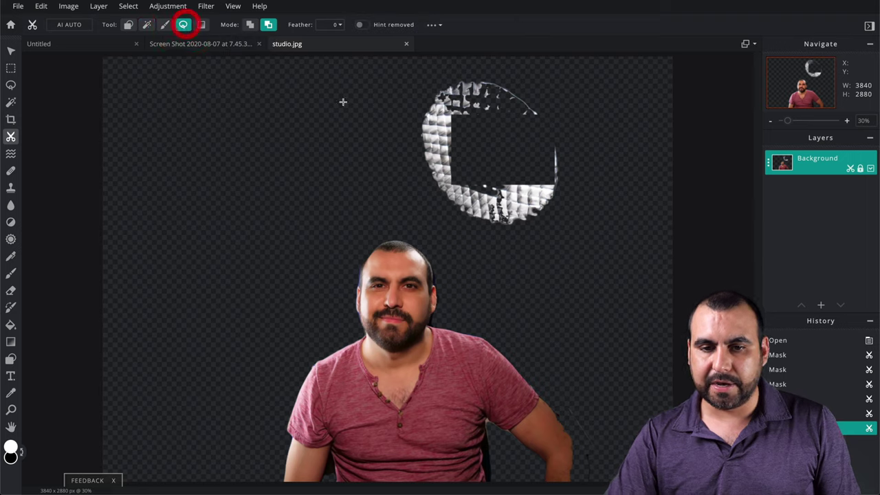
mouse_move(596, 182)
mouse_down()
mouse_move(454, 81)
mouse_move(411, 187)
mouse_move(574, 144)
mouse_move(393, 180)
mouse_move(550, 229)
mouse_move(537, 182)
mouse_move(487, 246)
mouse_up()
click(393, 178)
click(487, 246)
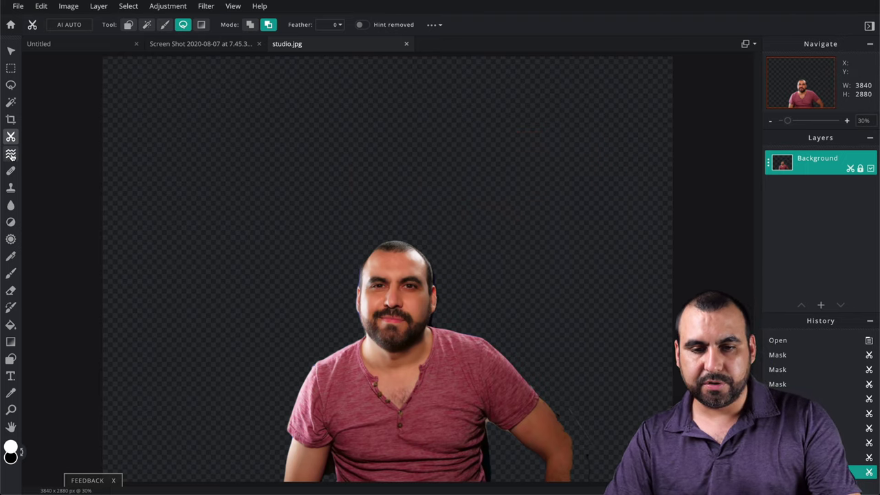
Undo the masking back to the original photo and pick the Clone Stamp tool
key(ctrl+z)
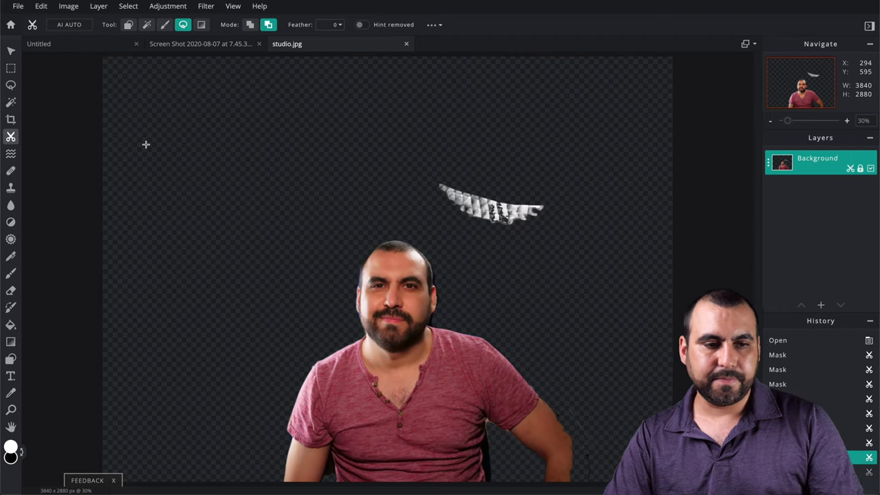
key(ctrl+z)
key(ctrl+z)
key(ctrl+z)
key(ctrl+z)
key(ctrl+z)
key(ctrl+z)
key(ctrl+z)
key(ctrl+z)
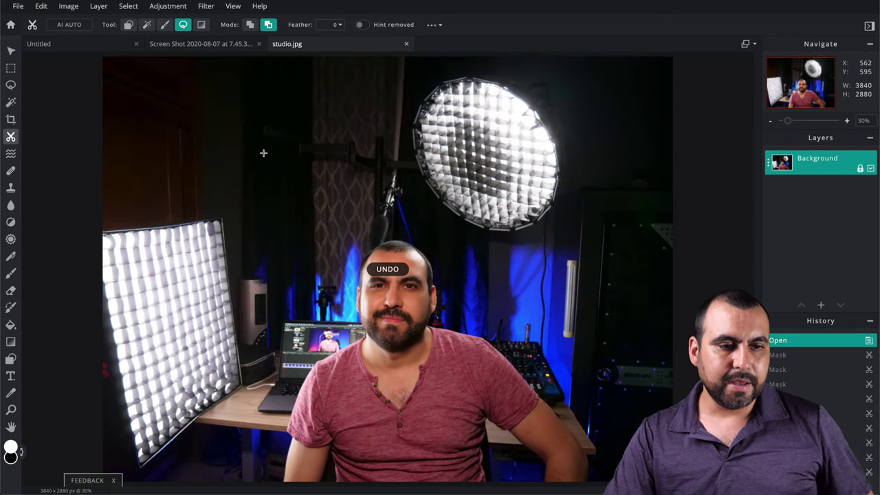
click(9, 191)
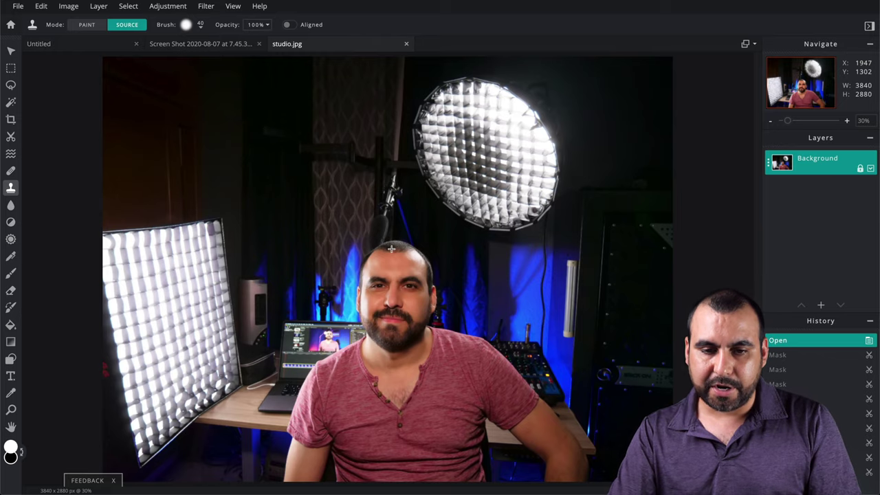
Zoom to 169% on the face and try a hairline clone stroke on the forehead, then undo it
scroll(390, 247, up, 5)
scroll(391, 247, up, 3)
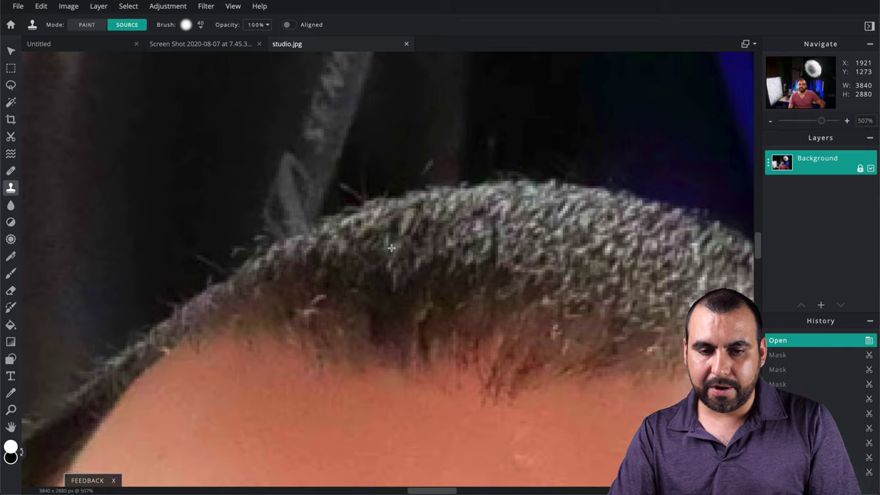
scroll(390, 247, down, 6)
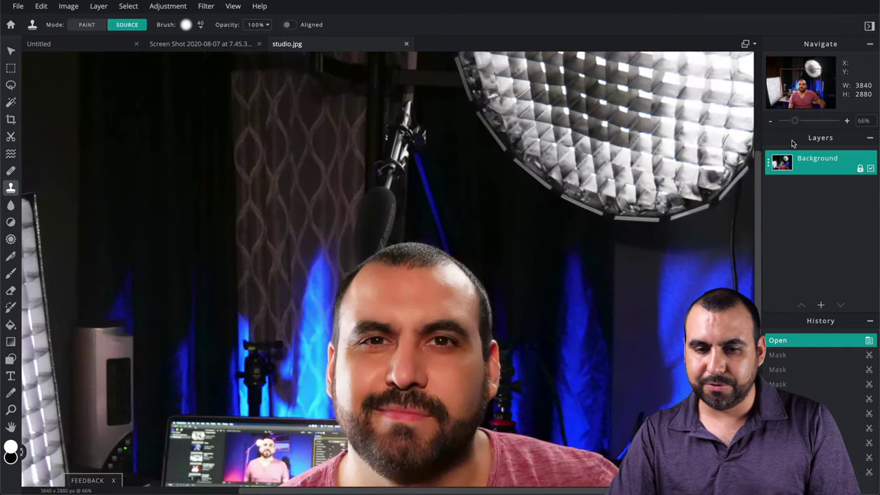
drag(795, 123, 808, 124)
click(473, 225)
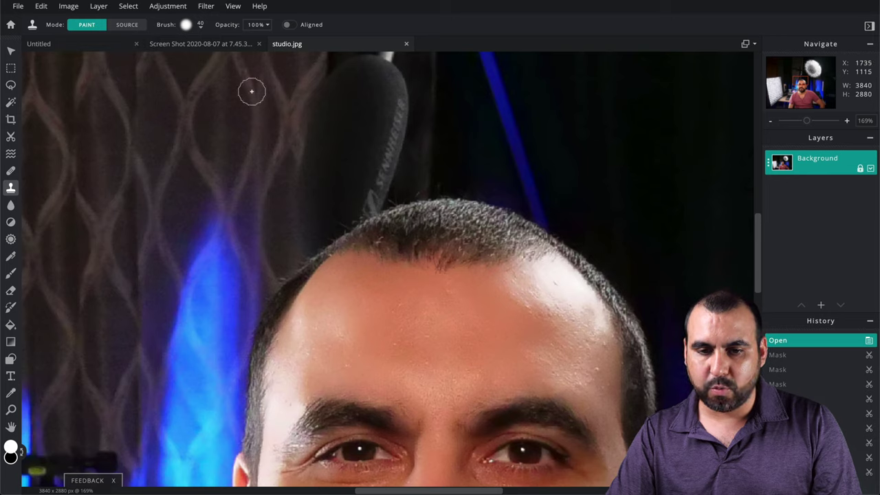
key(shift)
shift+click(460, 243)
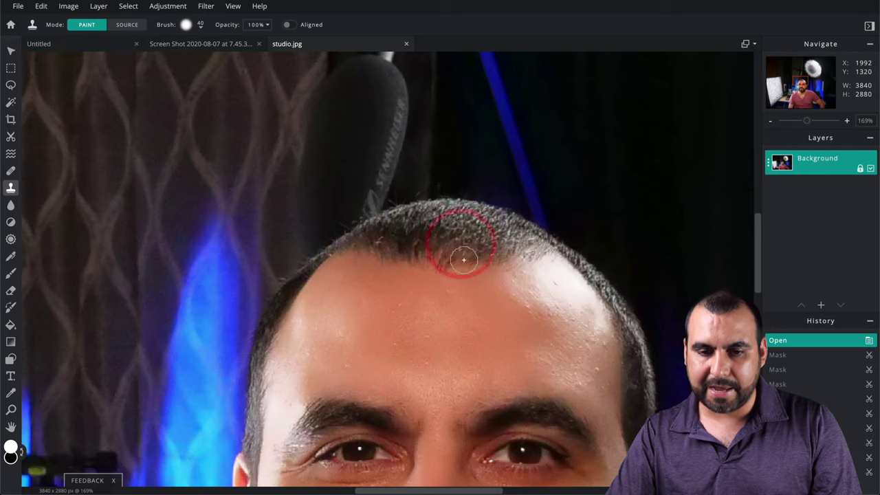
drag(463, 260, 456, 346)
key(ctrl+z)
key(ctrl+z)
key(ctrl+z)
key(ctrl+z)
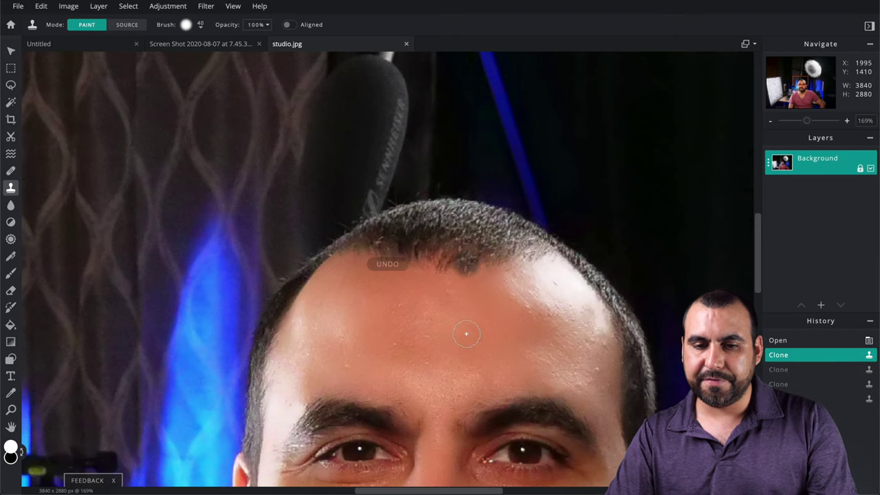
Set a new hairline source and clone two dabs of hair near the hairline
key(shift)
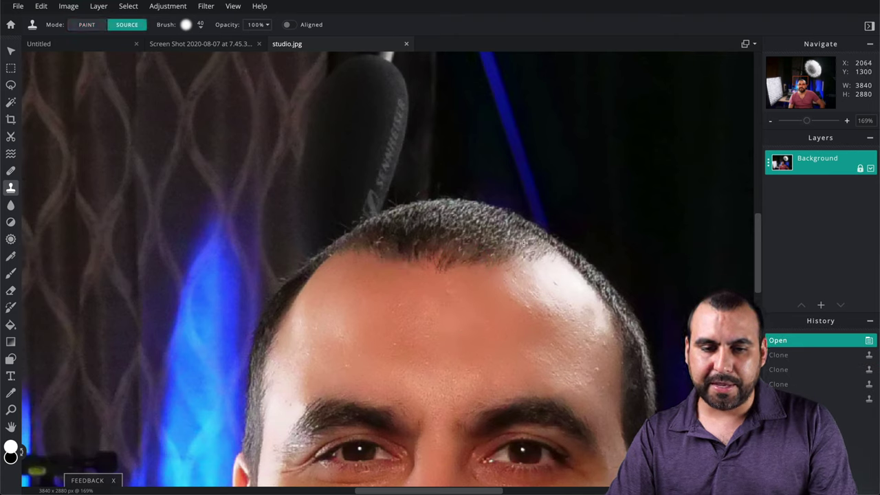
shift+click(447, 247)
click(435, 253)
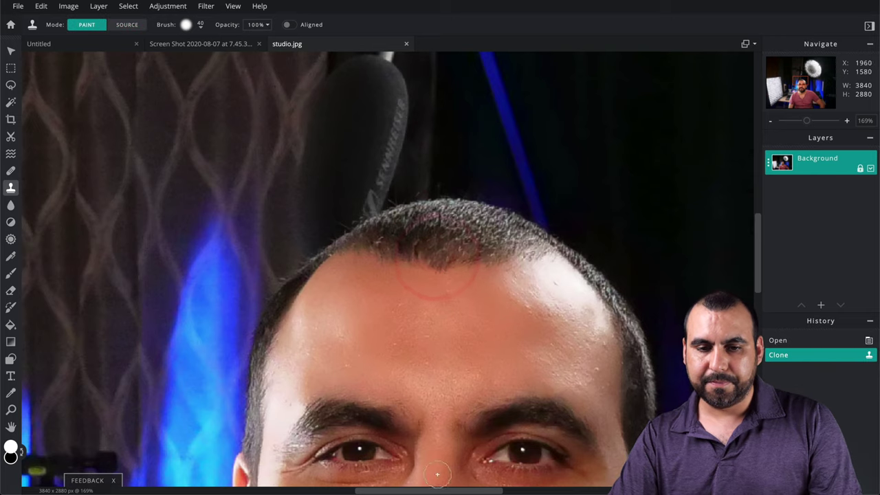
click(419, 252)
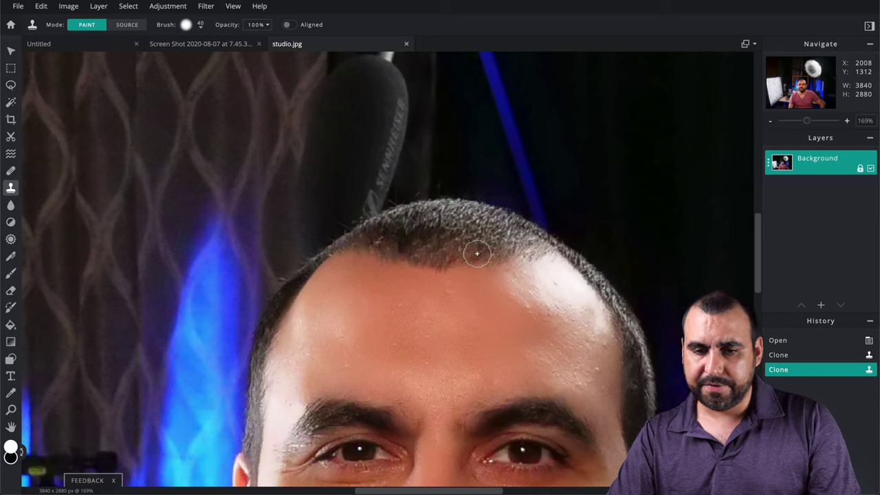
Clone hairline texture over the bright forehead patch, then undo those strokes
key(z)
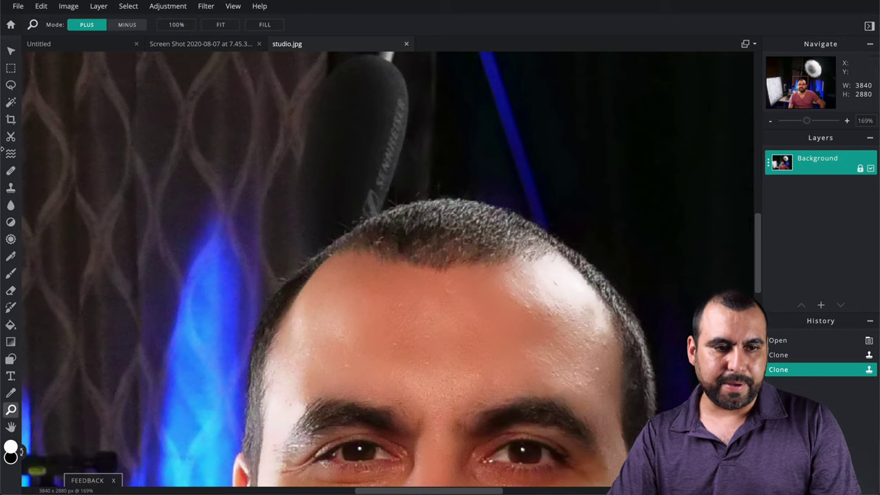
click(11, 187)
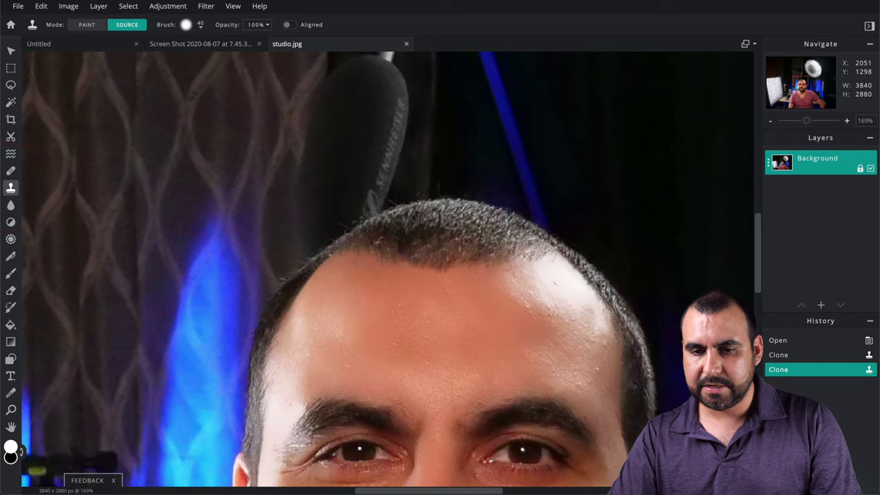
click(511, 238)
mouse_move(507, 232)
mouse_down()
mouse_move(514, 258)
mouse_move(554, 254)
mouse_up()
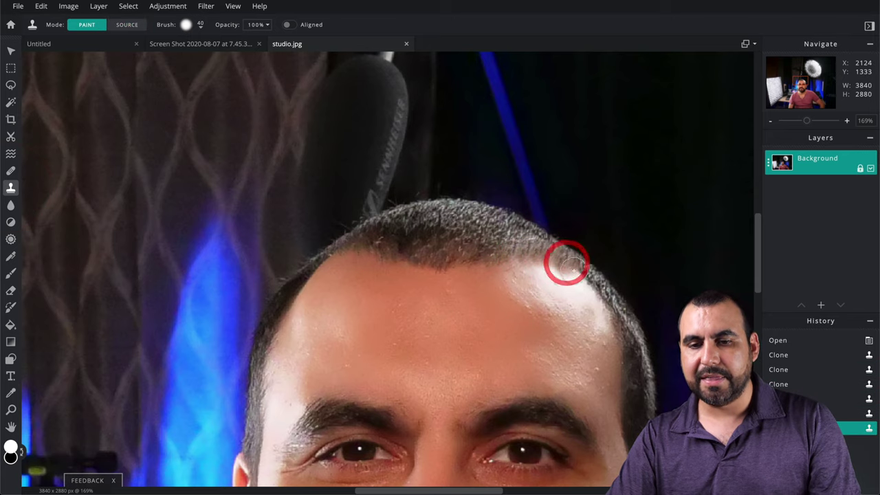
drag(566, 264, 597, 310)
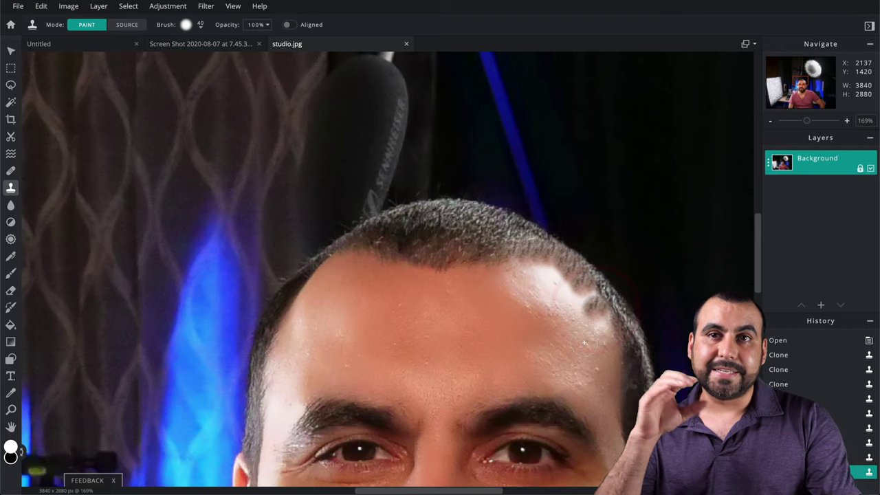
key(super+z)
key(super+z)
key(super+z)
key(super+z)
key(super+z)
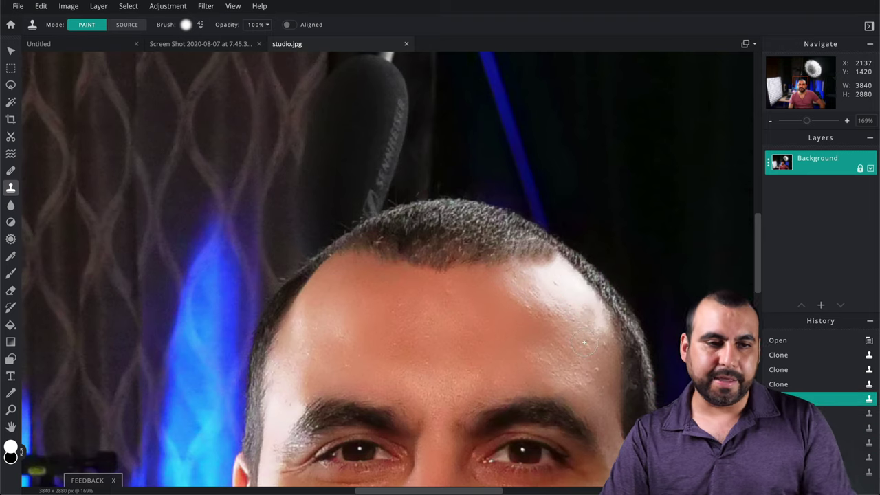
key(super+z)
key(super+z)
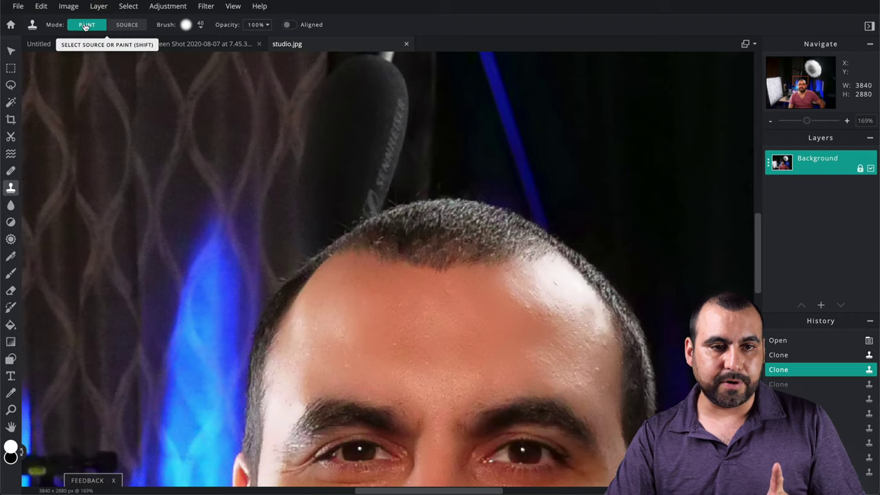
Switch cloning to Source mode and review the brush presets, keeping the 40 px brush
click(130, 26)
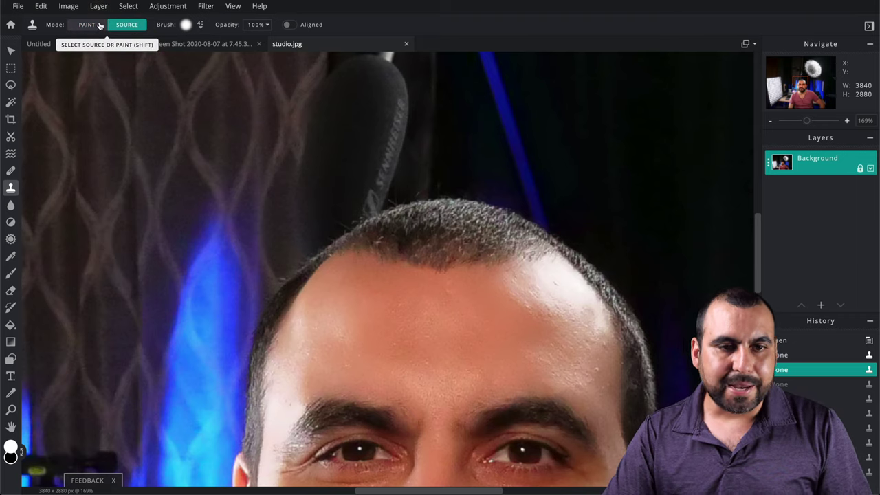
click(187, 25)
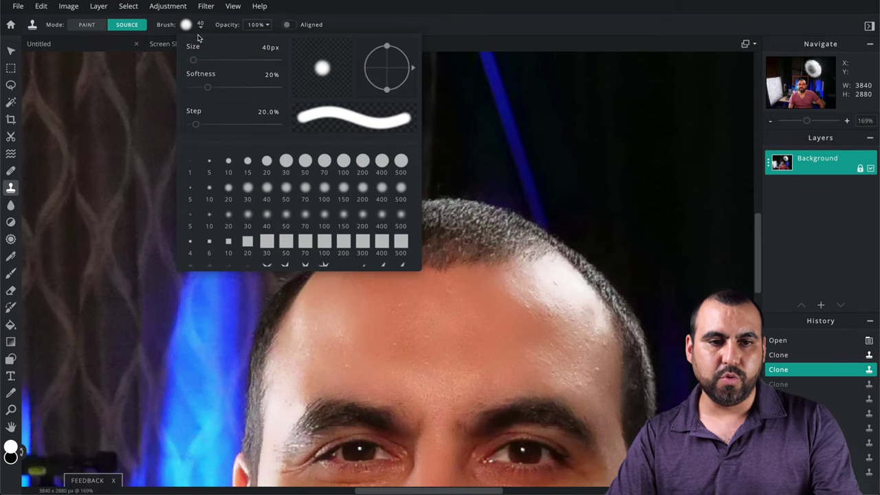
click(504, 171)
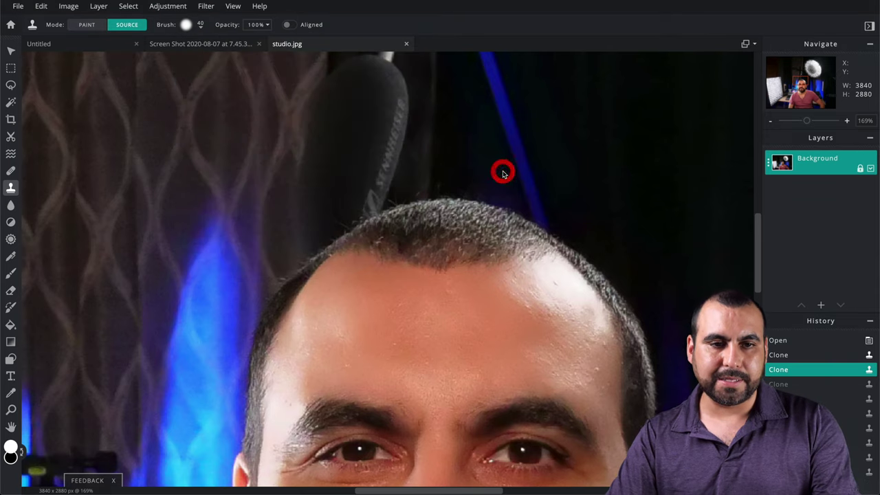
click(182, 24)
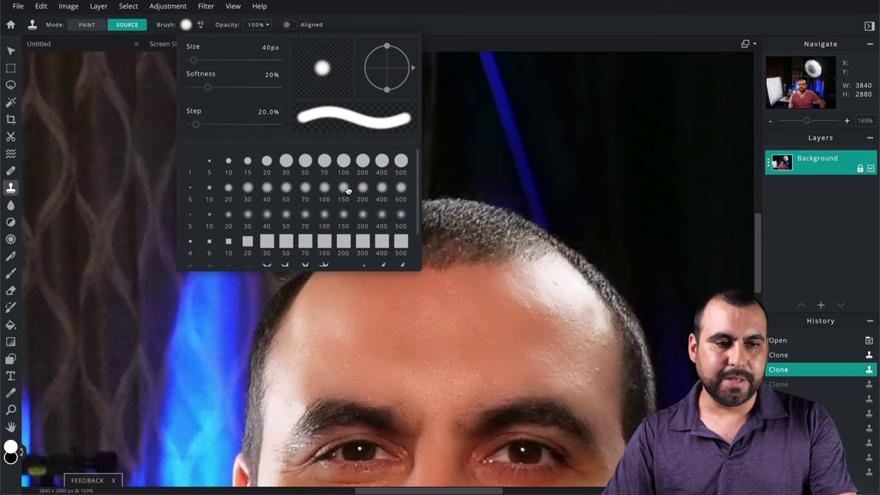
scroll(348, 190, down, 2)
scroll(348, 191, up, 2)
click(563, 84)
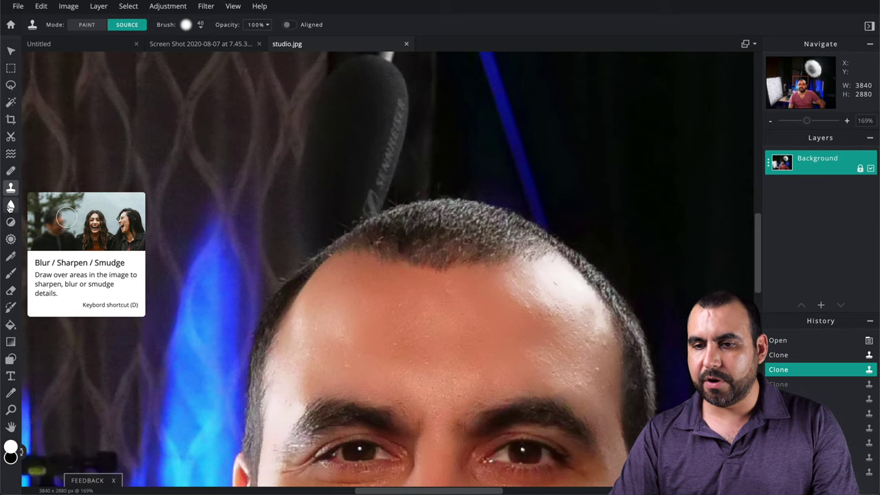
Choose the Blur tool, zoom out to 60%, and set the brush size to 719 px
click(10, 205)
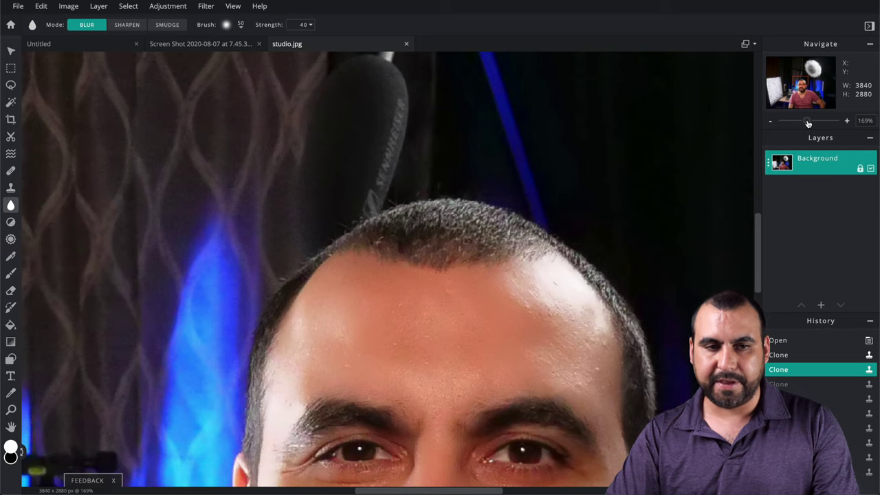
drag(809, 122, 794, 121)
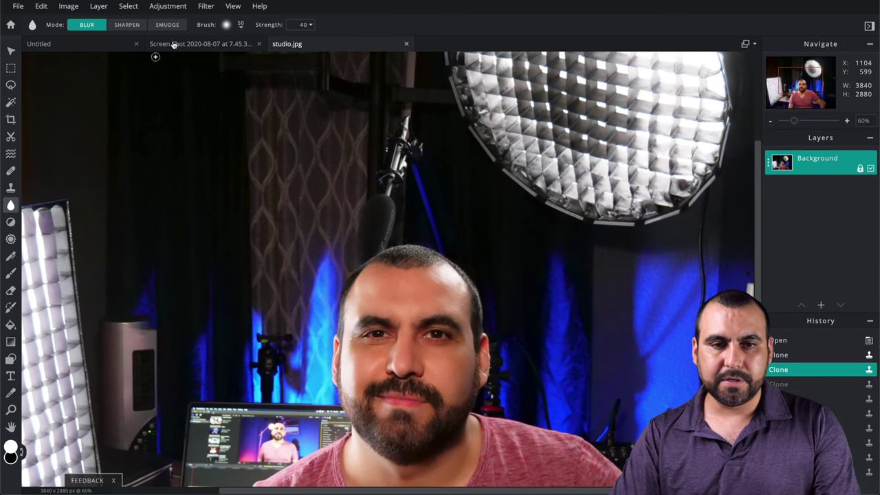
click(239, 28)
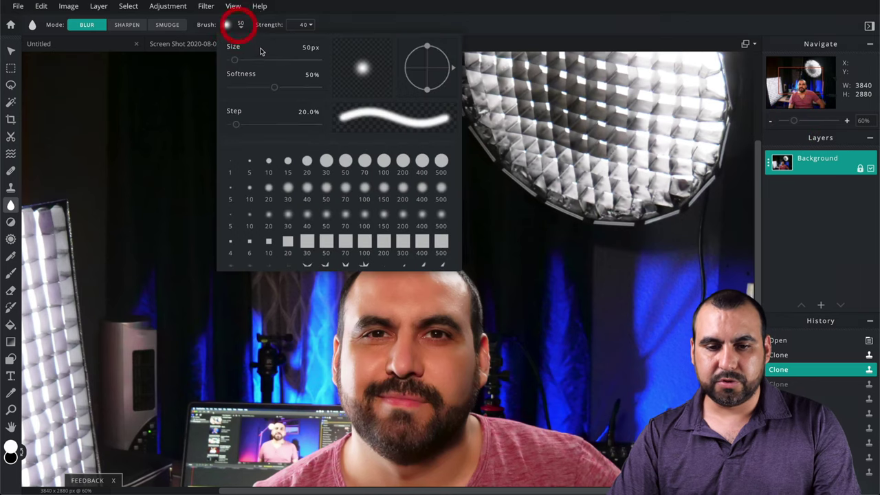
click(294, 60)
click(466, 320)
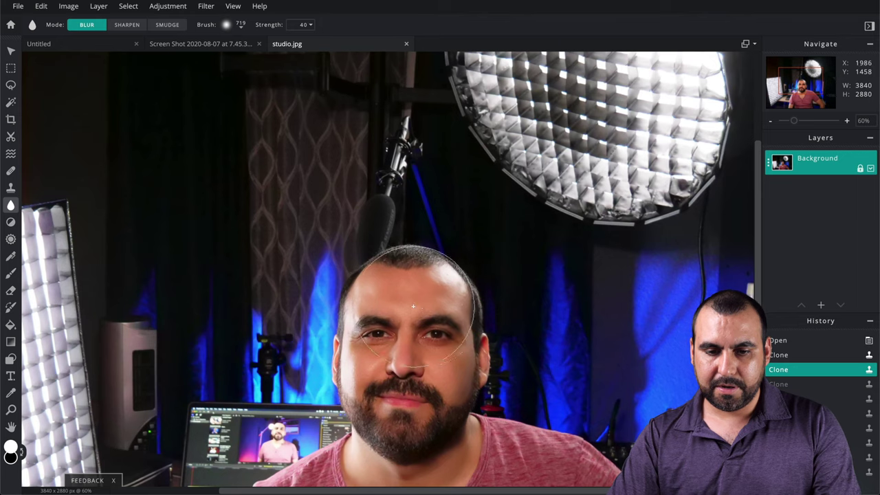
Blur the chin and whole face with broad strokes, then undo both blurs
click(389, 404)
drag(388, 404, 398, 395)
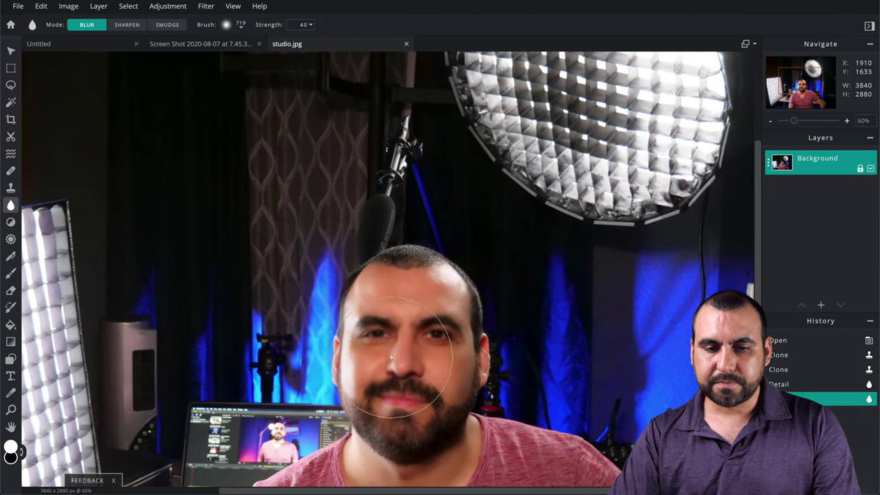
drag(403, 344, 295, 266)
key(ctrl+z)
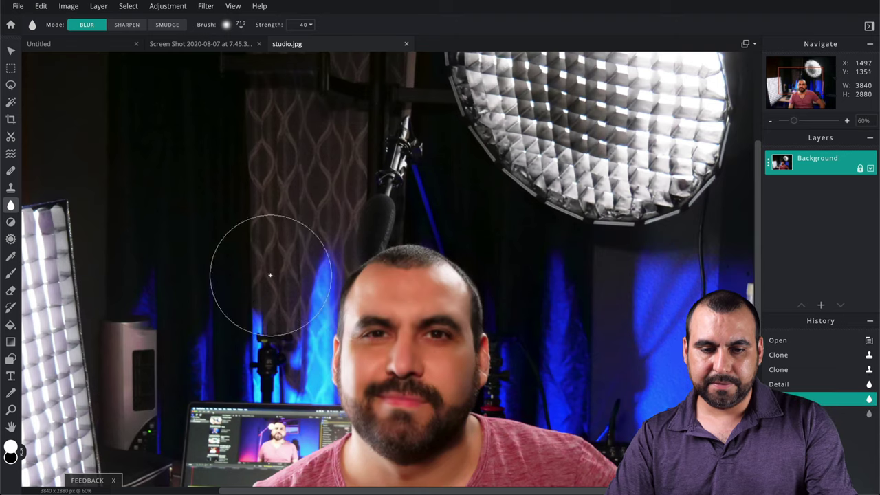
key(ctrl+z)
key(ctrl+z)
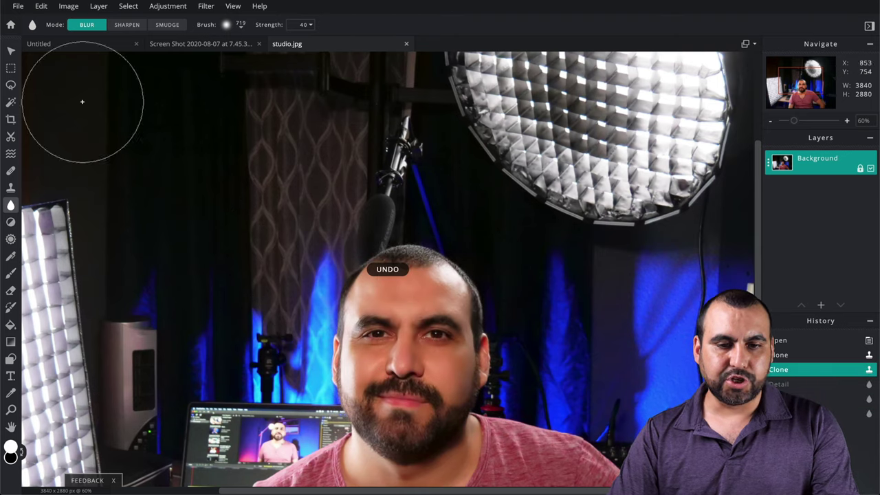
In Sharpen mode, sharpen the eyes and forehead, then undo back to the opened photo
click(134, 28)
mouse_move(418, 316)
mouse_down()
mouse_move(422, 332)
mouse_move(403, 338)
mouse_up()
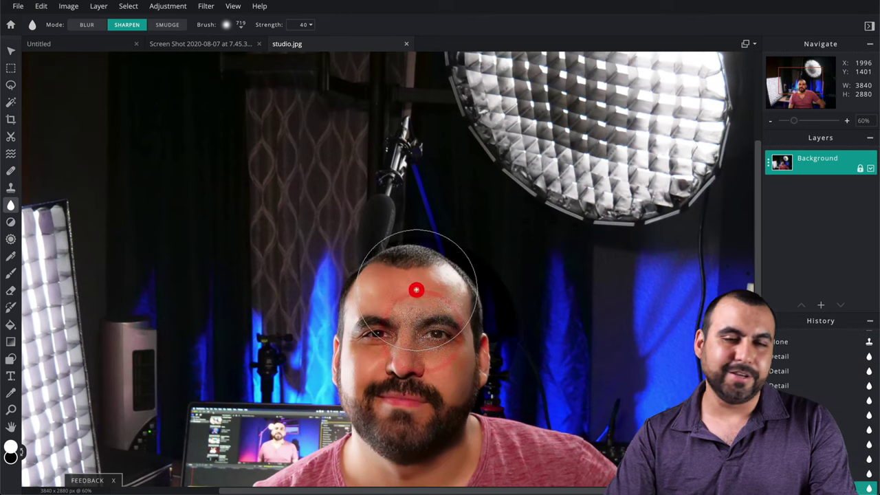
drag(416, 291, 416, 290)
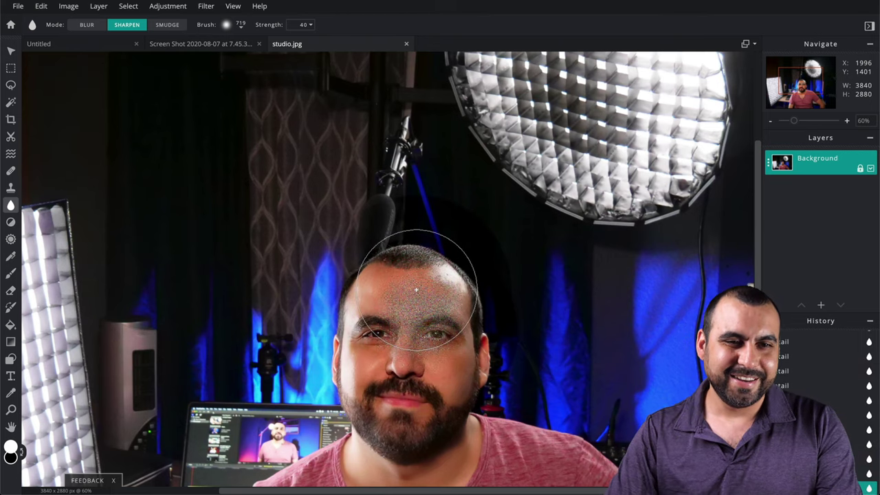
key(ctrl+z)
key(ctrl+z)
key(ctrl+z)
key(ctrl+z)
key(ctrl+z)
key(ctrl+z)
key(ctrl+z)
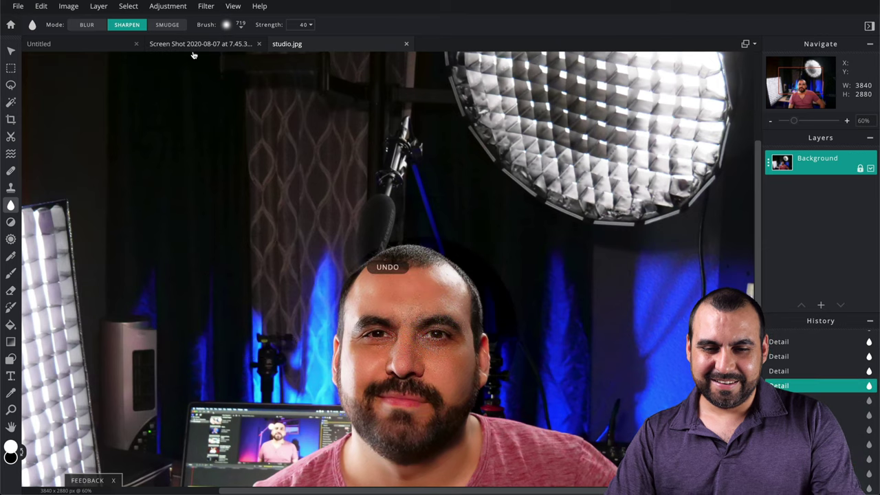
key(ctrl+z)
key(ctrl+z)
key(ctrl+z)
key(ctrl+z)
key(ctrl+z)
key(ctrl+z)
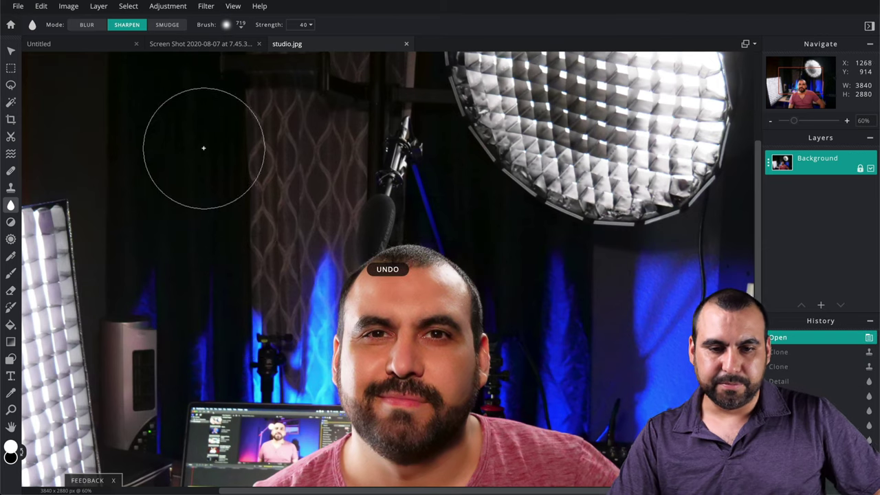
In Smudge mode, smear the face upward, undo the distortion, and check the brush settings
click(173, 25)
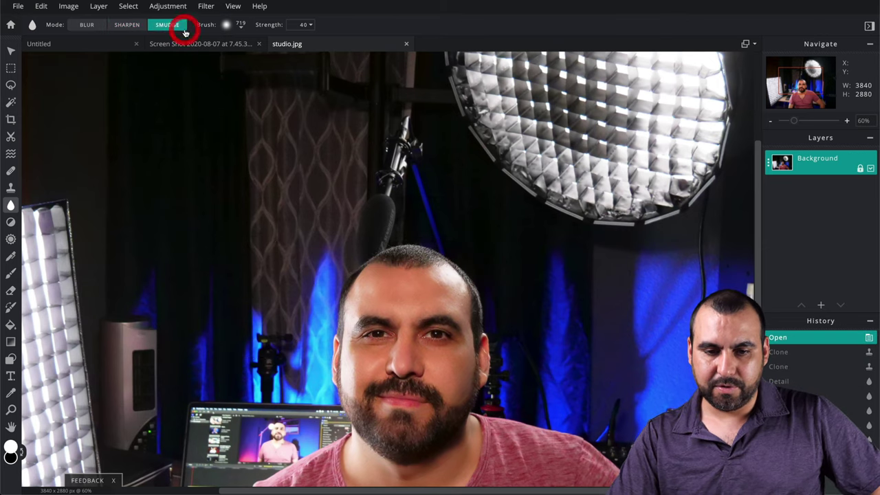
click(405, 341)
click(408, 341)
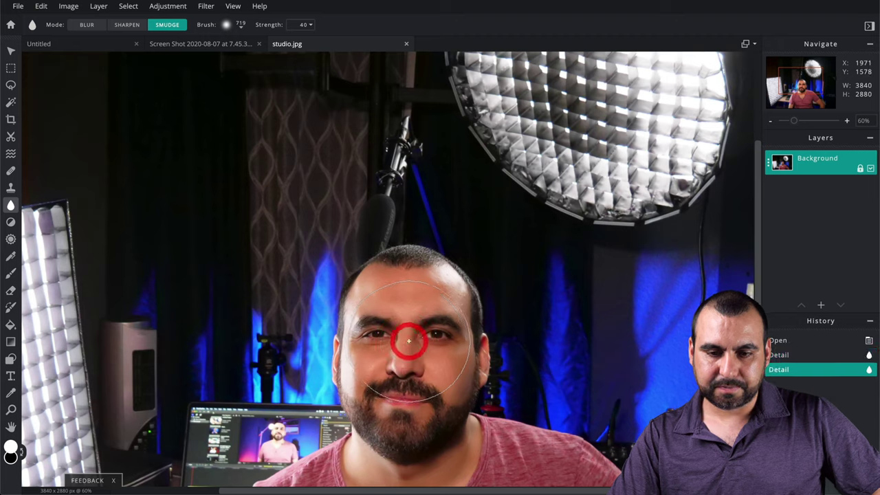
click(403, 337)
click(399, 330)
click(410, 344)
click(416, 361)
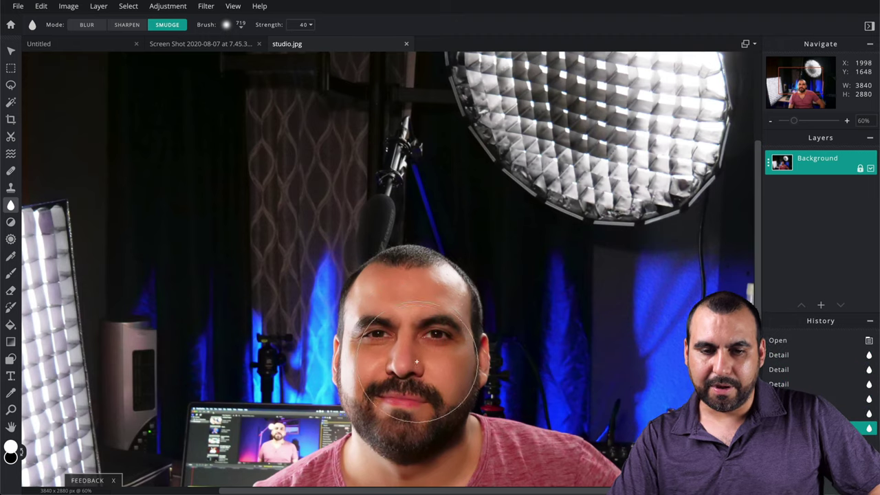
mouse_move(416, 361)
mouse_down()
mouse_move(348, 295)
mouse_move(447, 339)
mouse_up()
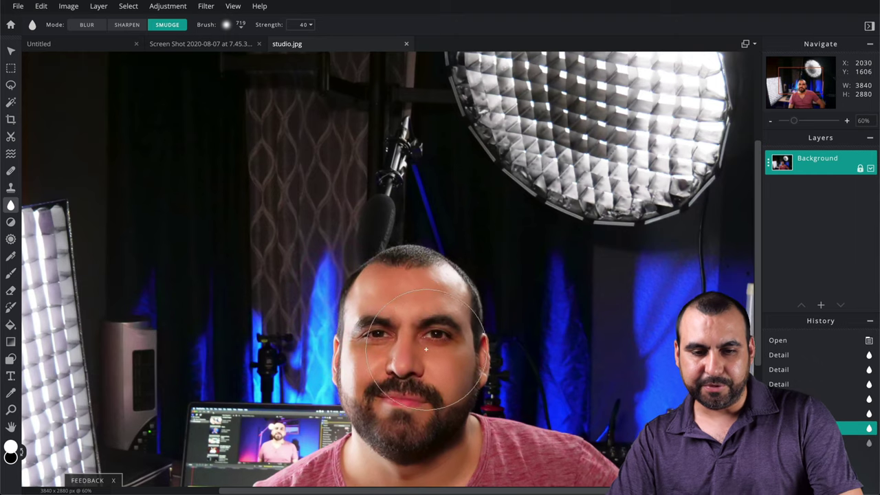
drag(406, 386, 409, 220)
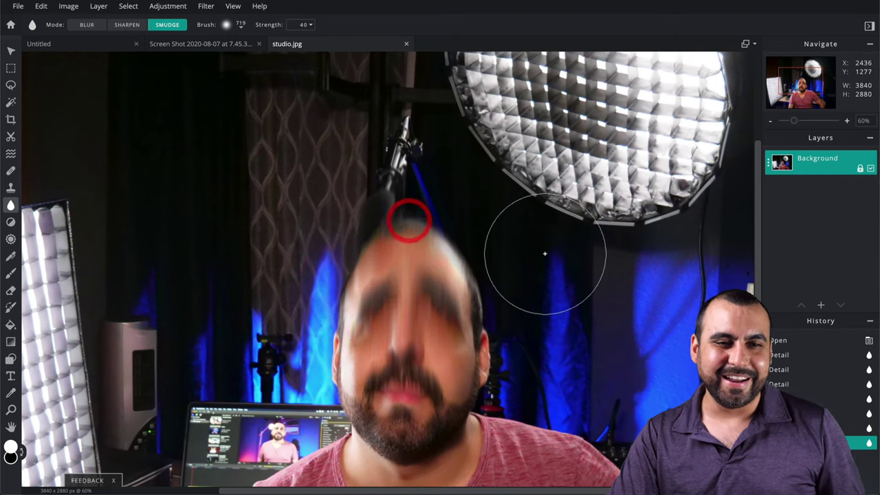
key(ctrl+z)
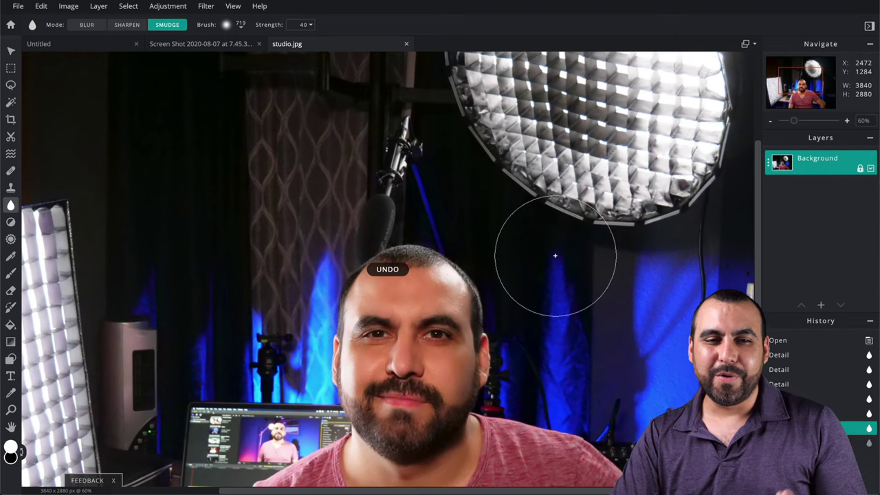
click(229, 28)
click(370, 33)
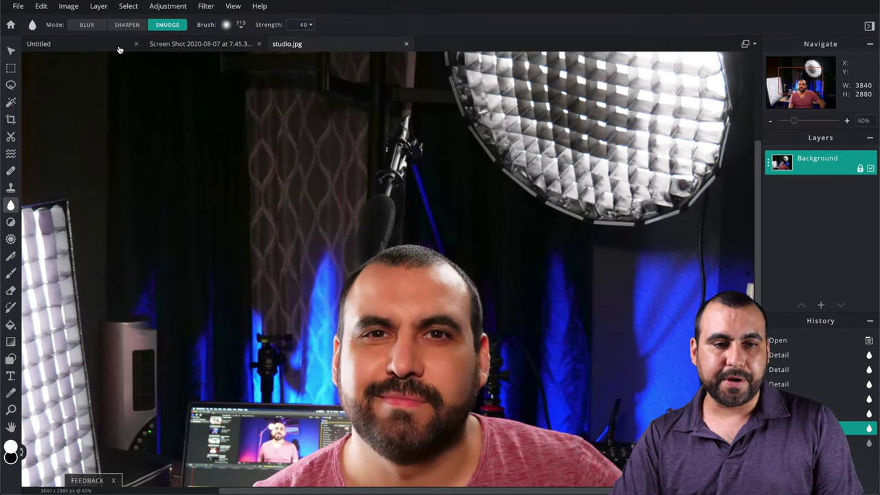
Browse the Screen Shot and Untitled documents, return to studio.jpg, and pick Dodge/Burn
click(216, 49)
click(107, 45)
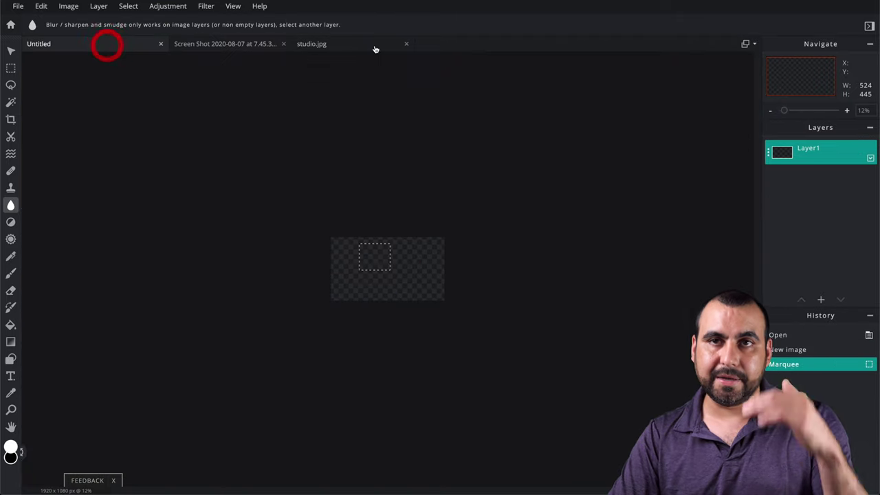
click(359, 48)
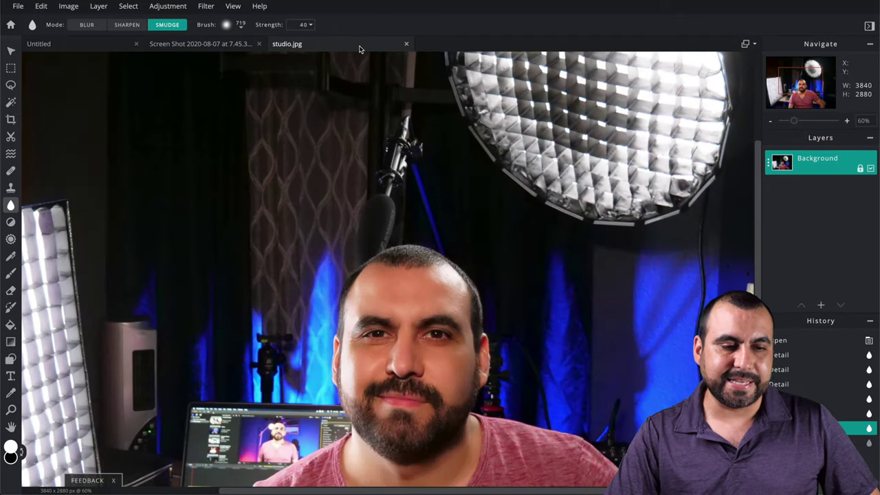
click(11, 224)
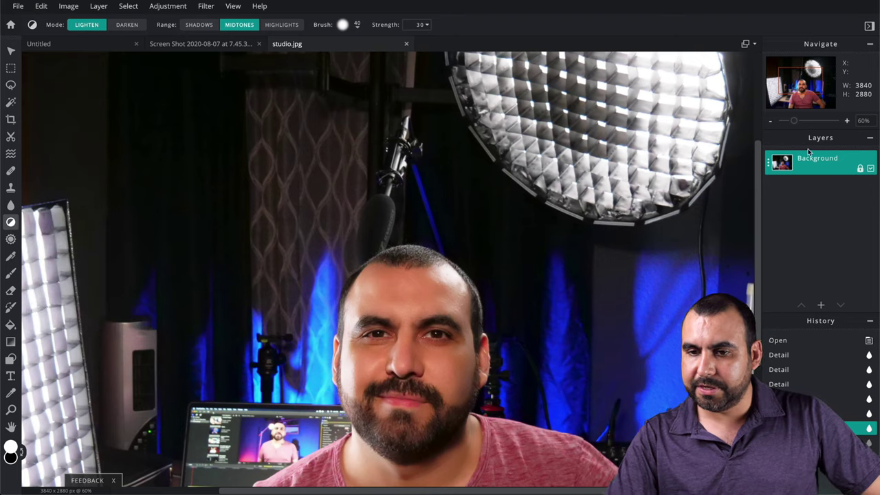
Adjust the zoom to frame the photo and set the Dodge brush to 255 px
drag(796, 128, 789, 125)
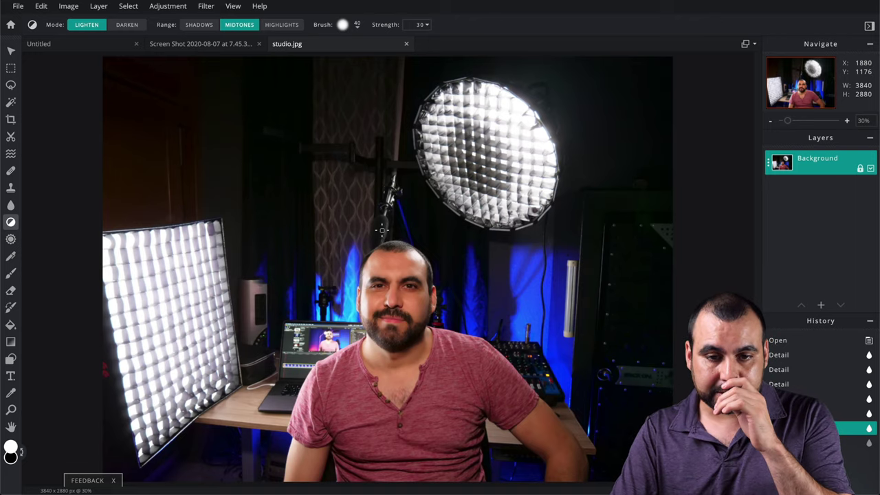
scroll(388, 206, up, 5)
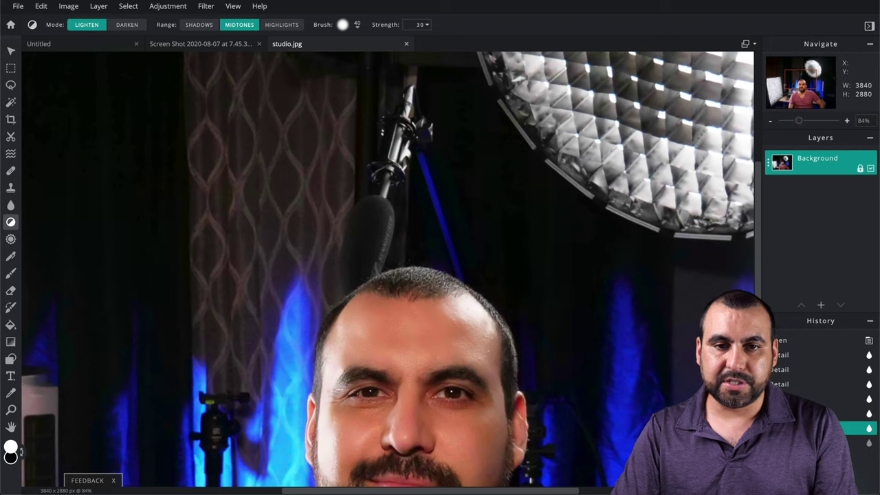
click(362, 26)
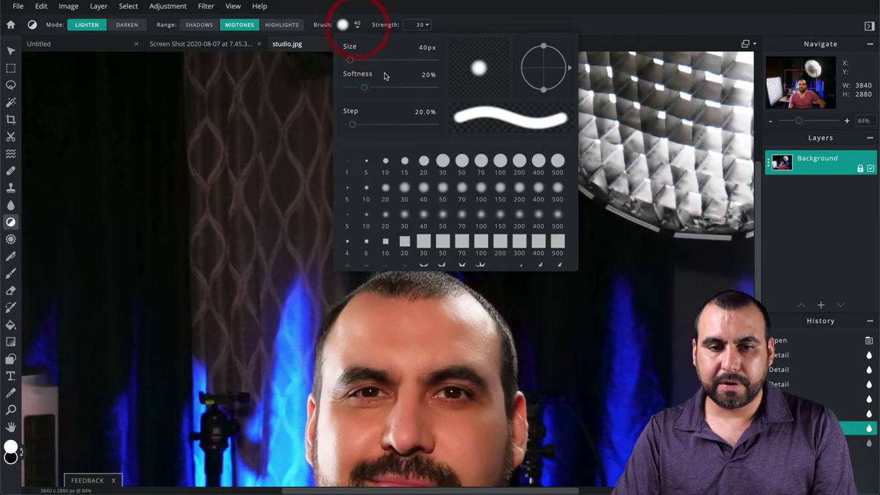
click(365, 61)
click(281, 154)
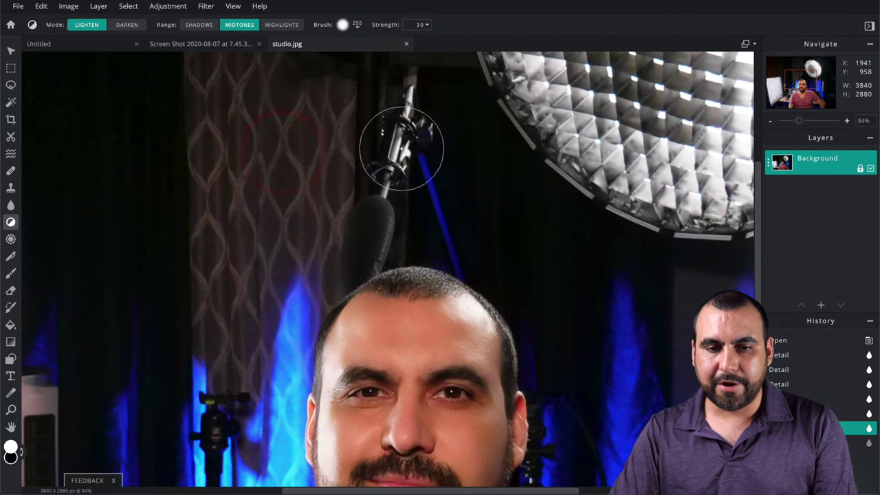
Lighten the microphone's midtones with several dodge clicks
click(362, 230)
click(361, 232)
click(361, 258)
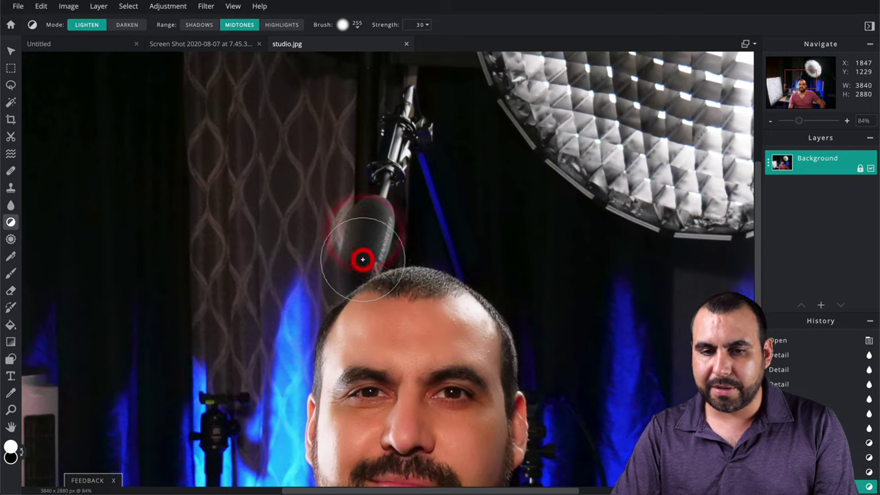
click(364, 255)
Lighten the microphone stand from its upper part down its length
click(383, 201)
click(391, 137)
click(389, 91)
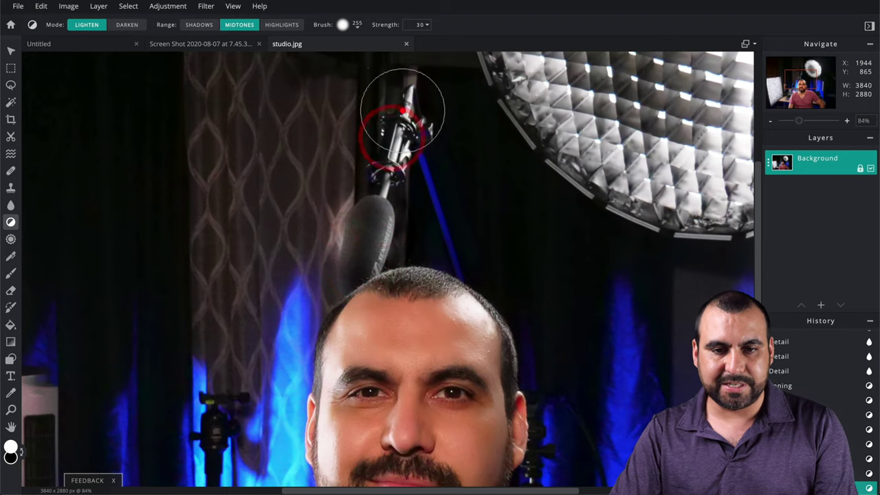
click(403, 111)
click(403, 142)
click(399, 153)
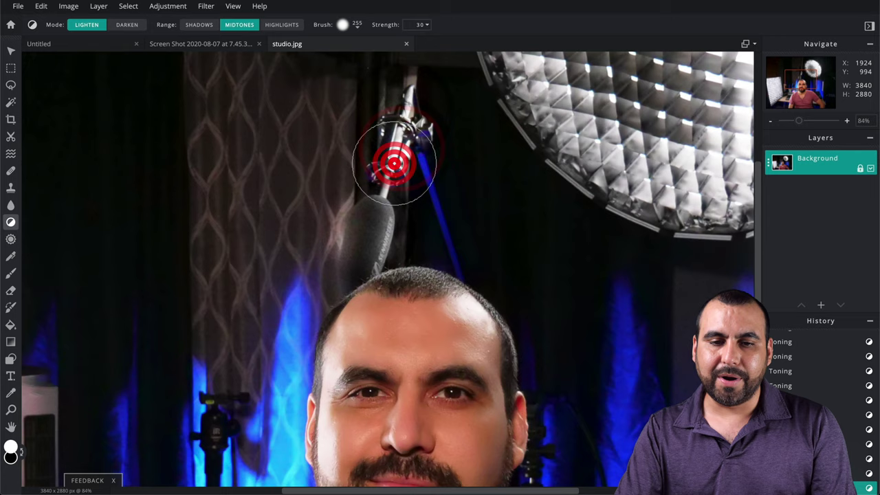
click(394, 164)
click(419, 100)
scroll(419, 212, down, 5)
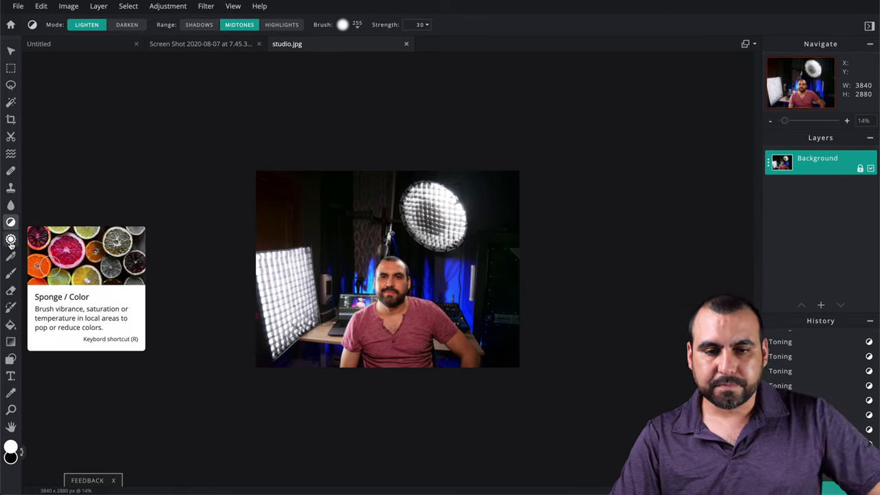
click(11, 240)
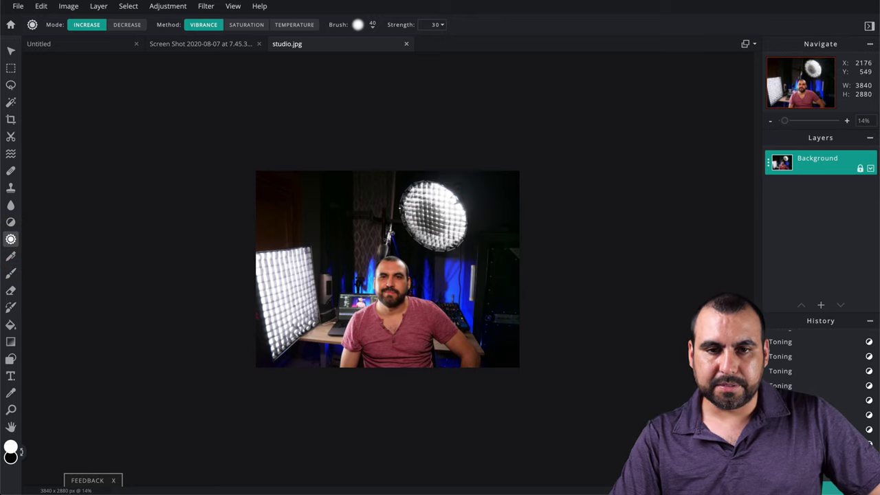
Enlarge the Sponge brush to 353 px, then try and undo a vibrance stroke on the face at 78%
click(372, 25)
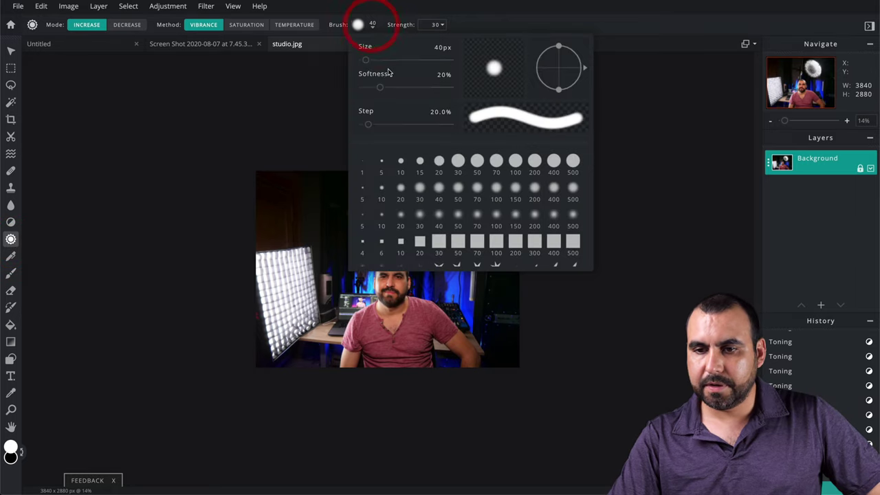
drag(389, 69, 392, 63)
click(761, 160)
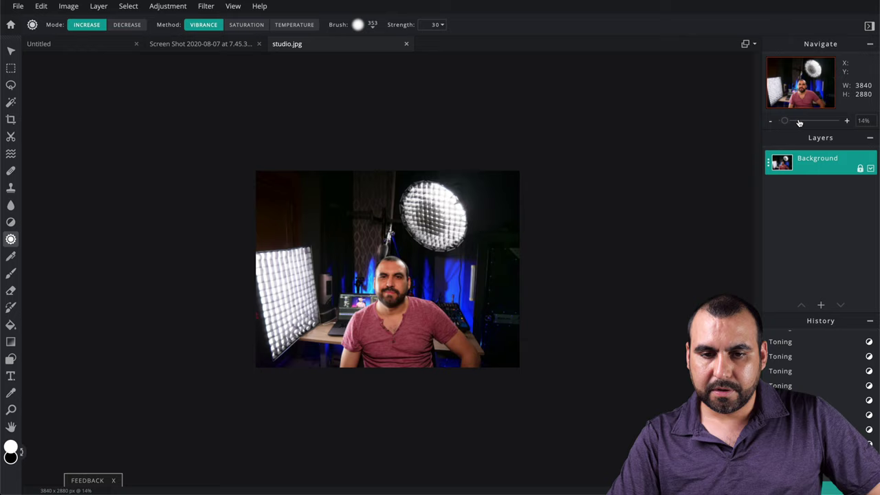
click(797, 121)
mouse_move(460, 224)
mouse_down()
mouse_move(451, 298)
mouse_move(436, 298)
mouse_move(456, 295)
mouse_move(453, 317)
mouse_up()
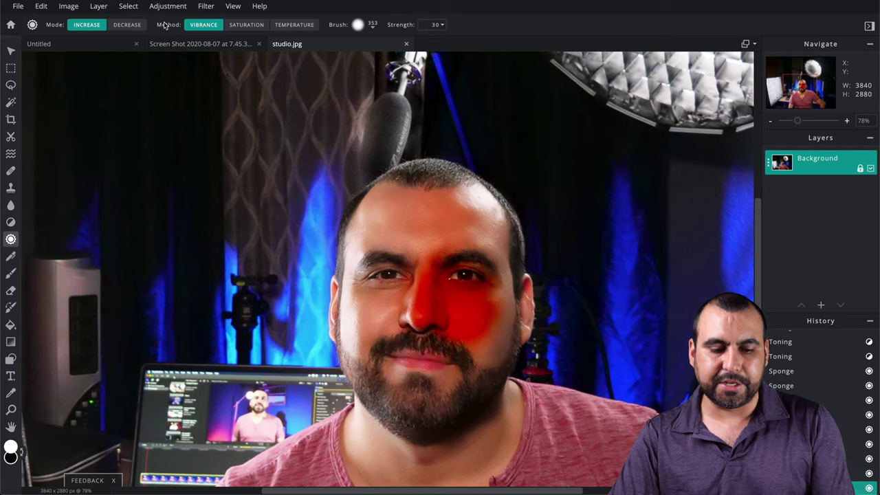
key(ctrl+z)
key(ctrl+z)
key(ctrl+z)
key(ctrl+z)
key(ctrl+z)
key(ctrl+z)
key(ctrl+z)
key(ctrl+z)
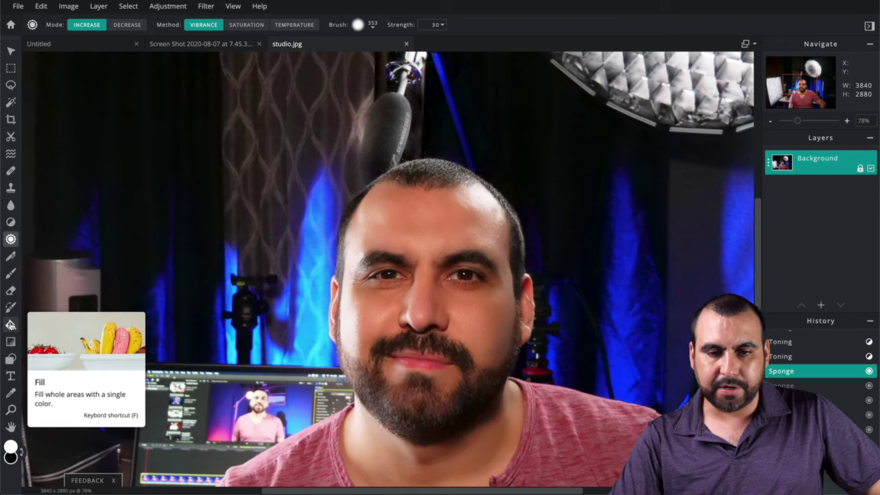
With the Fill tool, test a white fill on the face skin, then undo it
click(10, 324)
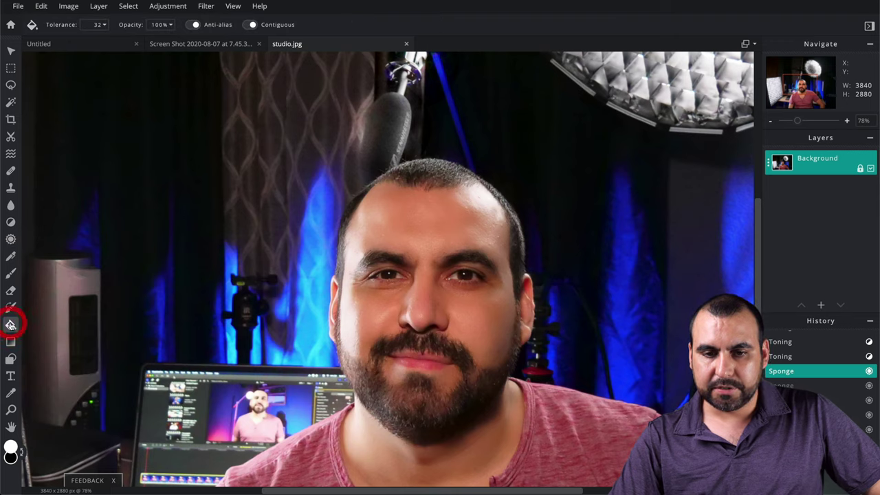
click(434, 219)
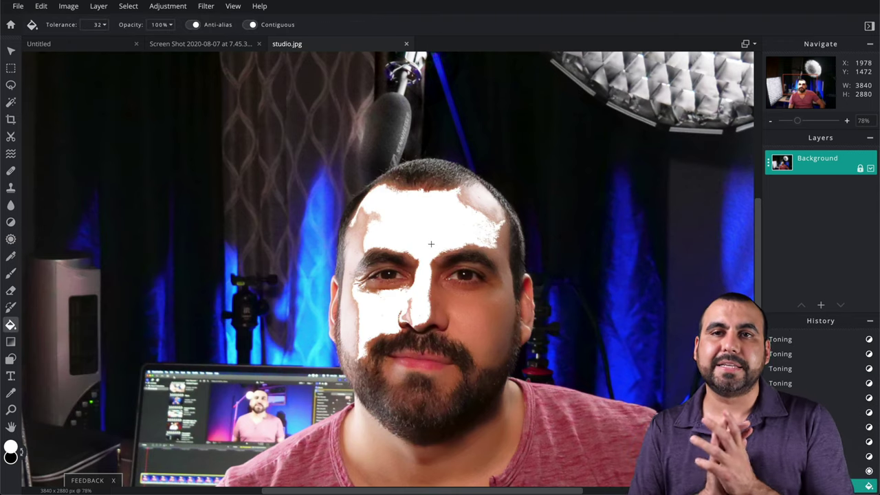
key(ctrl+z)
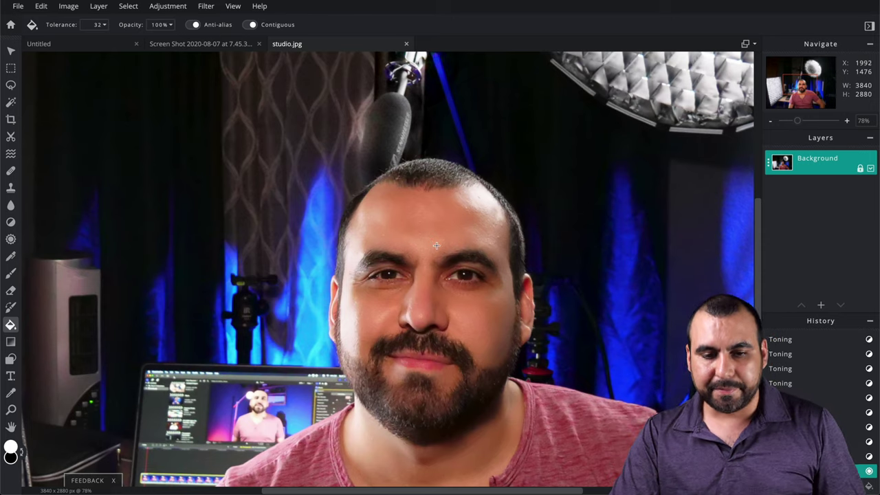
scroll(437, 245, down, 5)
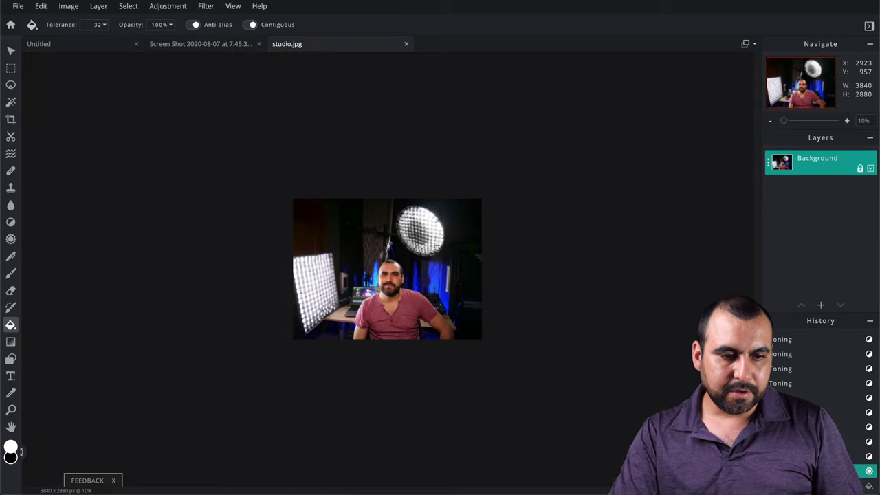
scroll(437, 245, up, 4)
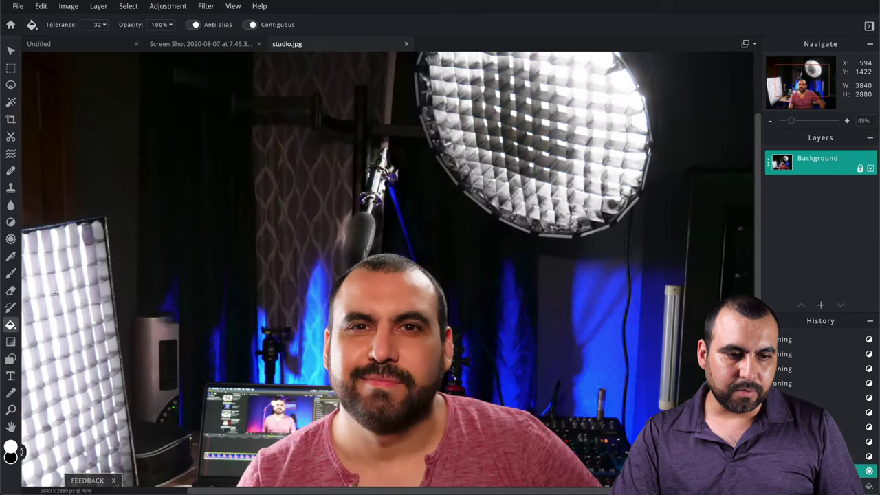
Fill the left softbox white, set the foreground to red #FF0000, and undo a red fill
click(59, 283)
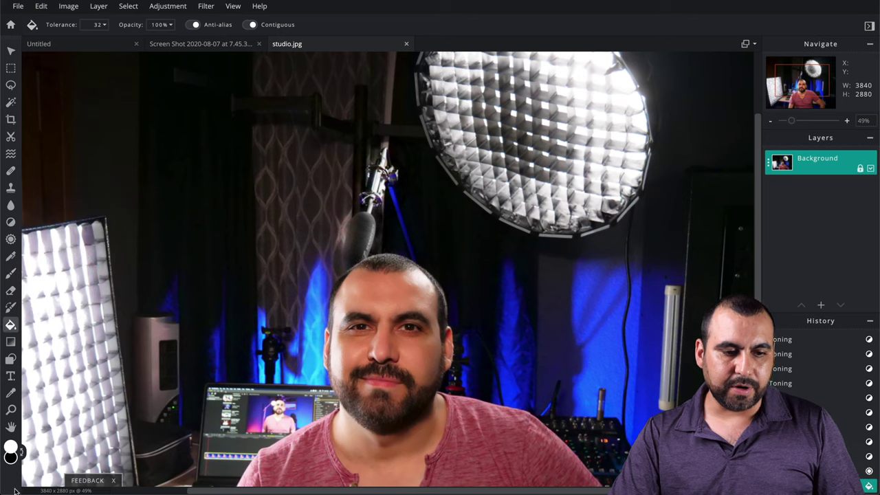
click(11, 447)
drag(449, 210, 458, 169)
click(518, 324)
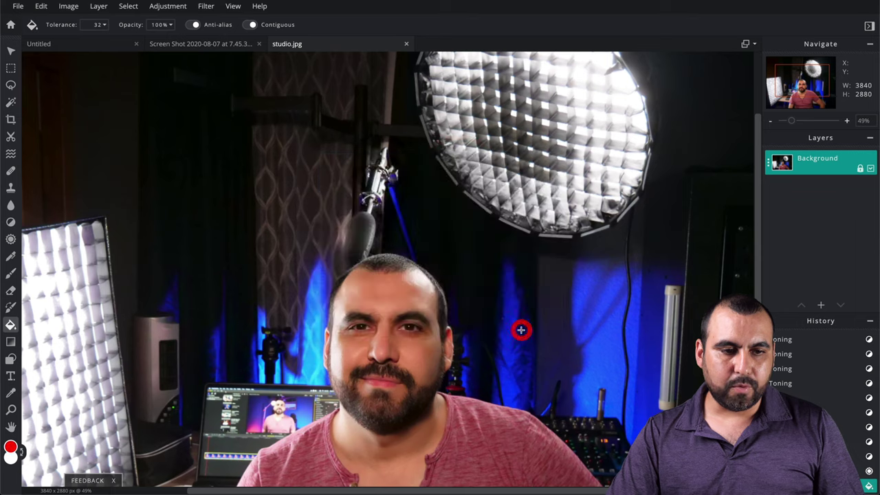
click(55, 240)
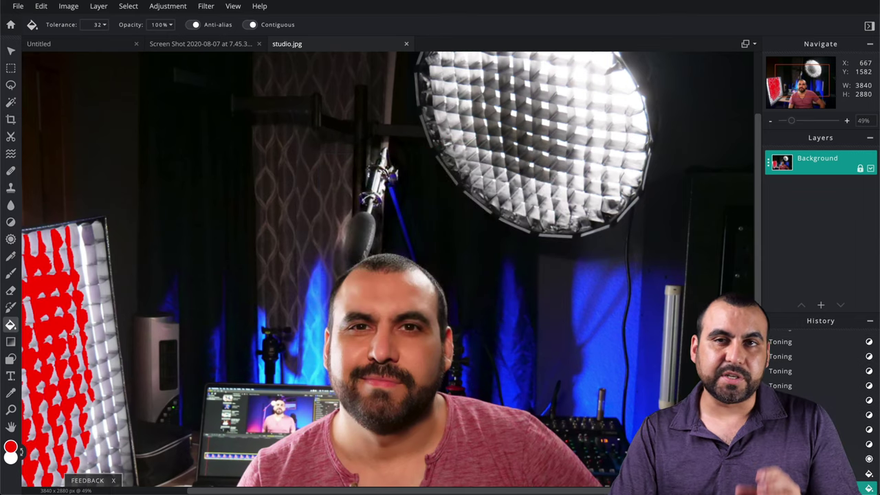
key(ctrl+z)
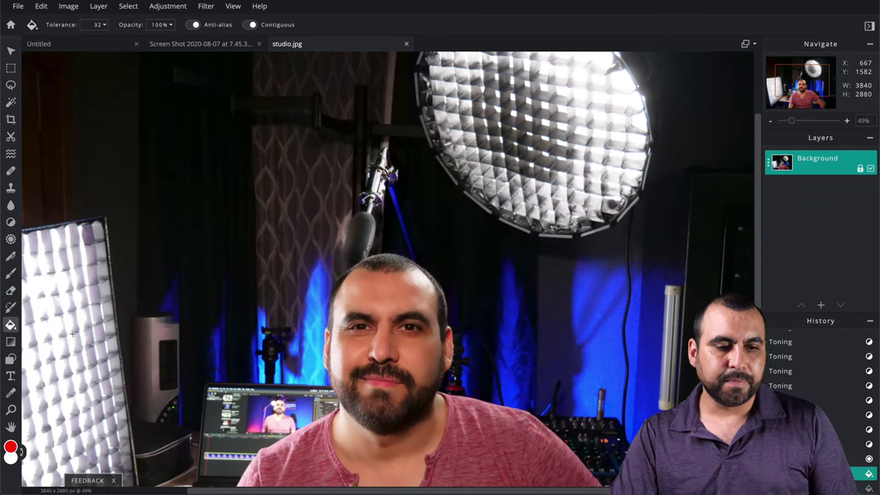
Draw a vertical white-to-red gradient over the face, toggling the type to radial and back to linear
click(10, 342)
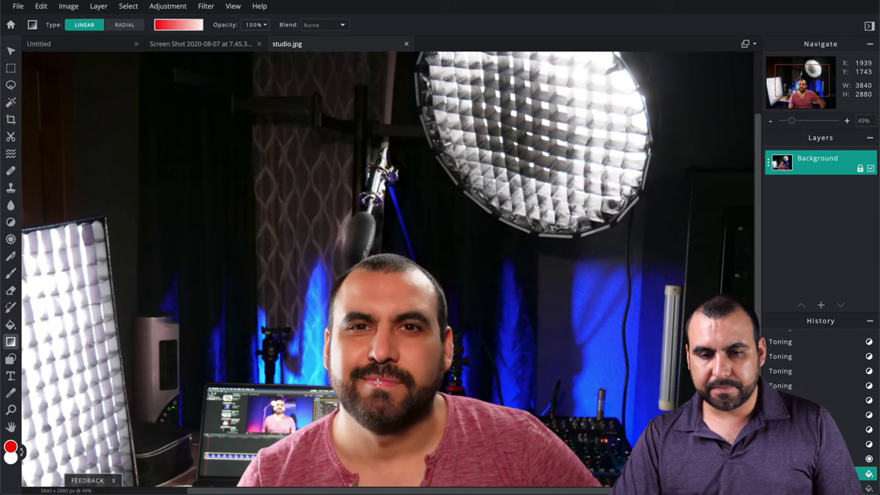
drag(380, 392, 380, 282)
click(380, 282)
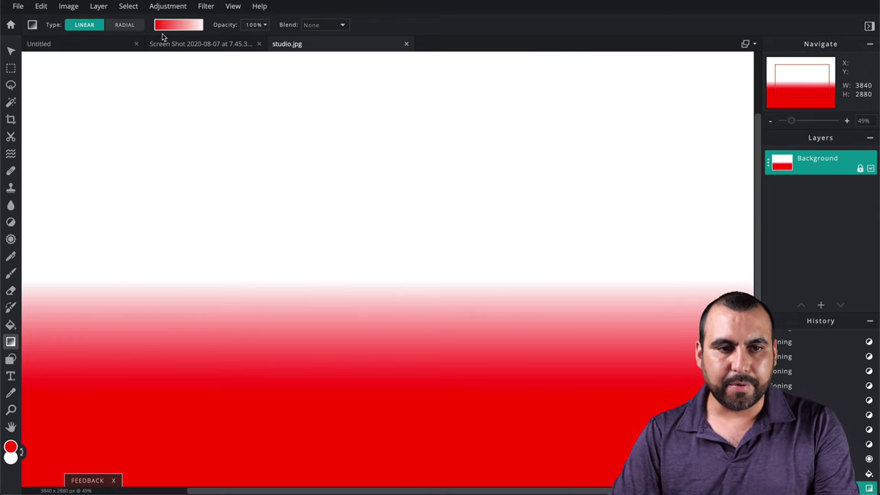
click(118, 25)
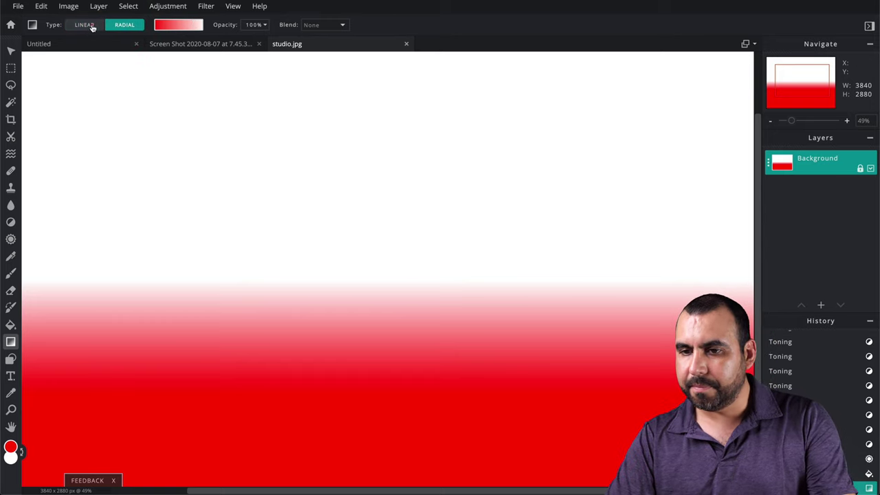
click(85, 25)
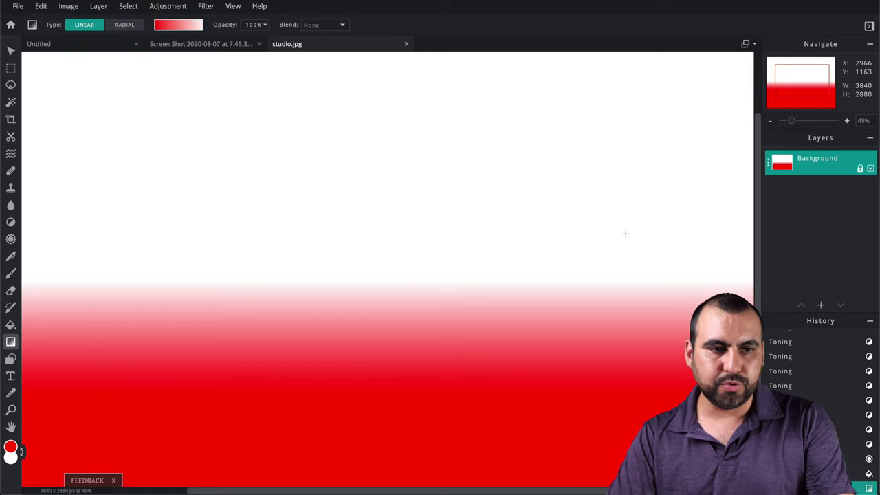
Lower the gradient opacity to 49% then 0%, and undo the gradient to restore the photo
click(261, 25)
drag(267, 43, 180, 44)
click(210, 172)
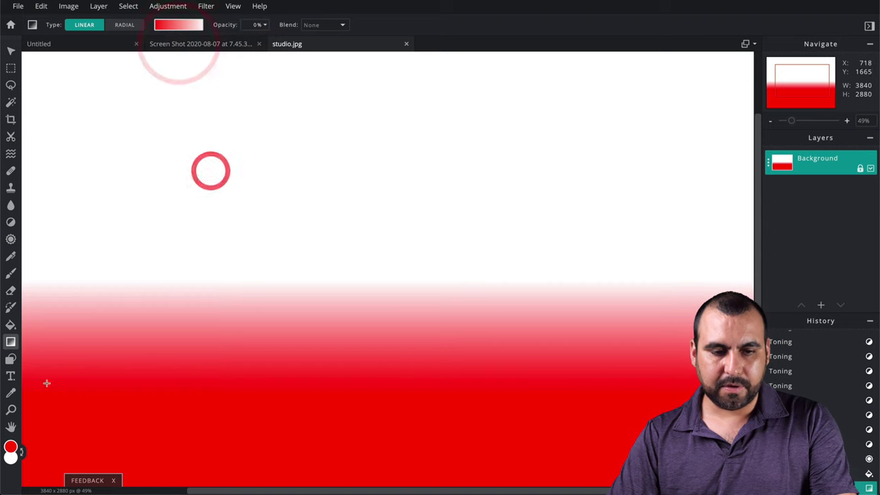
click(157, 343)
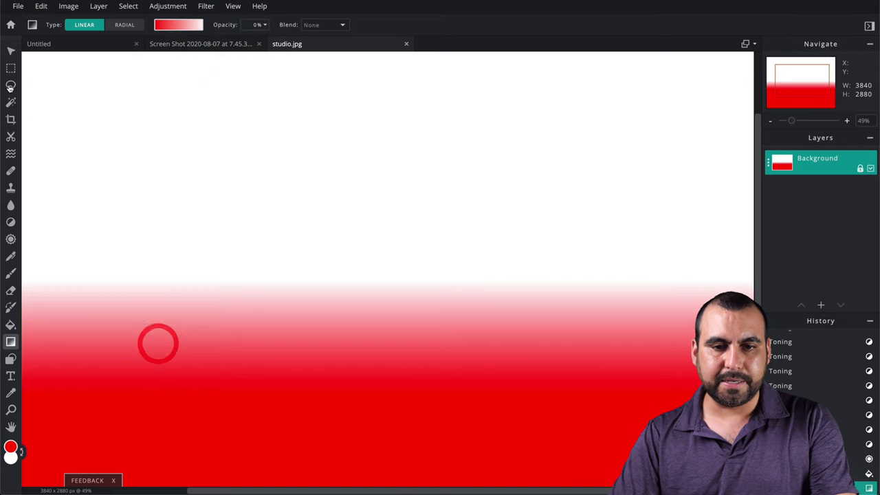
click(11, 51)
key(ctrl+z)
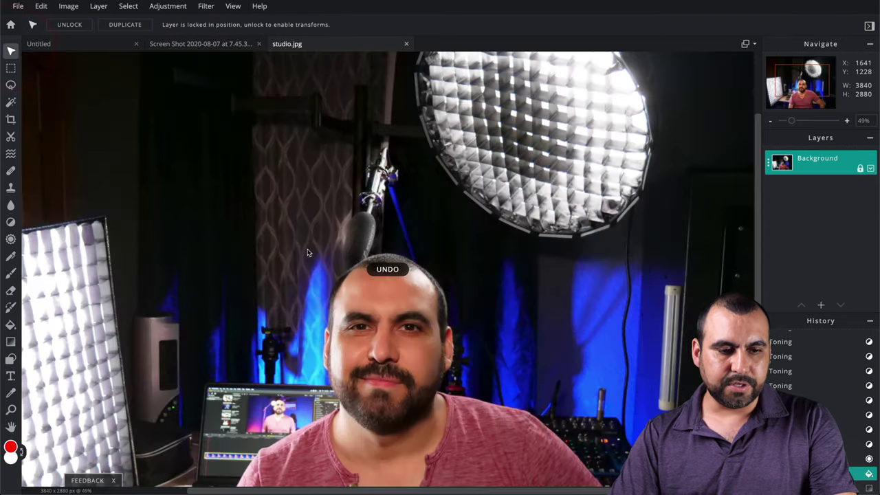
Draw vertical and diagonal linear gradients, then two radial gradients across the photo
click(10, 344)
drag(408, 368, 407, 232)
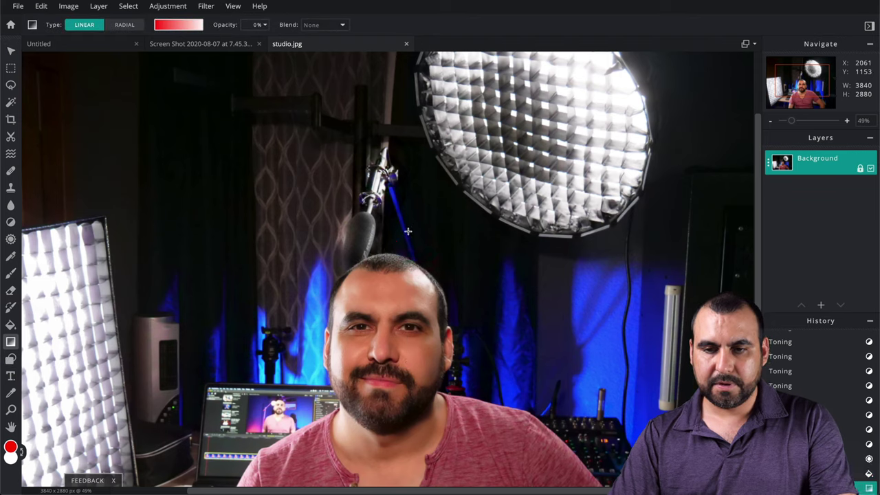
drag(572, 350, 415, 191)
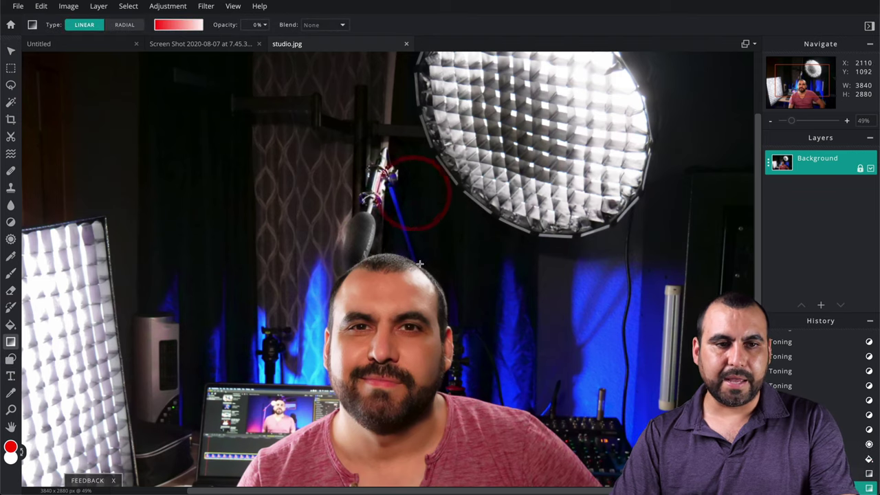
click(121, 25)
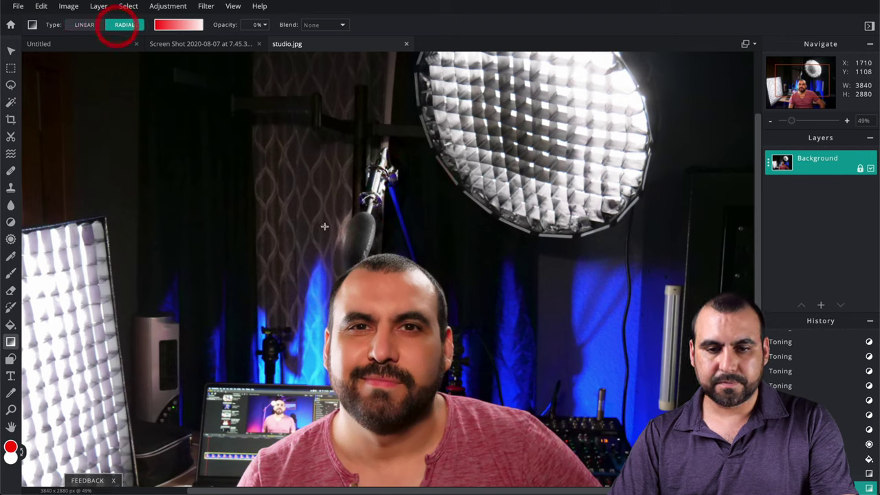
mouse_move(325, 226)
mouse_down()
mouse_move(200, 320)
mouse_move(536, 288)
mouse_up()
drag(564, 355, 347, 261)
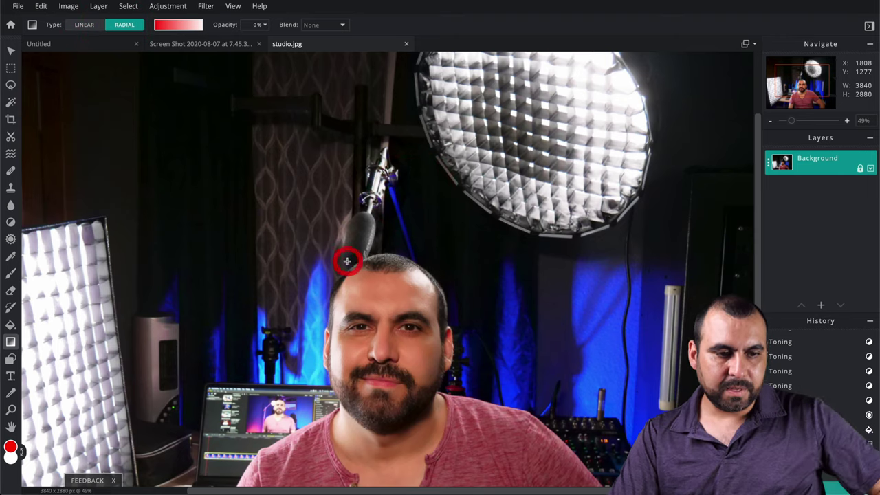
Draw white circle and ellipse shapes over the face and upper left, then undo the extra ellipses
click(11, 359)
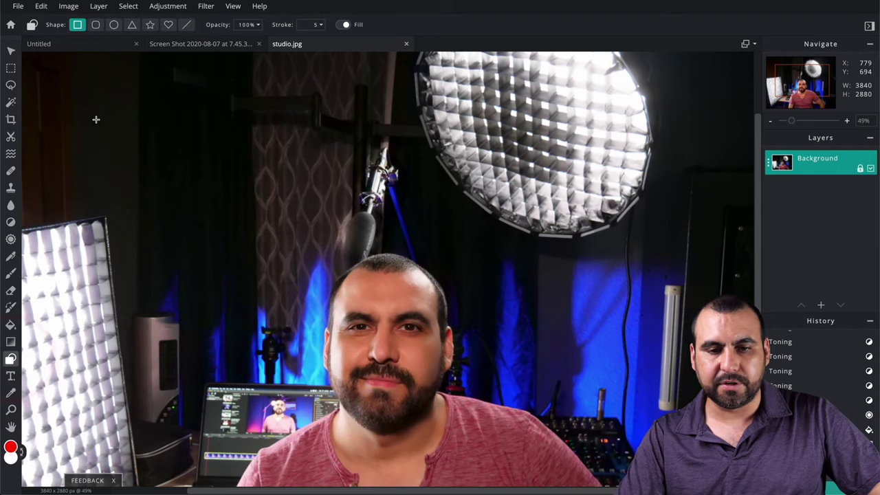
click(115, 25)
drag(291, 255, 515, 471)
drag(419, 278, 422, 273)
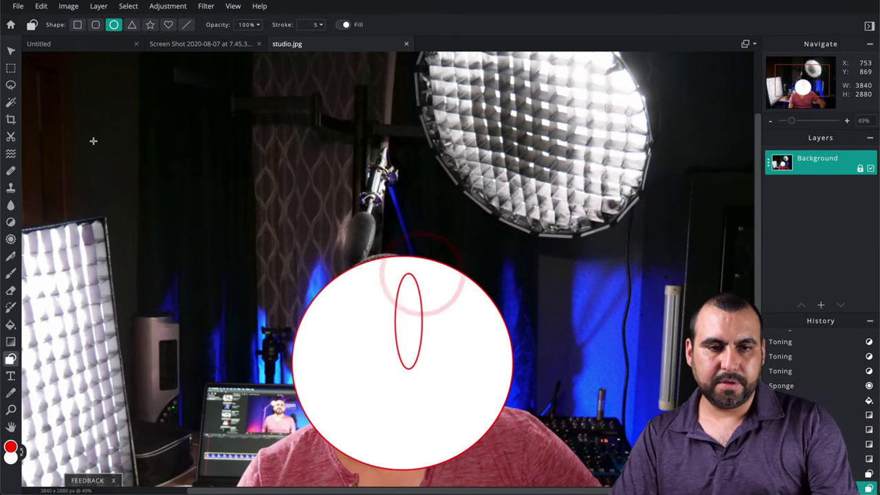
drag(94, 163, 300, 116)
key(super+z)
key(super+z)
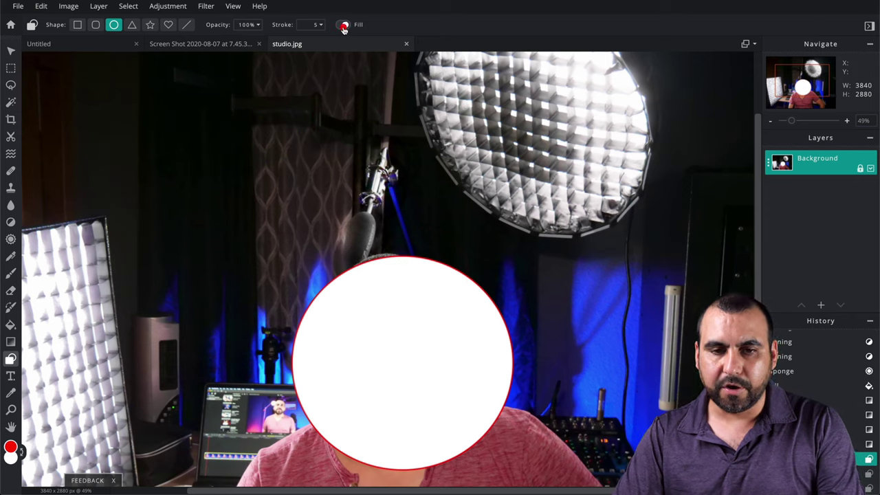
Turn off shape fill, test an outline red ellipse over the light stand, and undo it
click(344, 28)
drag(296, 100, 407, 181)
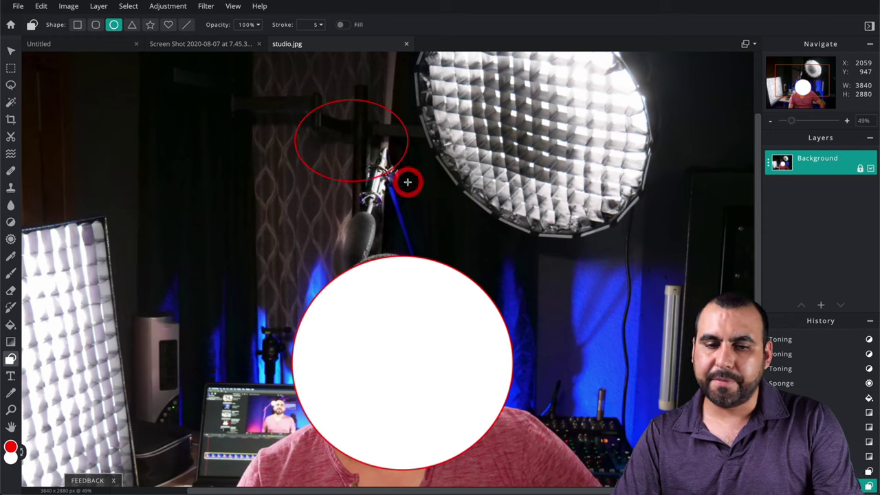
key(super+z)
key(super+z)
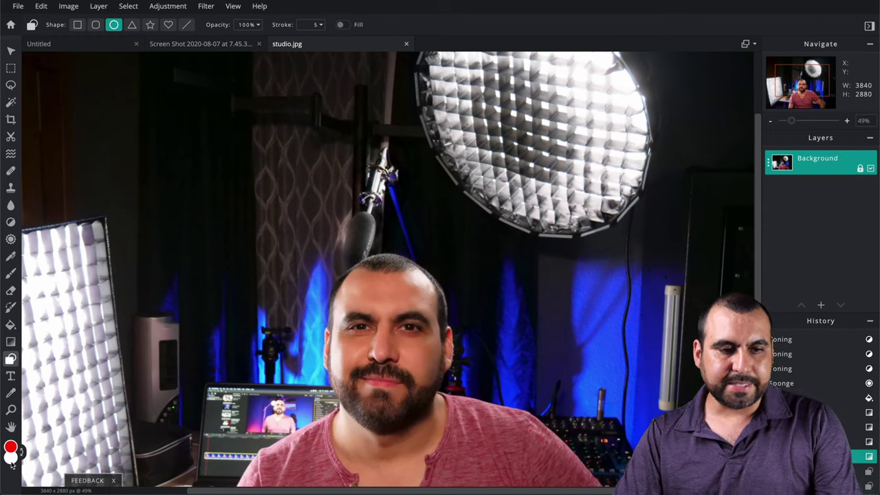
Add the red 'Lorem ipsum .. your text here ..' text layer and sample the face's skin tone as foreground
click(11, 377)
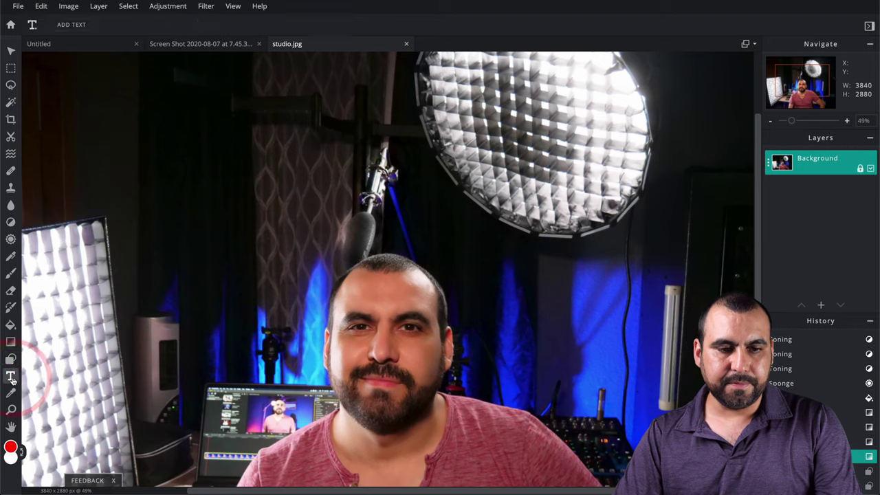
click(185, 268)
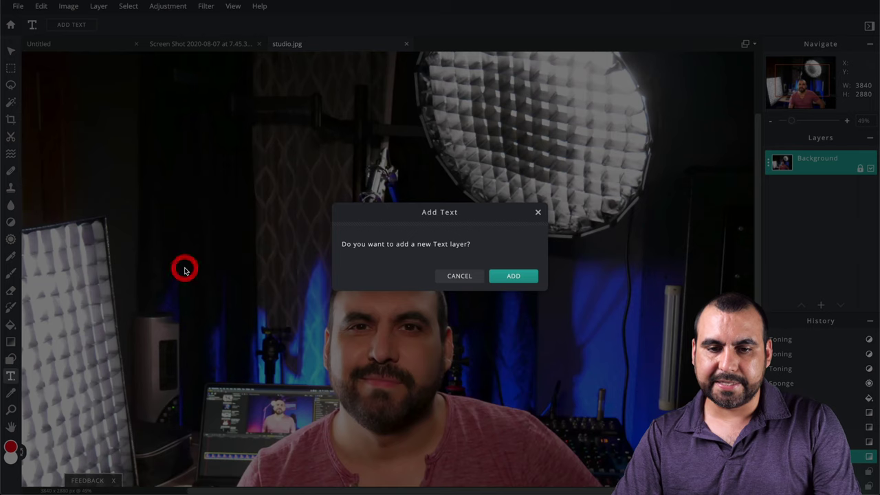
click(513, 276)
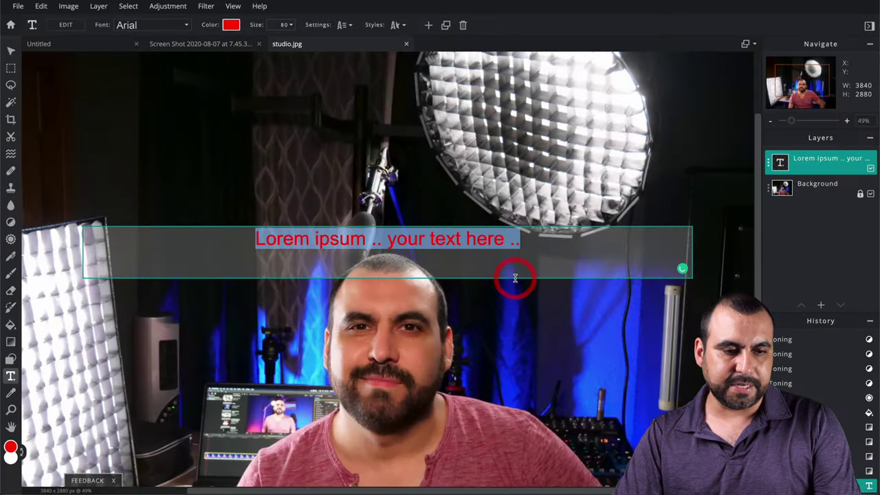
click(12, 392)
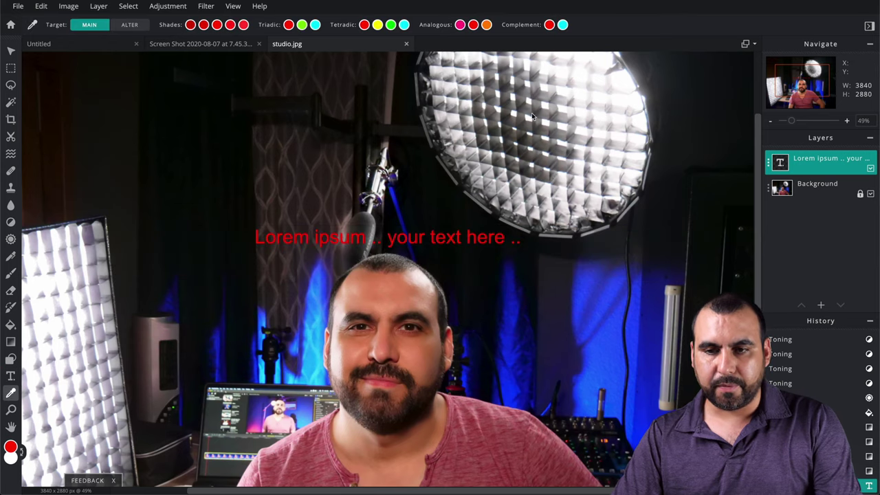
click(400, 294)
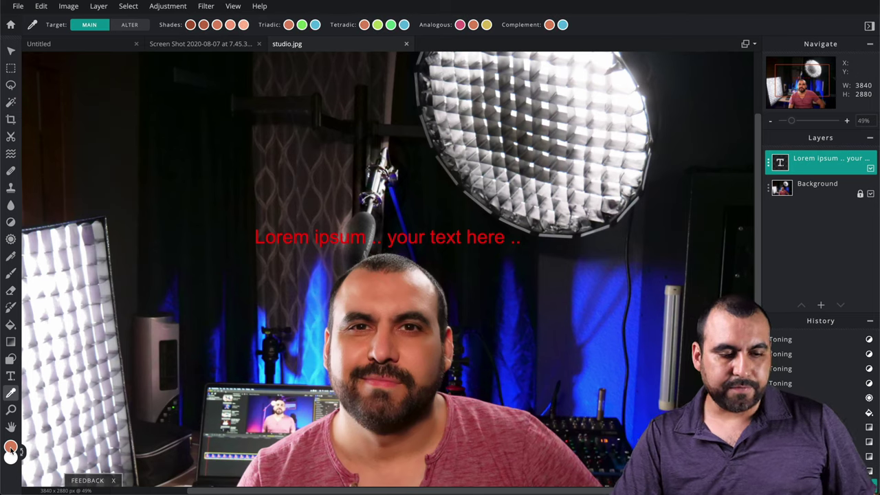
Zoom in on the face and pan the view slightly across the photo
click(11, 409)
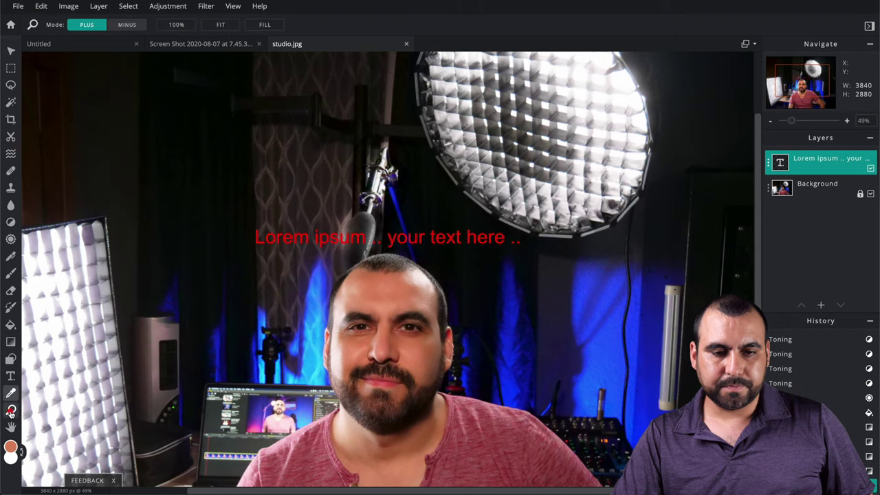
click(255, 304)
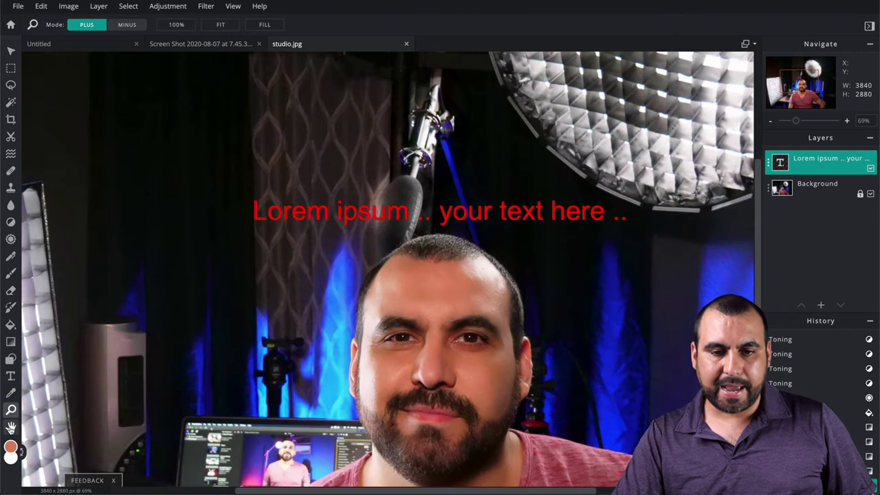
click(11, 427)
drag(317, 323, 278, 258)
click(11, 50)
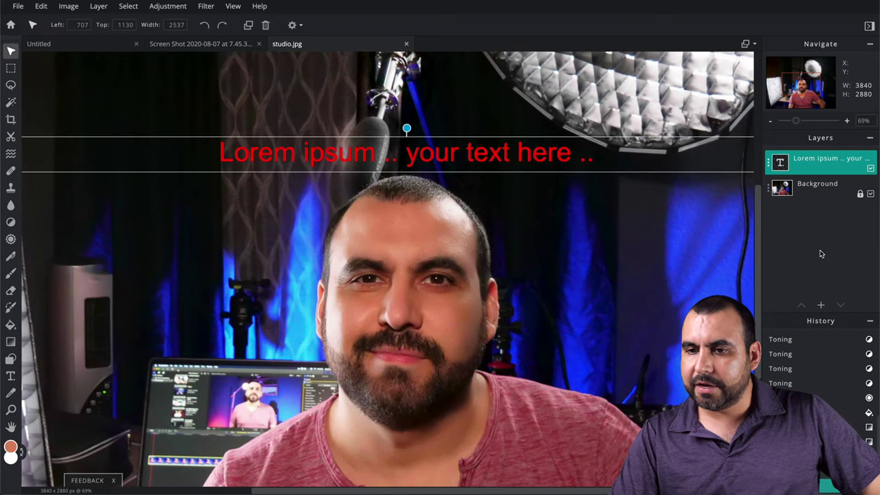
Browse the File and neighbouring menus, then select the Background layer
click(21, 6)
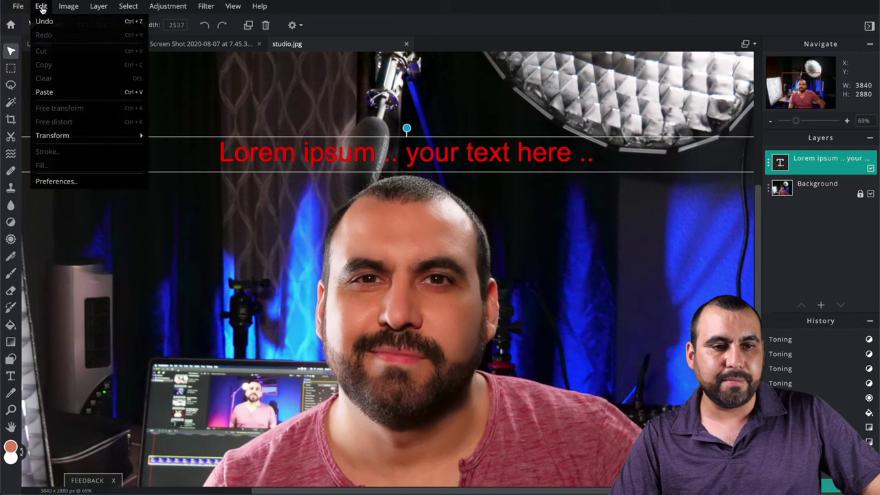
mouse_move(63, 9)
mouse_move(97, 7)
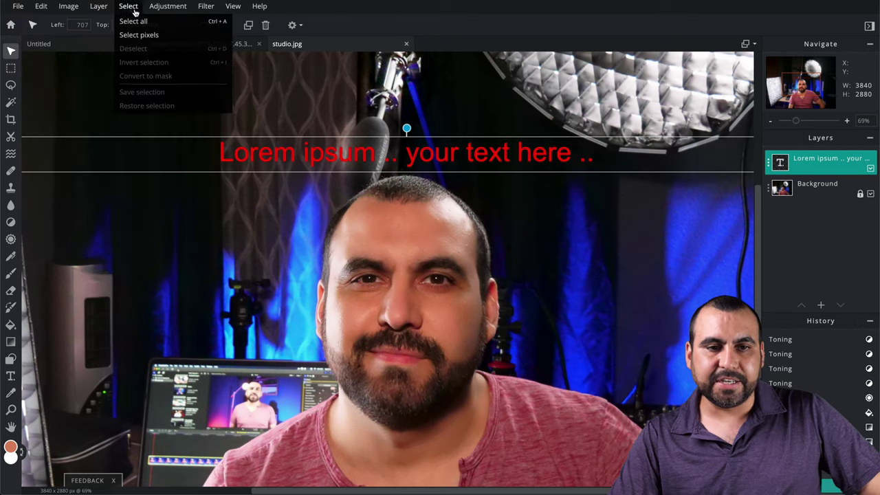
mouse_move(214, 5)
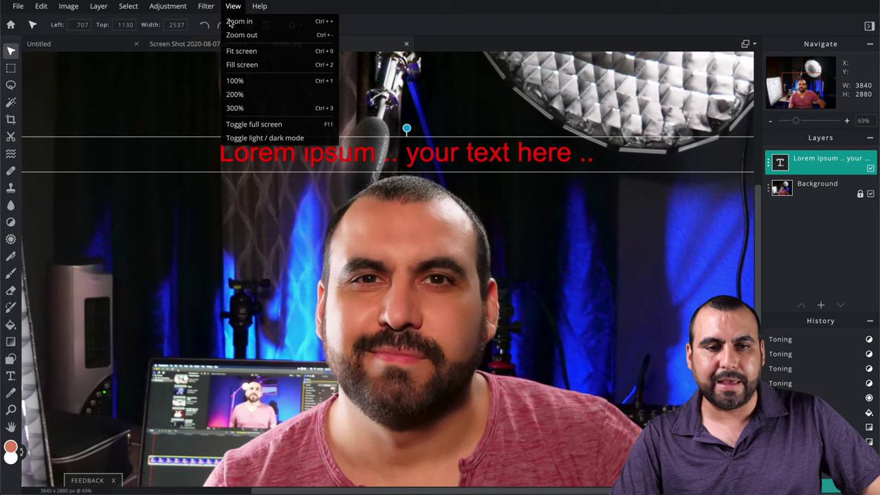
click(167, 242)
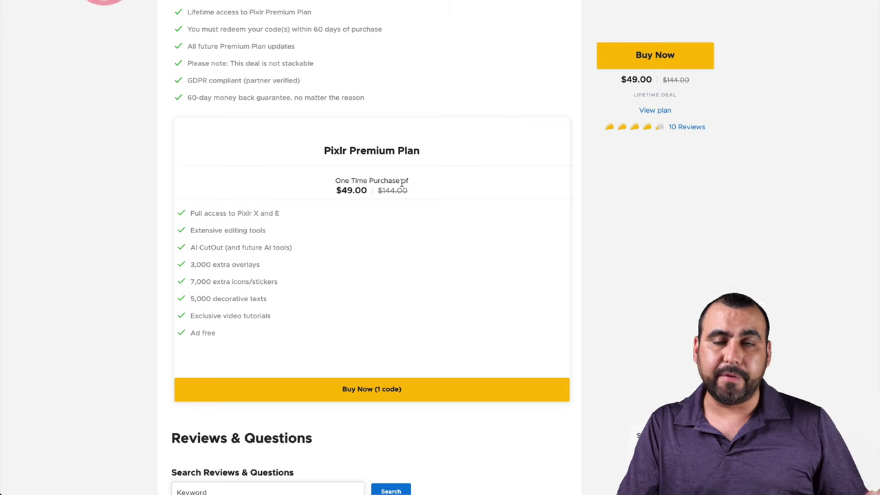
Scroll the AppSumo Pixlr Premium Plan page to review the $49.00 deal details
scroll(402, 182, up, 1)
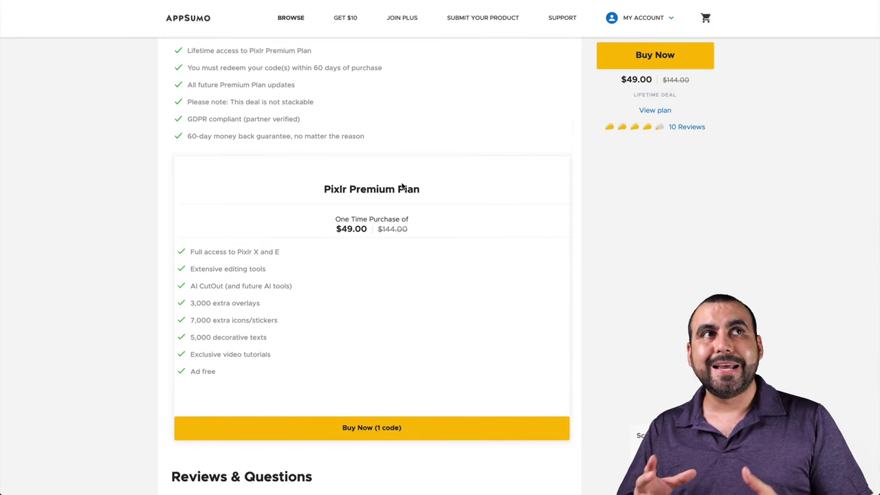